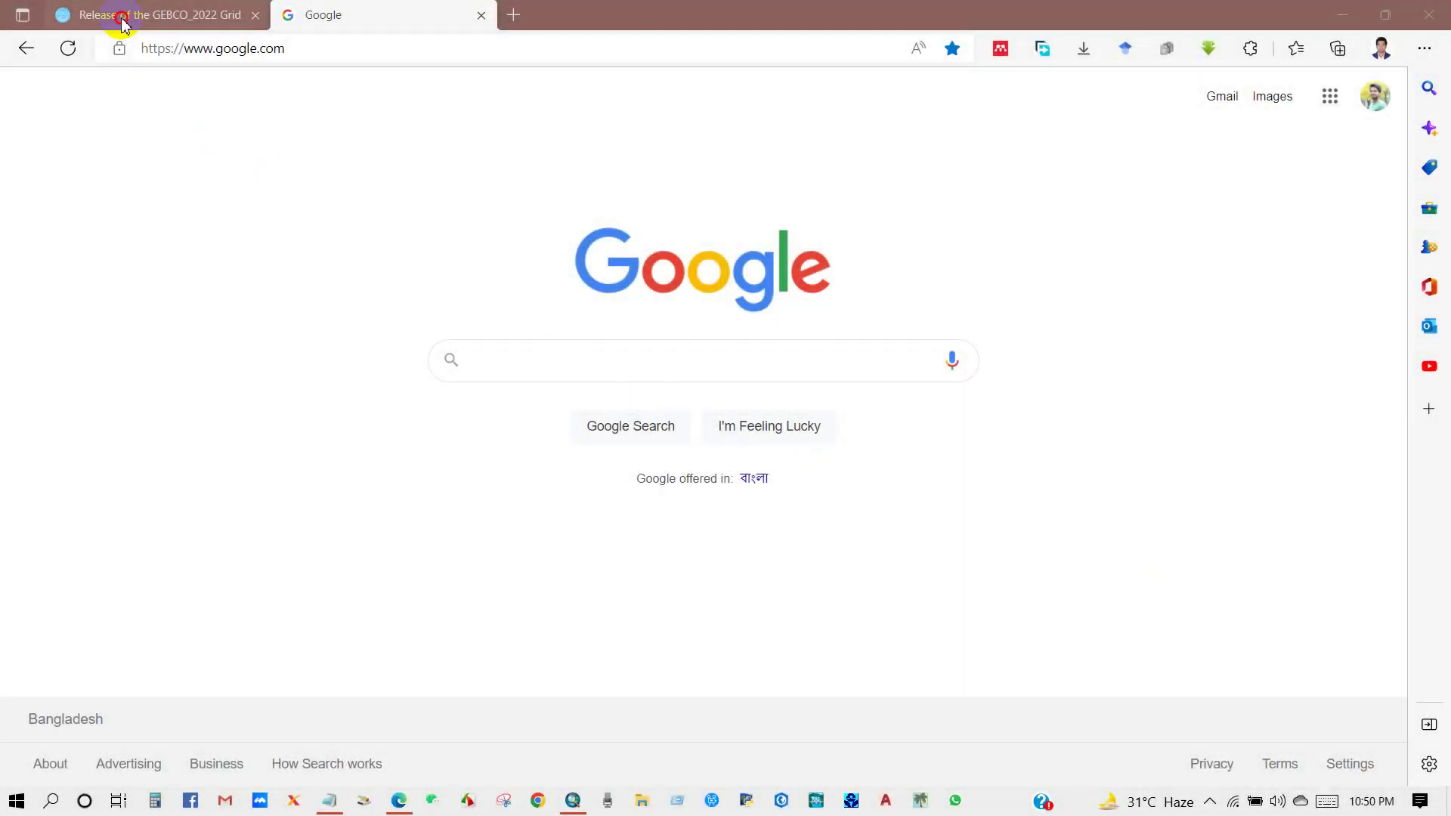
# Read through the GEBCO_2022 Grid release article, briefly returning to Google before coming back.
pyautogui.click(121, 16)
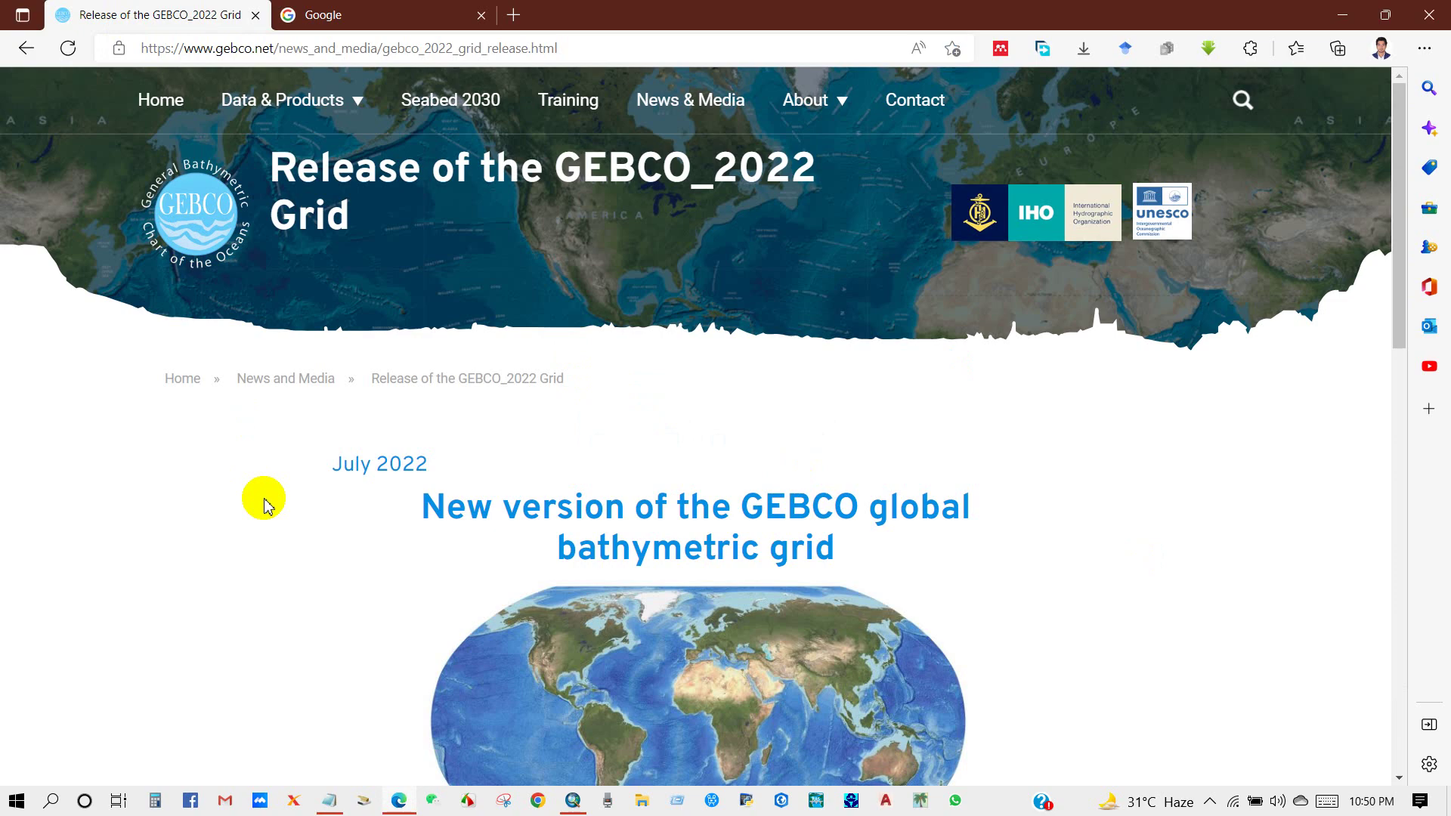
pyautogui.scroll(-15, 264, 505)
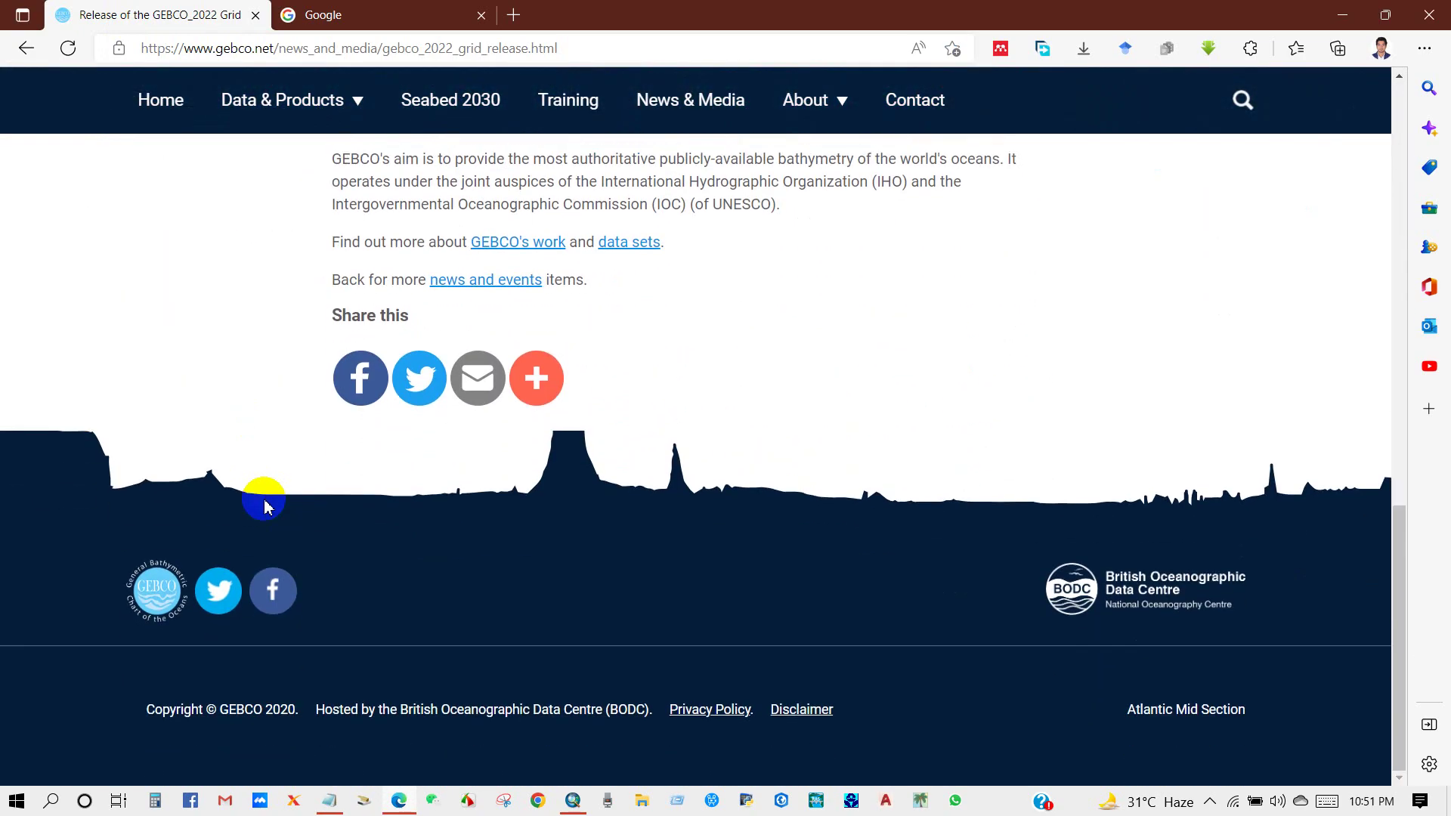
pyautogui.scroll(15, 264, 505)
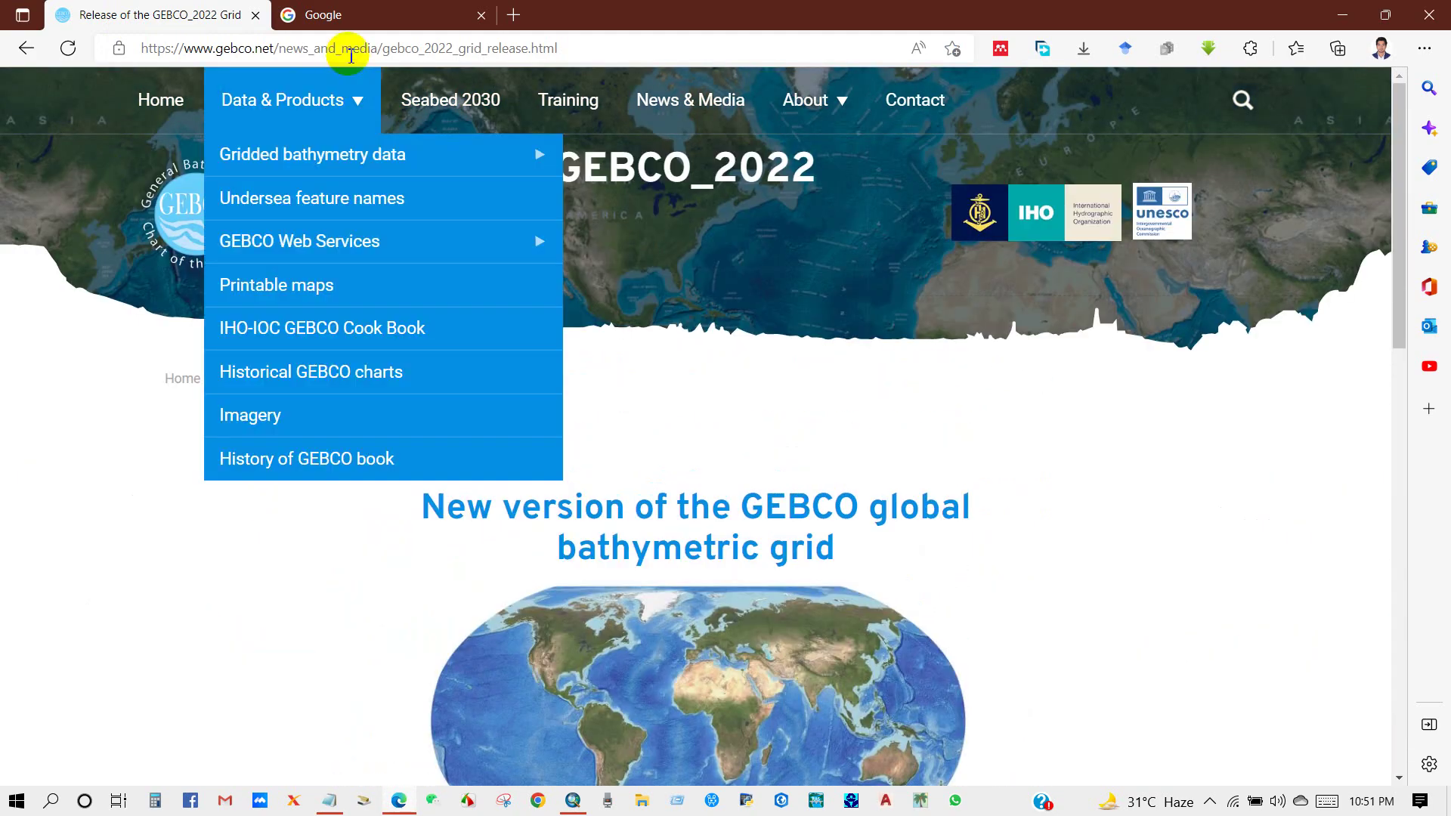
pyautogui.click(349, 18)
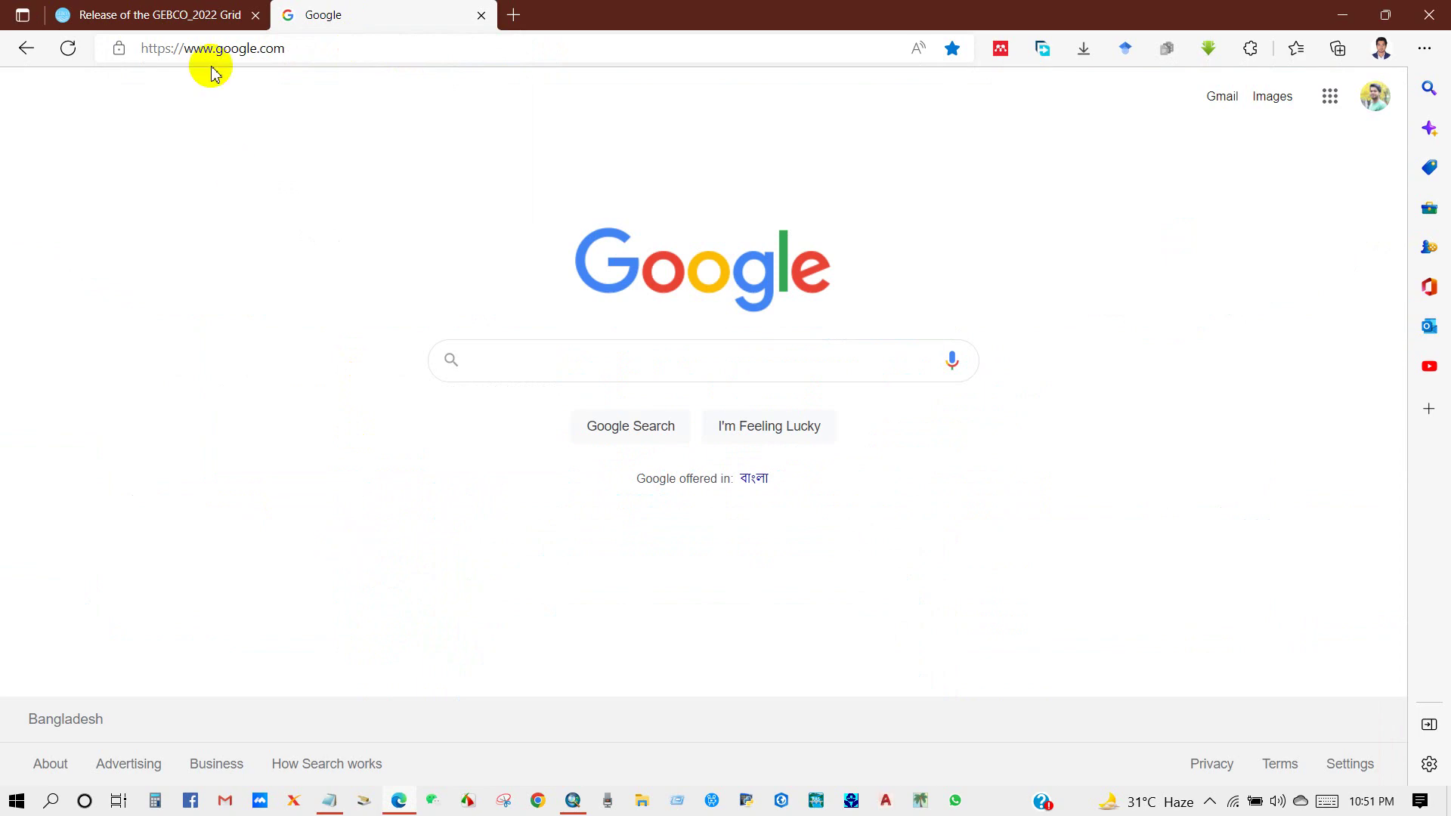
pyautogui.click(182, 15)
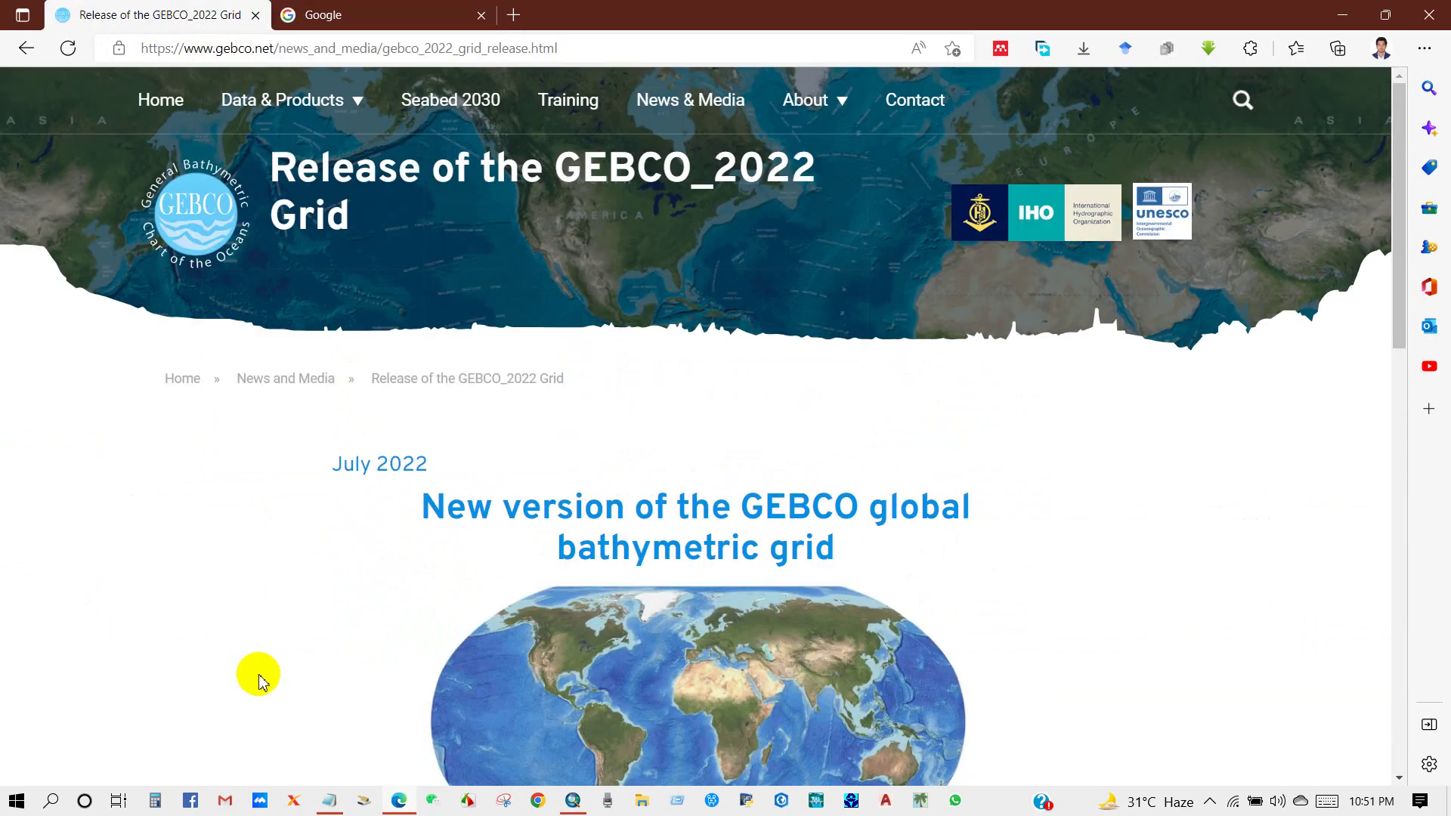
pyautogui.scroll(-3, 259, 680)
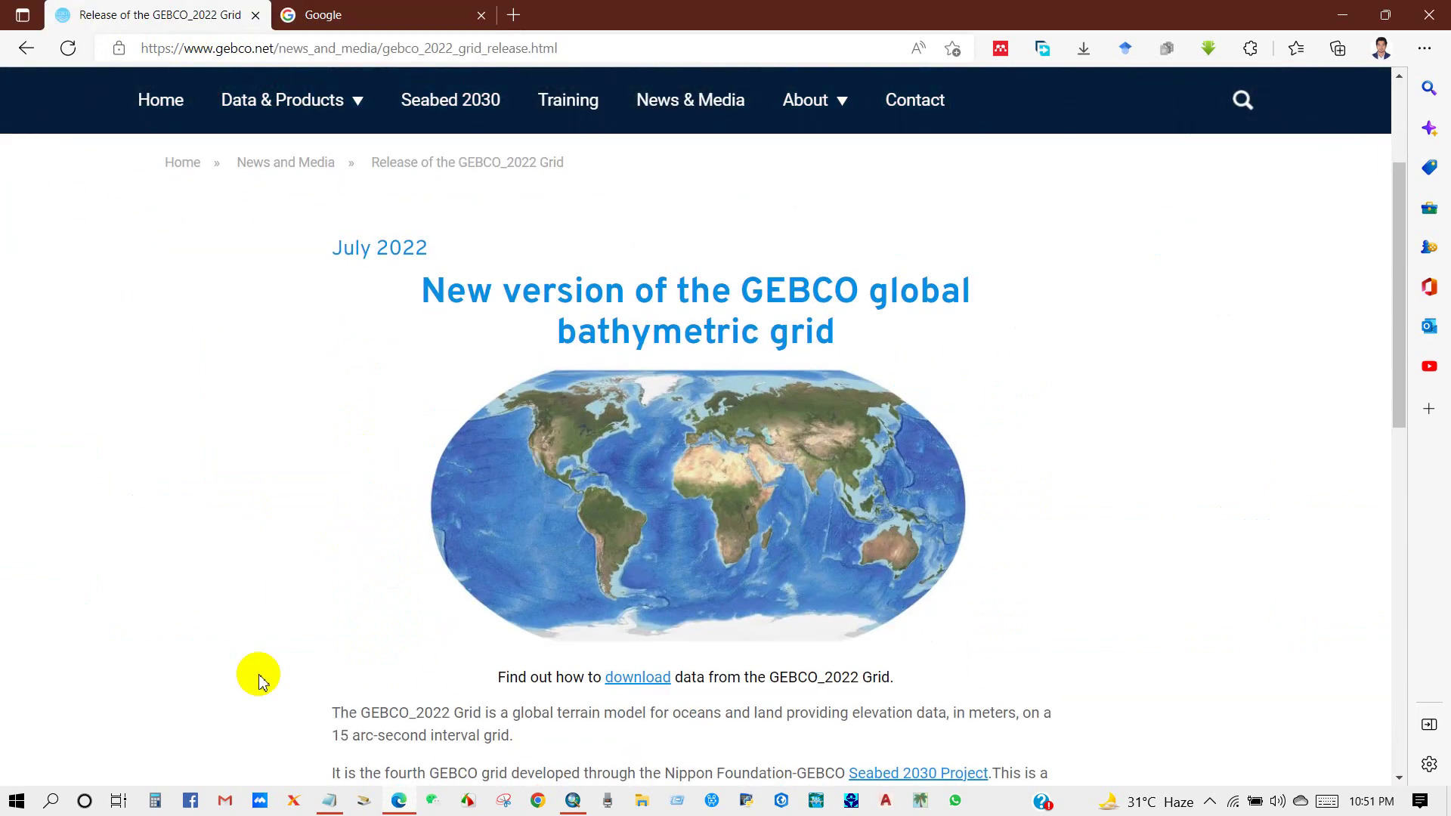
pyautogui.scroll(3, 258, 680)
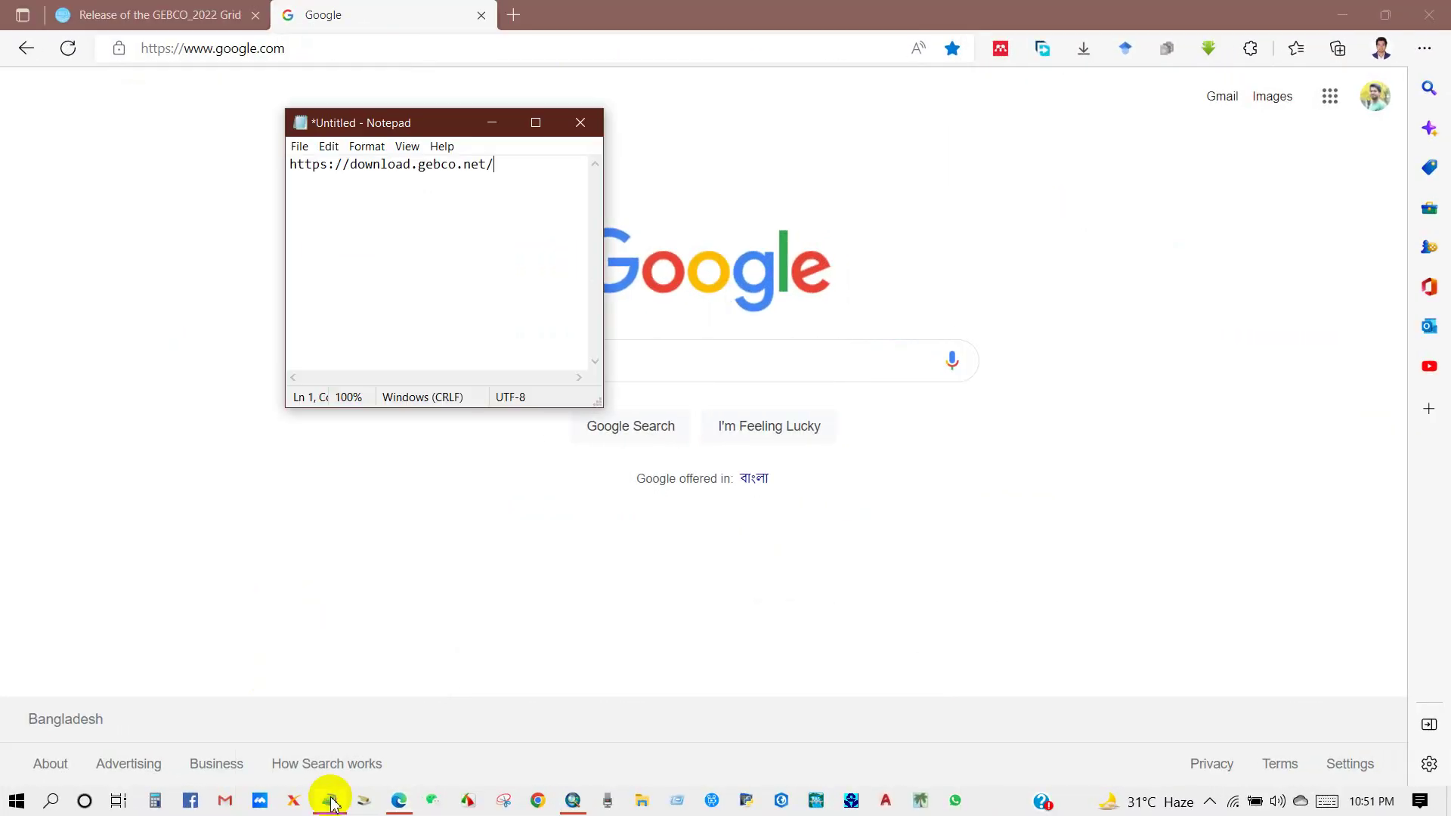
pyautogui.click(507, 168)
pyautogui.moveTo(508, 168); pyautogui.dragTo(299, 160)
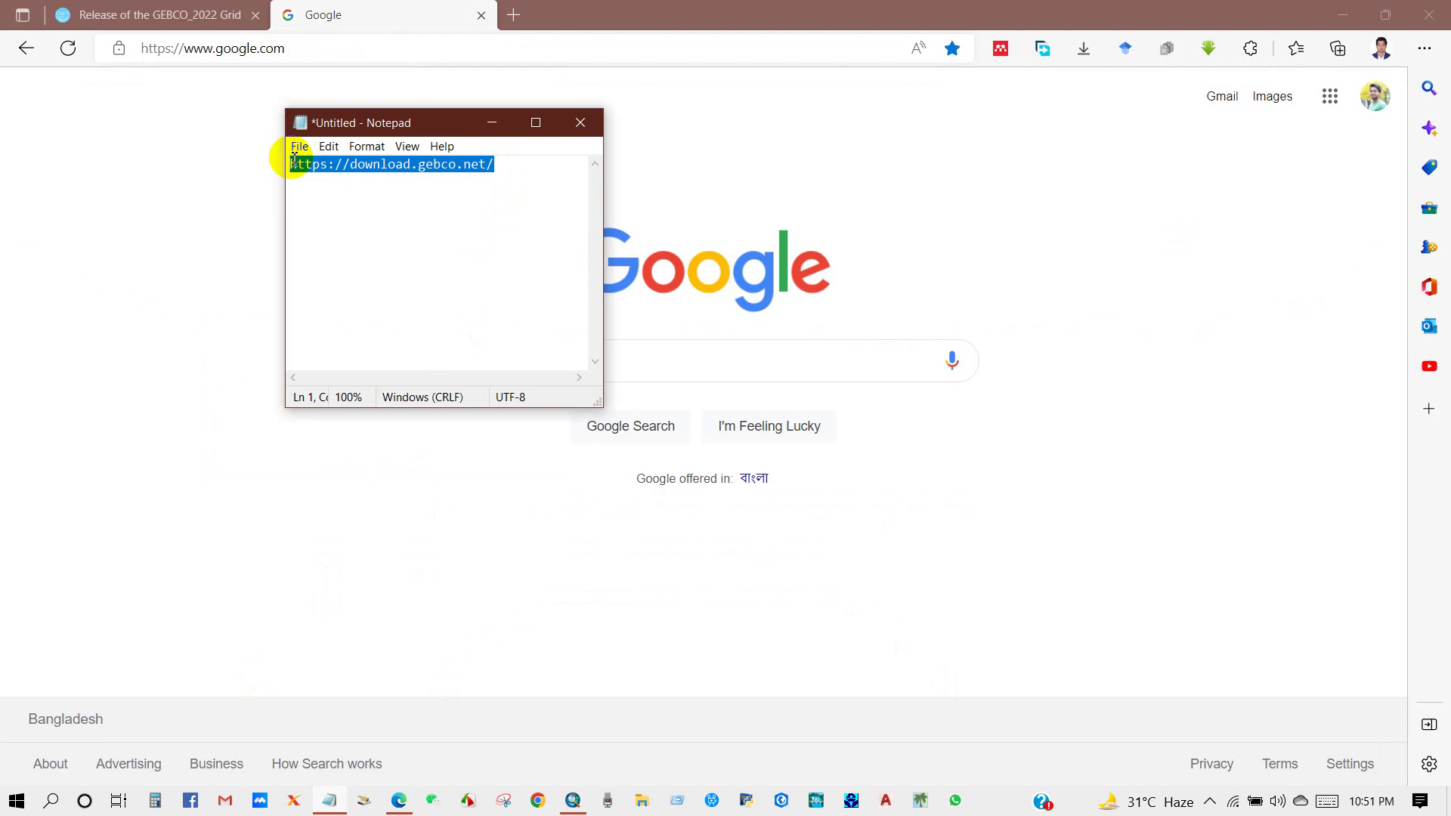
pyautogui.rightClick(294, 162)
pyautogui.click(328, 210)
pyautogui.click(221, 211)
pyautogui.click(287, 49)
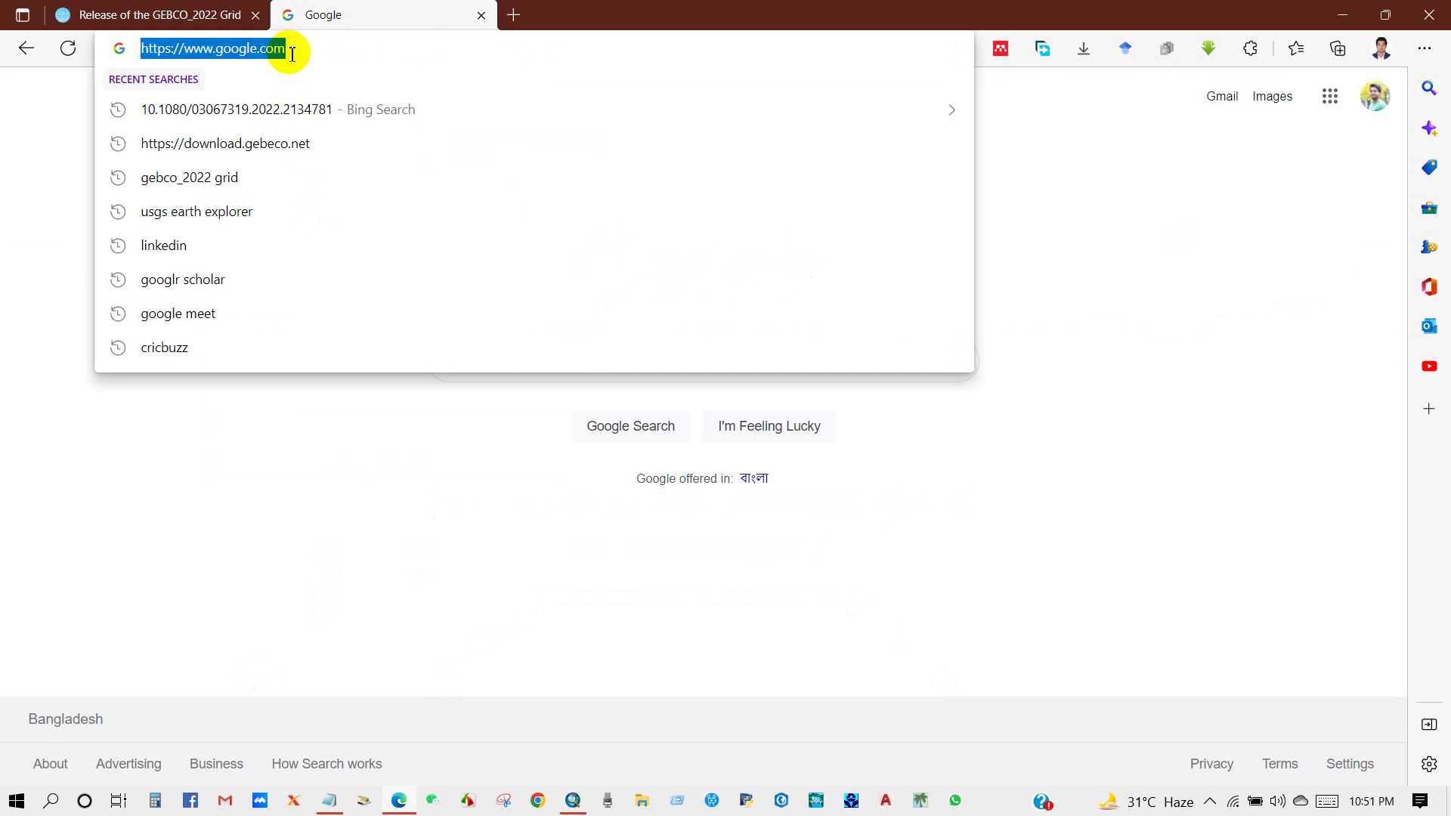
pyautogui.hotkey('ctrl', 'v')
pyautogui.press('Return')
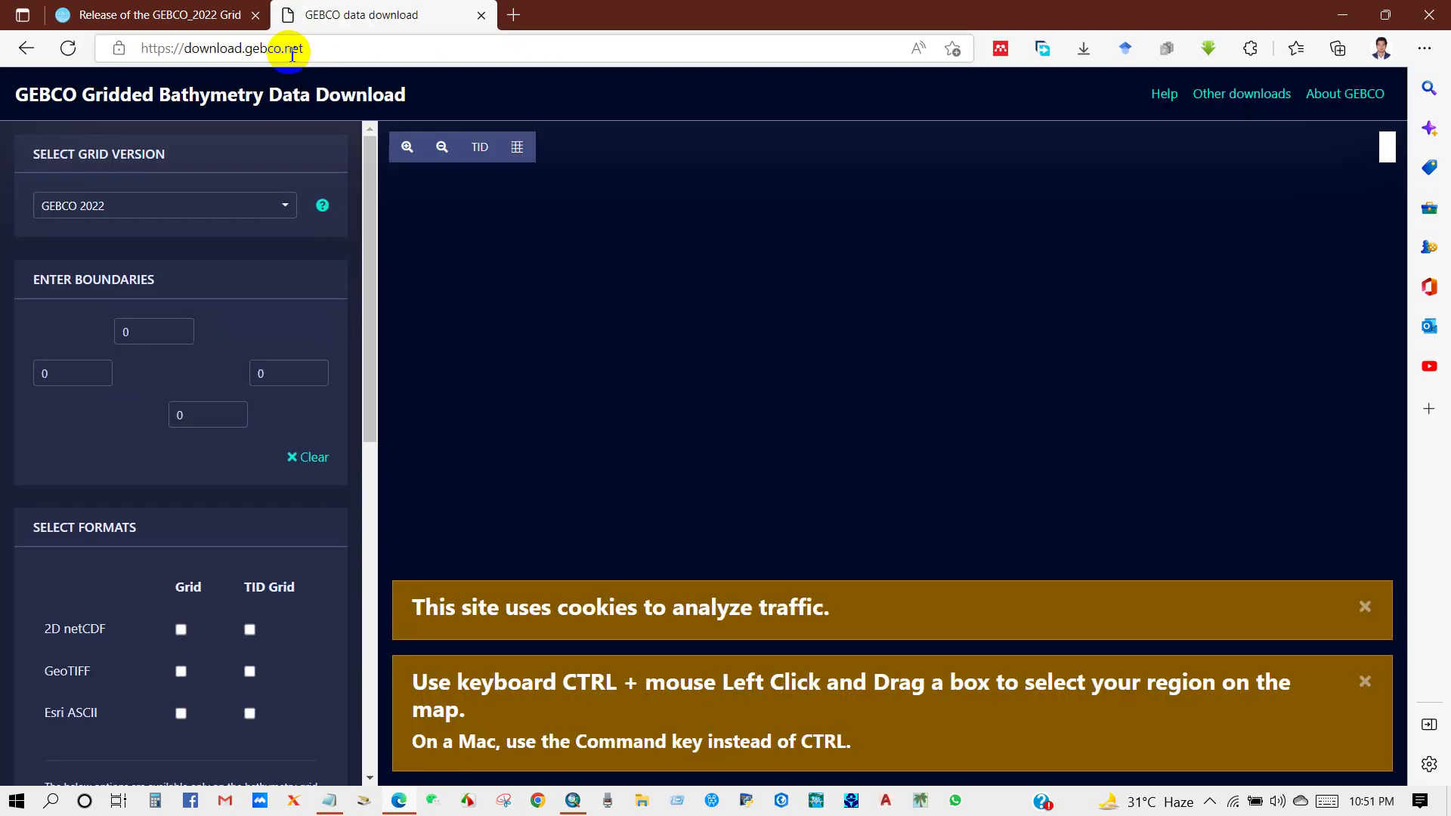
# Dismiss the cookie notice and preview the GEBCO 2022: North Polar grid version.
pyautogui.click(1365, 607)
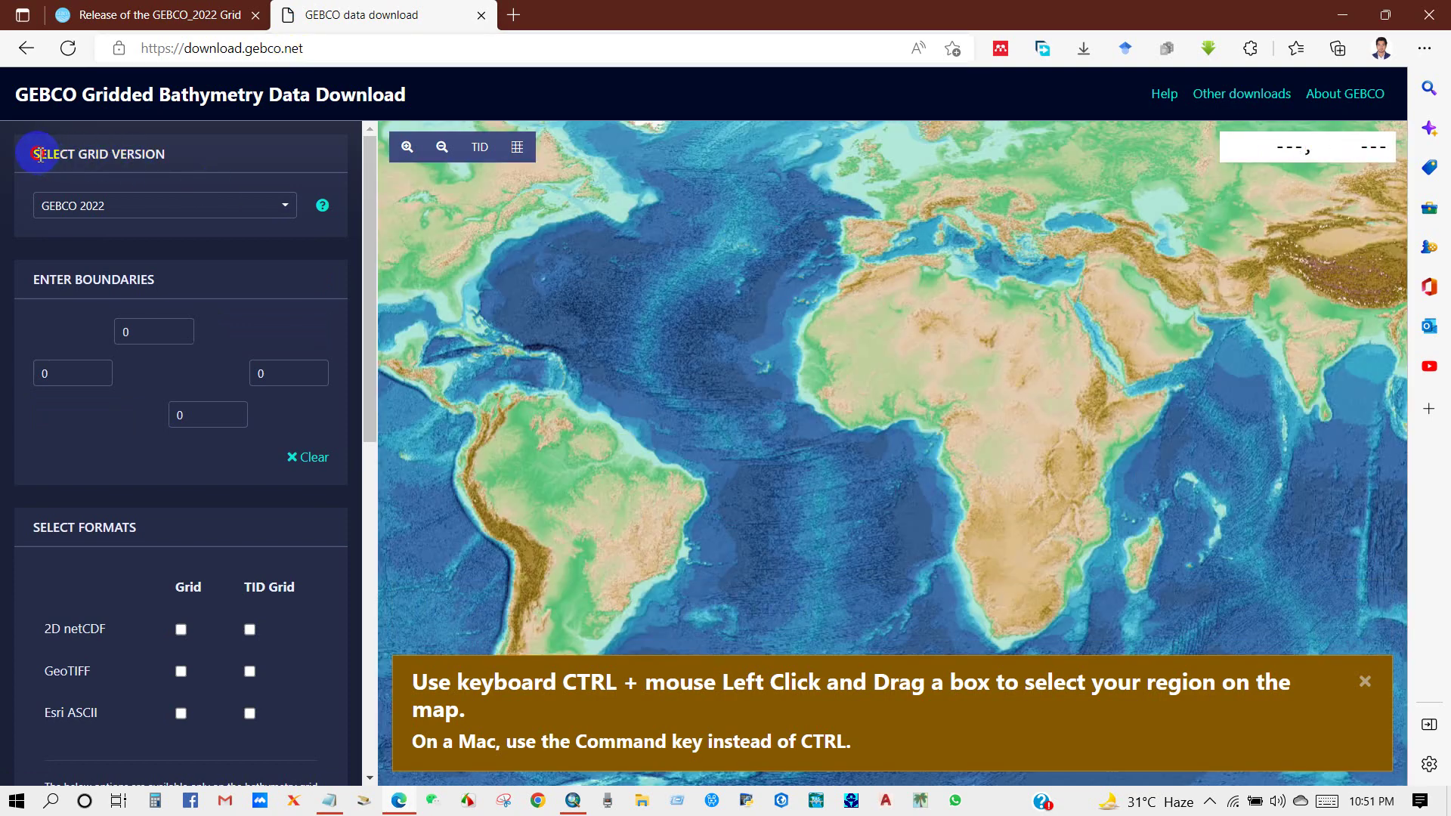
pyautogui.moveTo(39, 154); pyautogui.dragTo(143, 159)
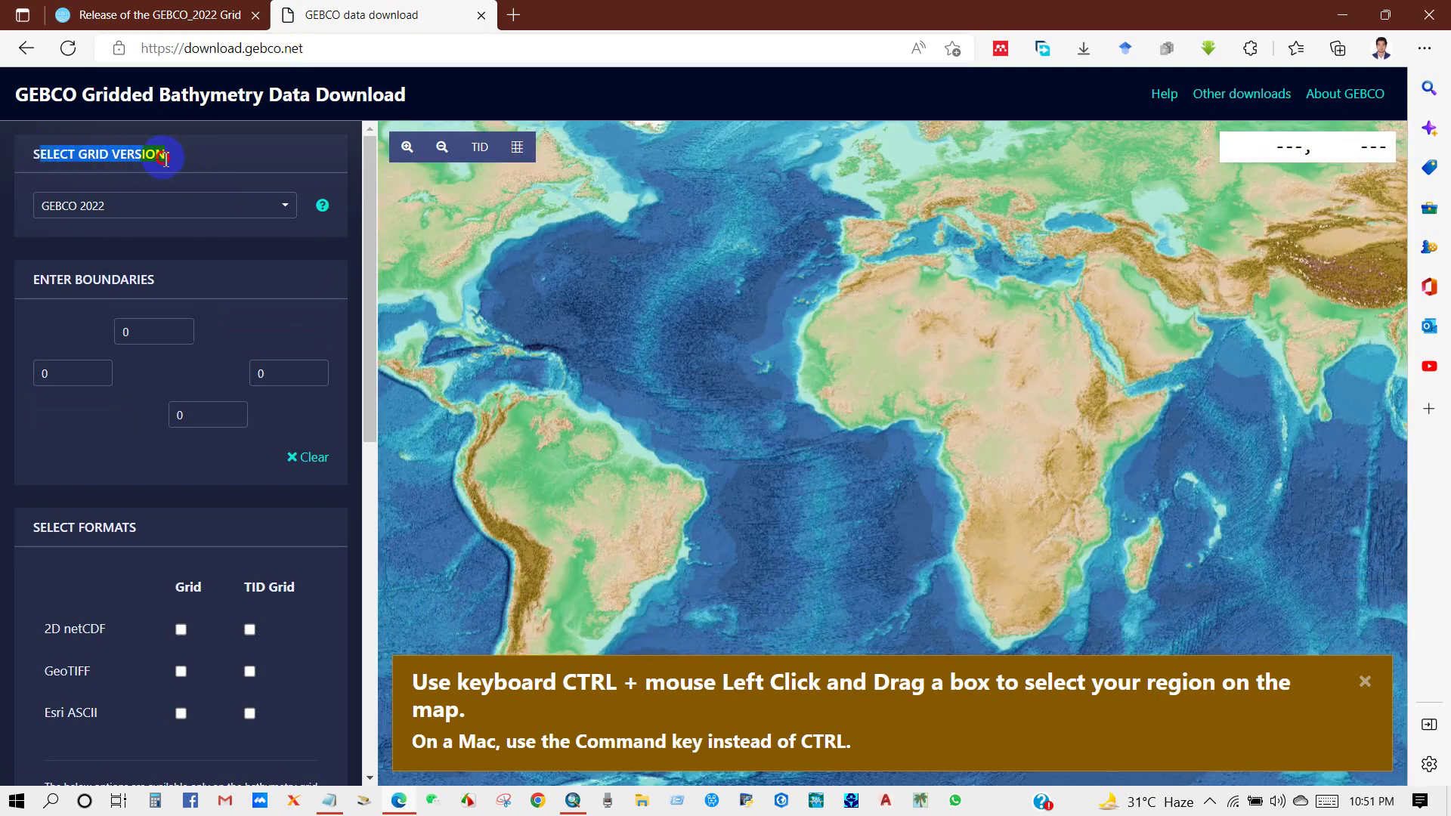
pyautogui.click(178, 156)
pyautogui.click(165, 210)
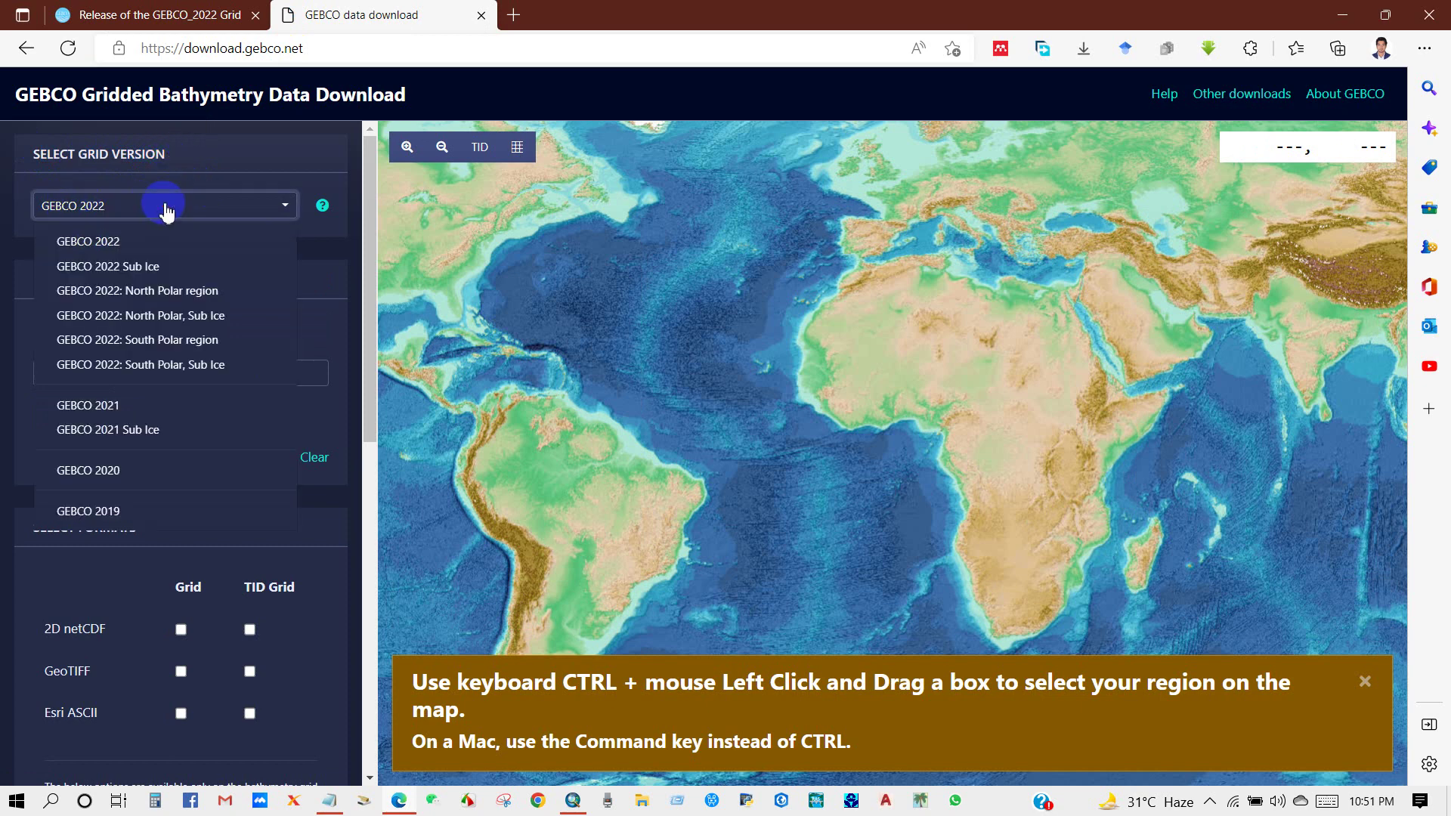
pyautogui.click(115, 295)
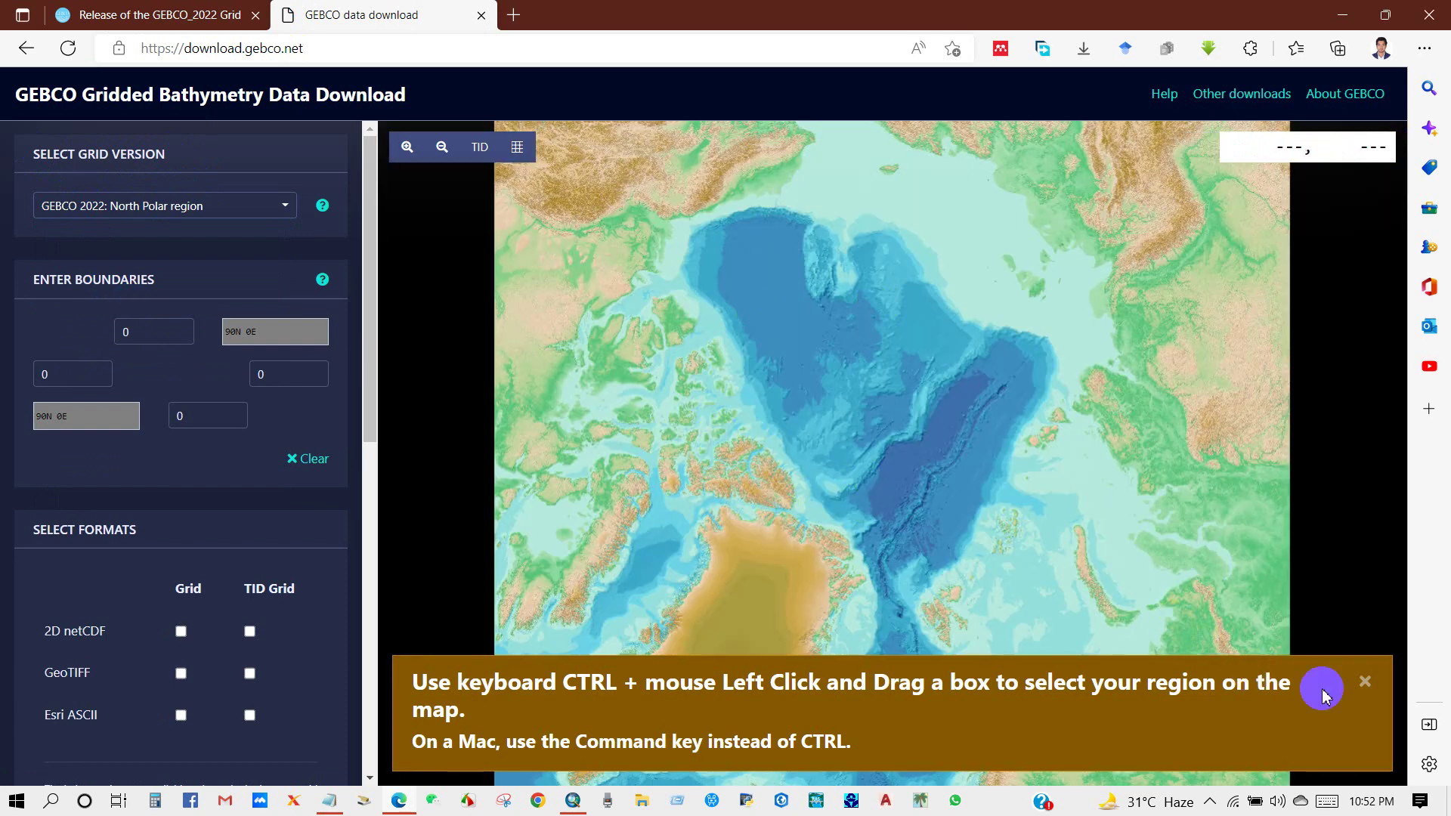
pyautogui.click(1364, 682)
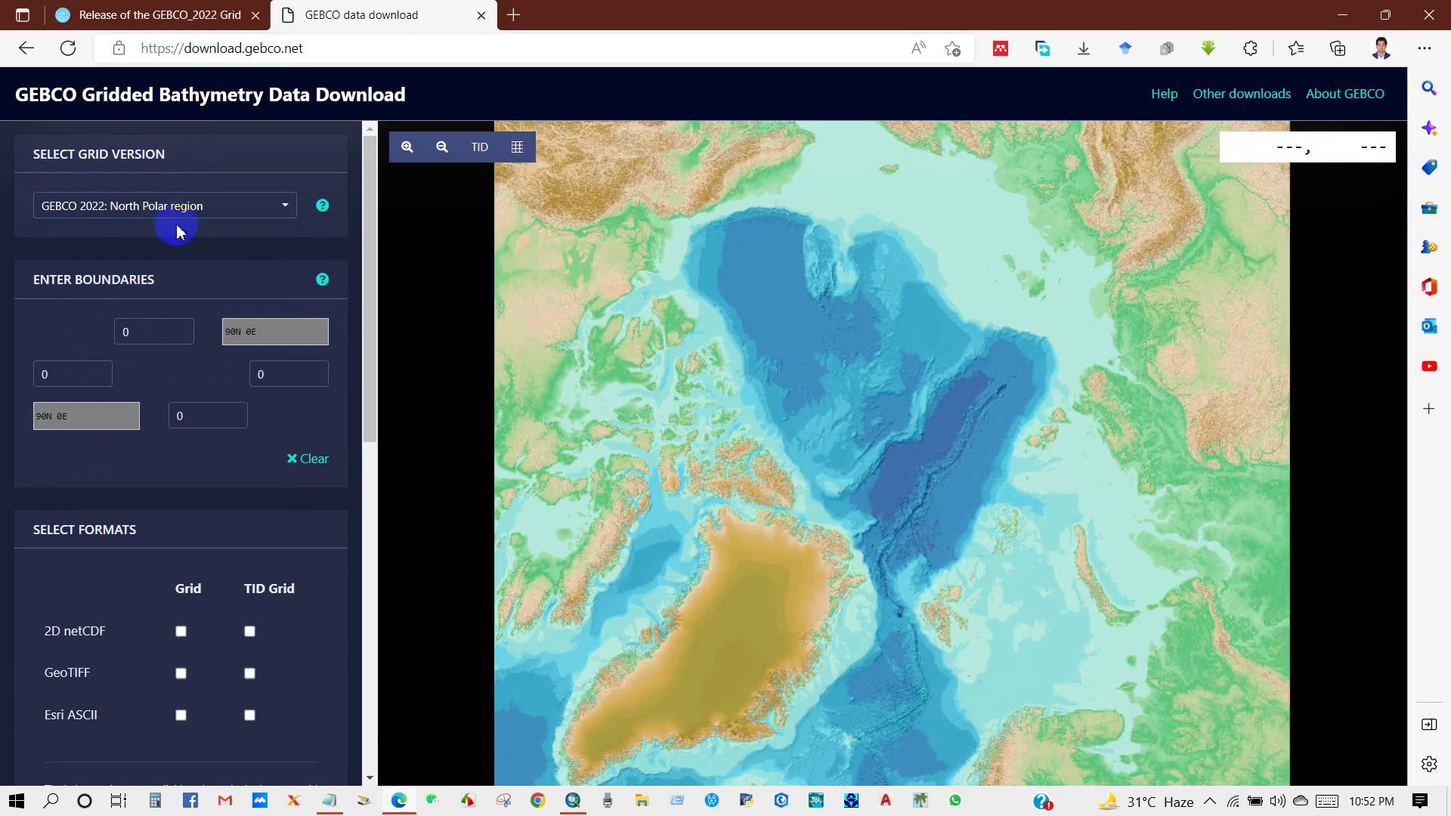
# Preview the South Polar and South Polar Sub Ice grids, then reselect global GEBCO 2022.
pyautogui.click(170, 215)
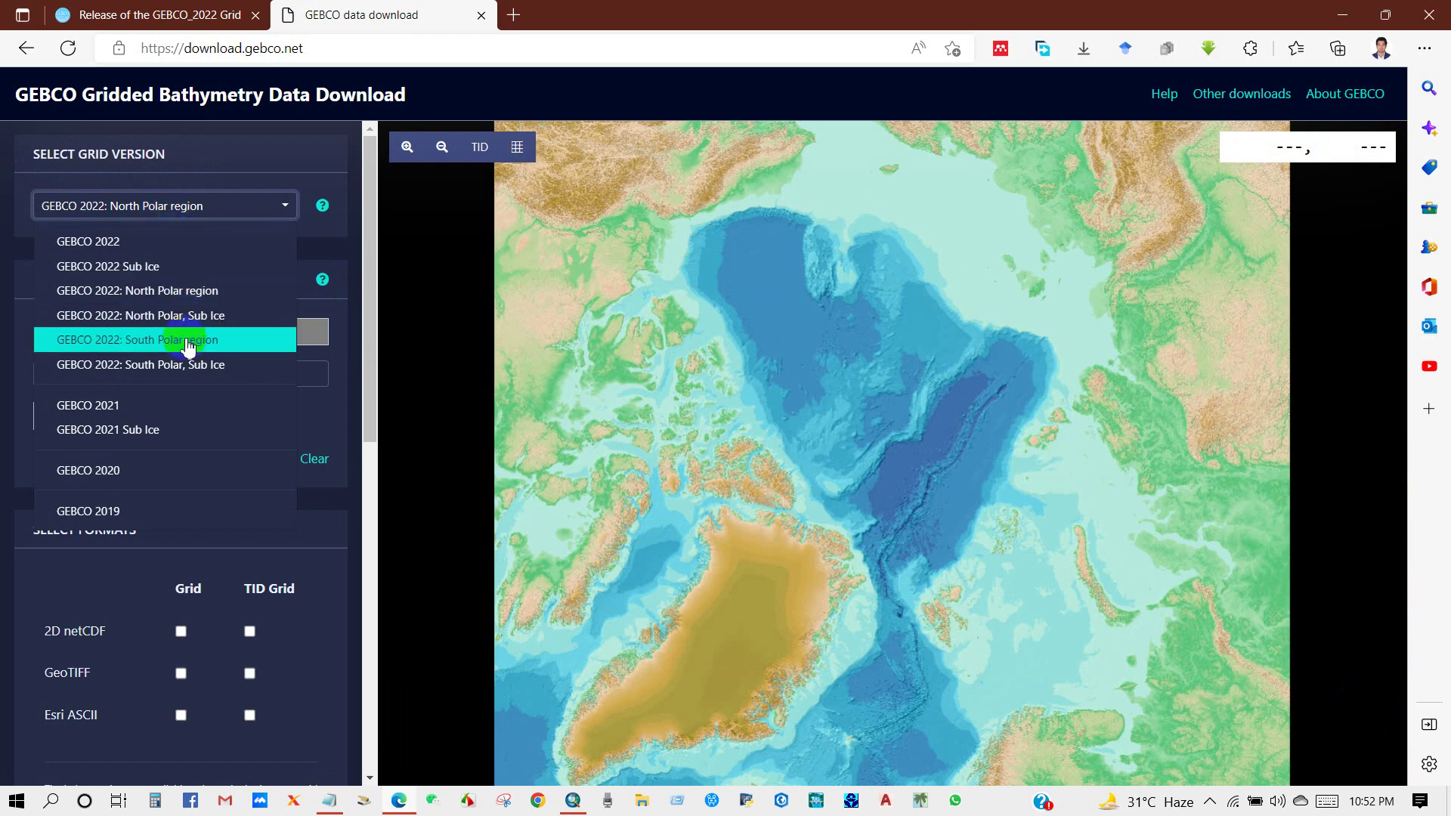
pyautogui.click(162, 341)
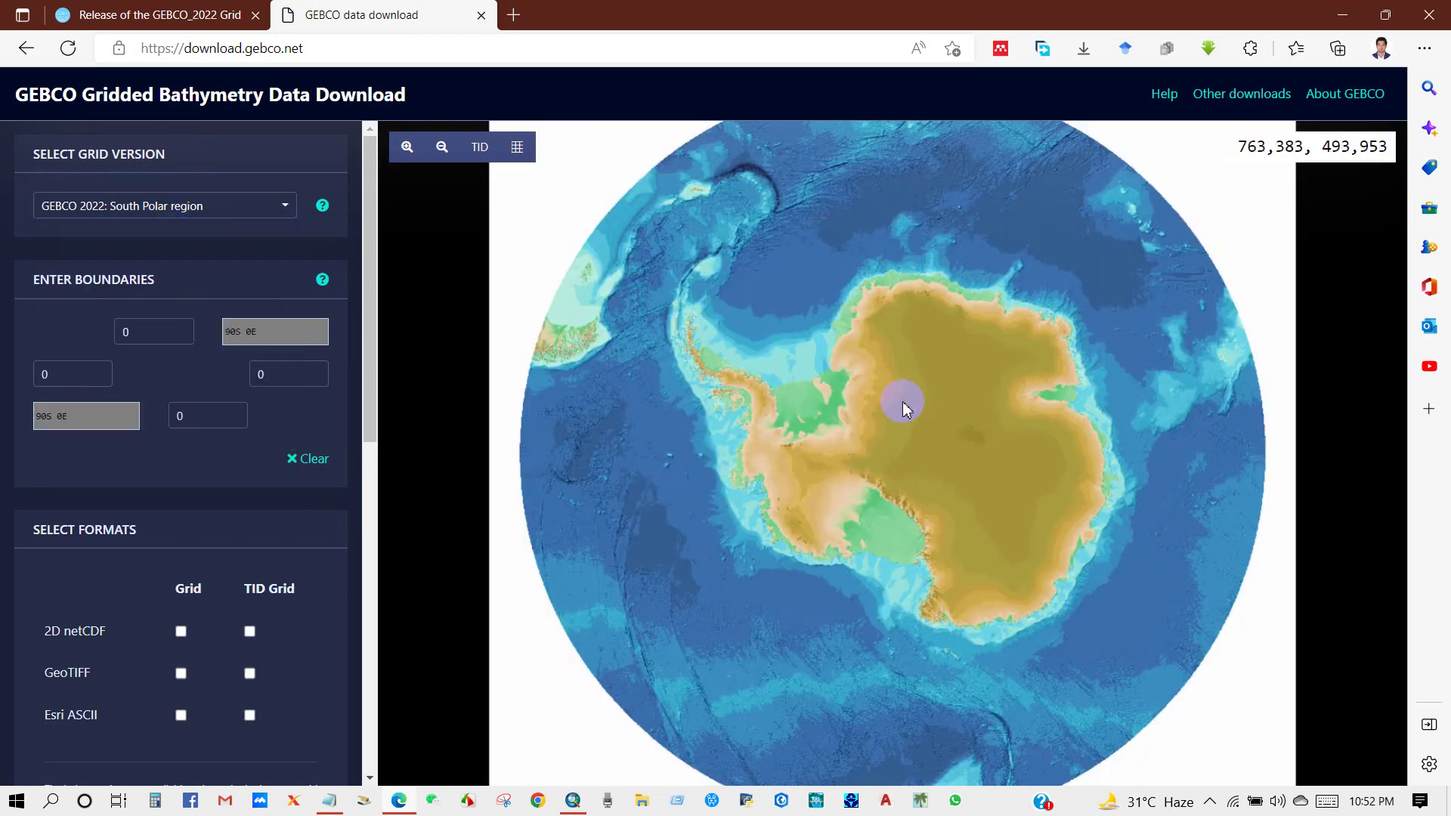
pyautogui.click(162, 205)
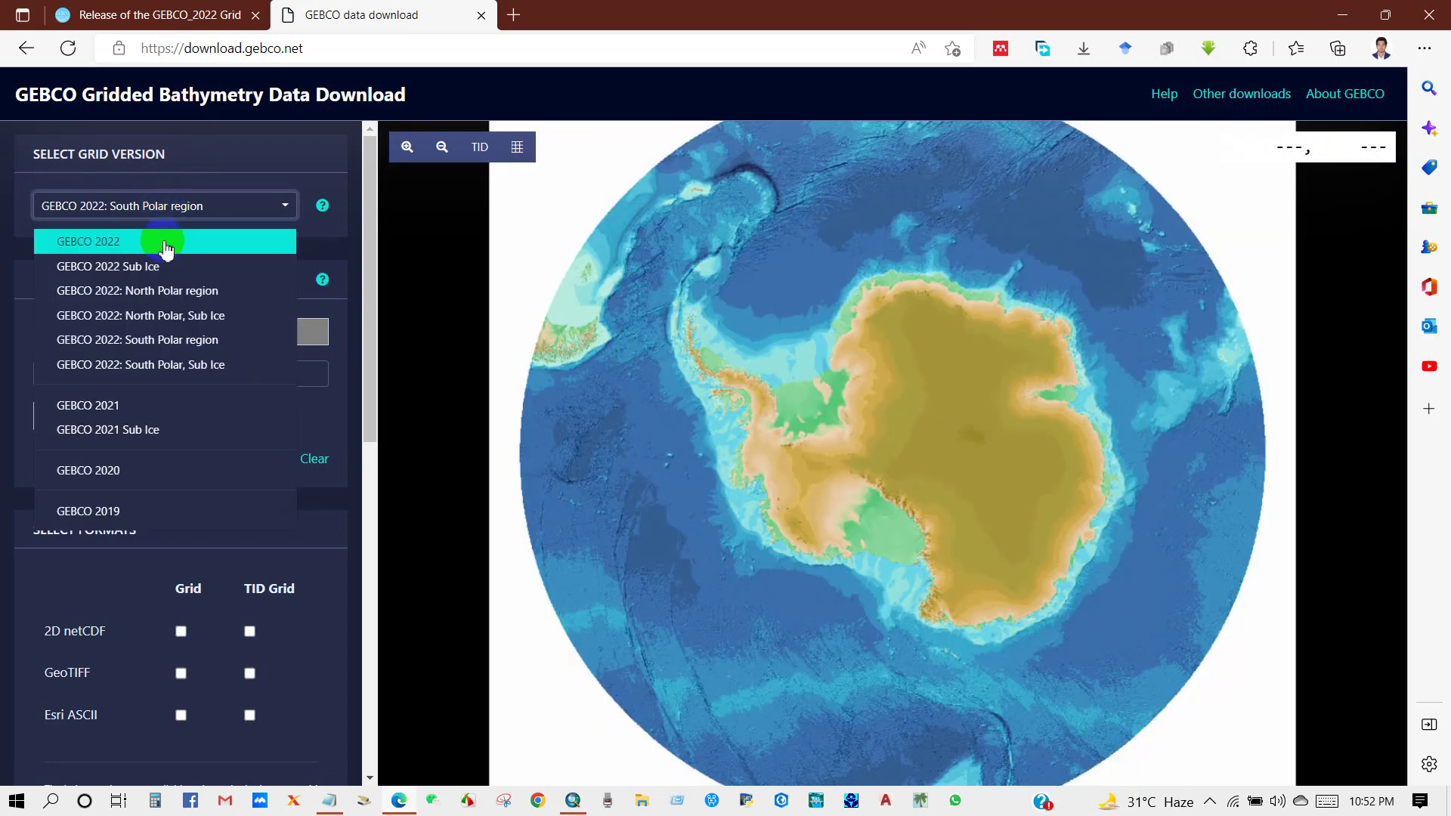
pyautogui.click(176, 366)
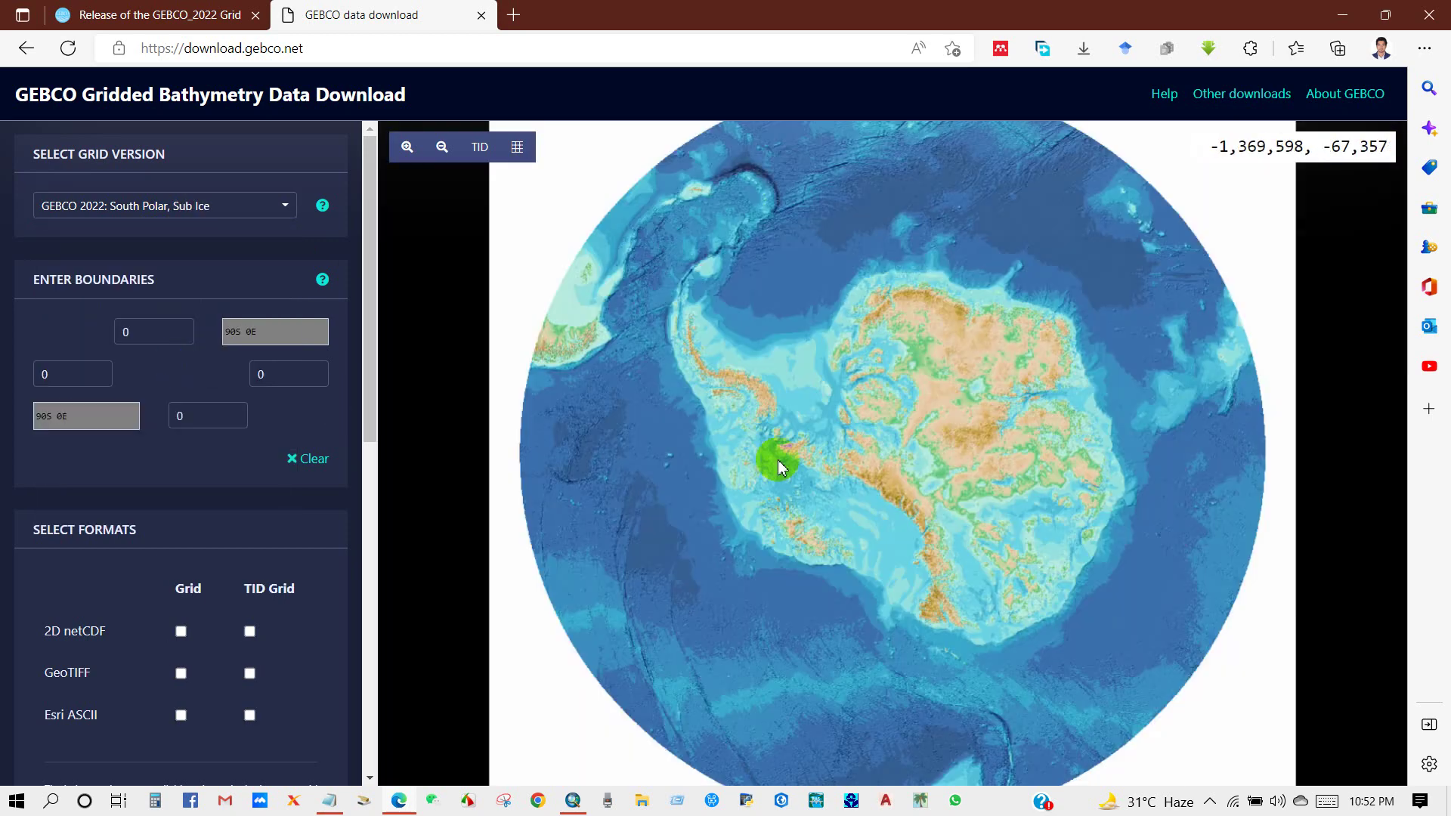
pyautogui.click(121, 206)
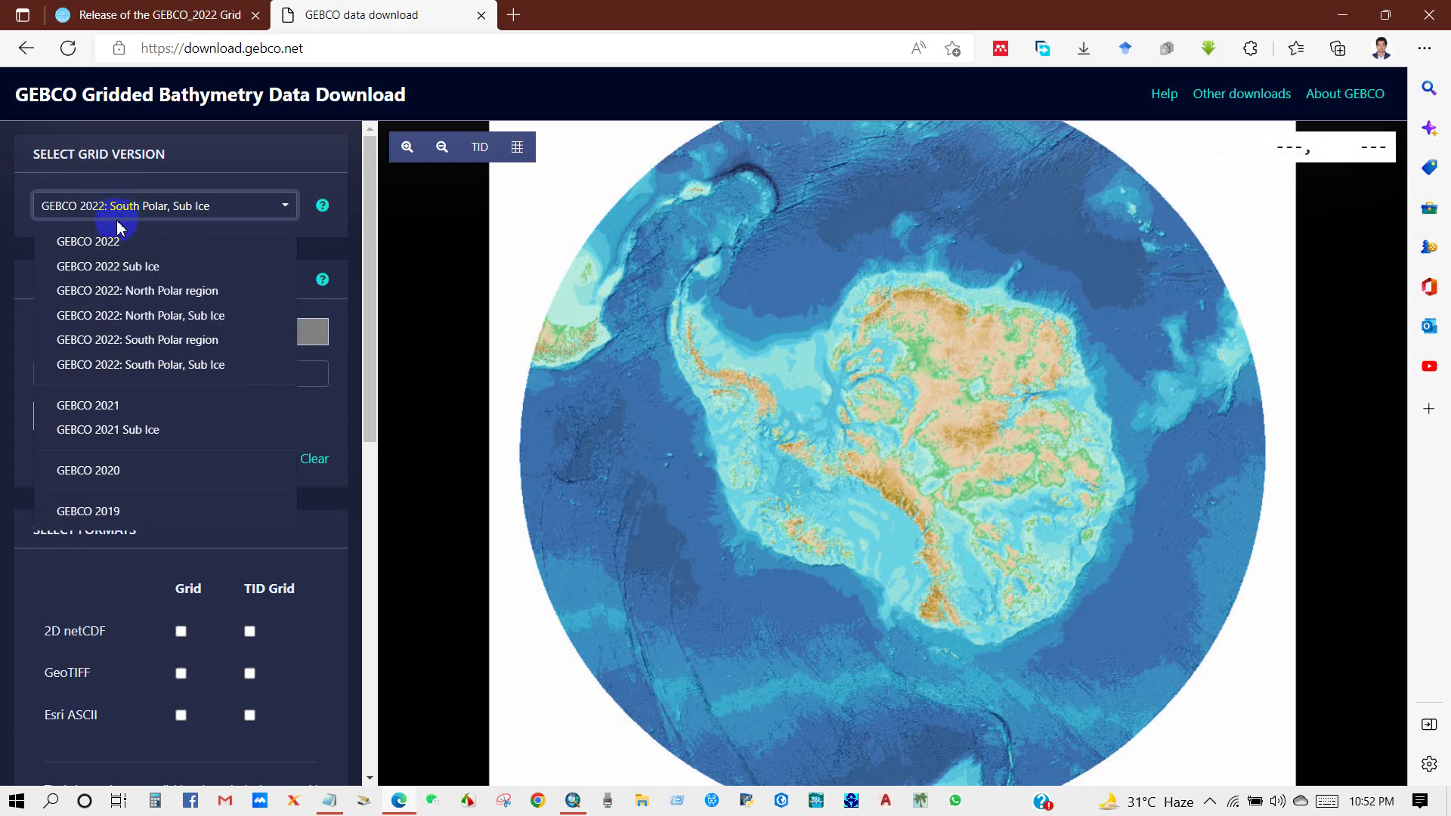
pyautogui.click(83, 236)
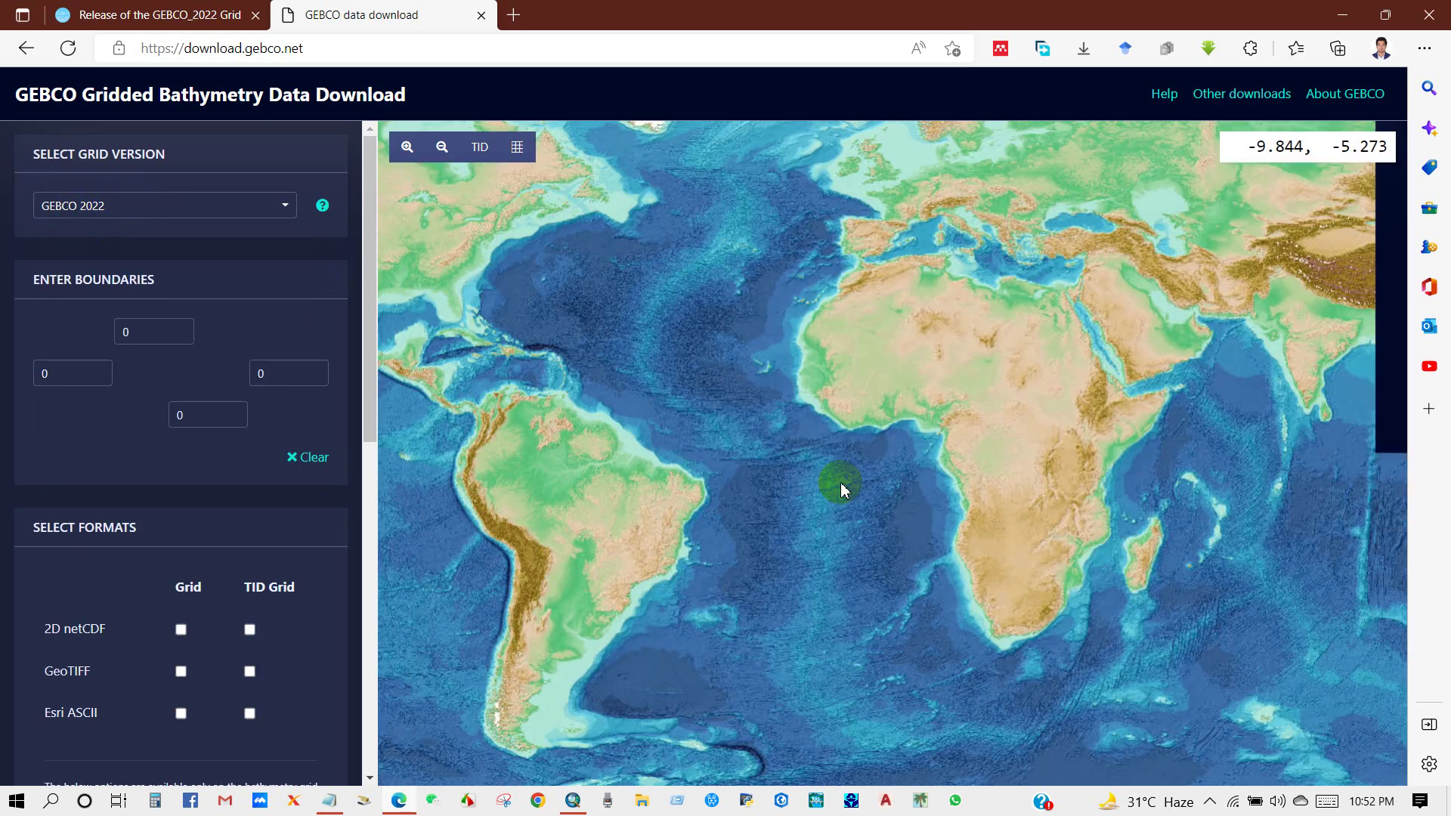
# Zoom to Indonesia and draw a box bounded 17.0156 N, -14.0625 S, 104.7305 W, 180.668 E.
pyautogui.click(160, 285)
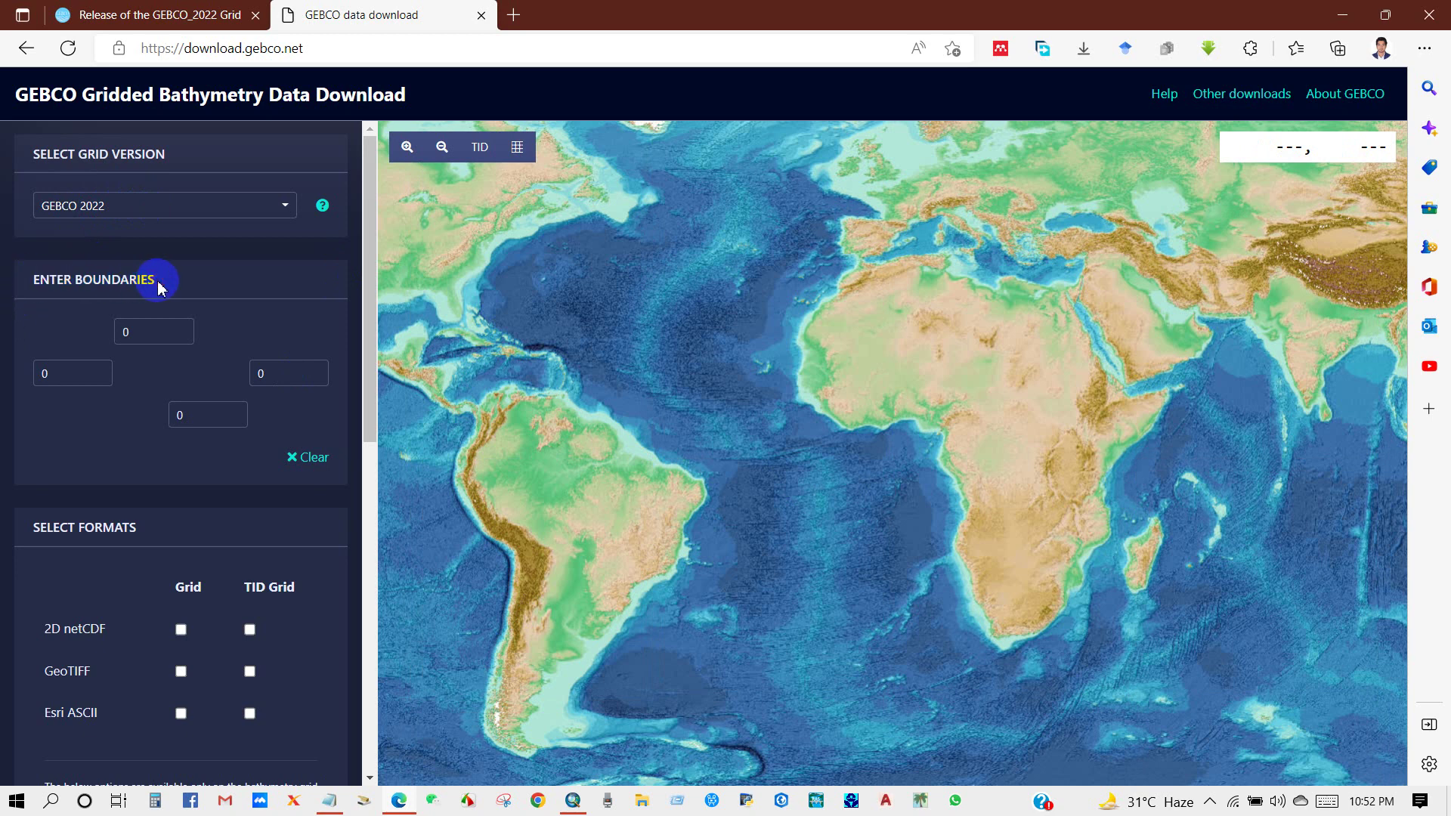
pyautogui.click(156, 330)
pyautogui.click(90, 367)
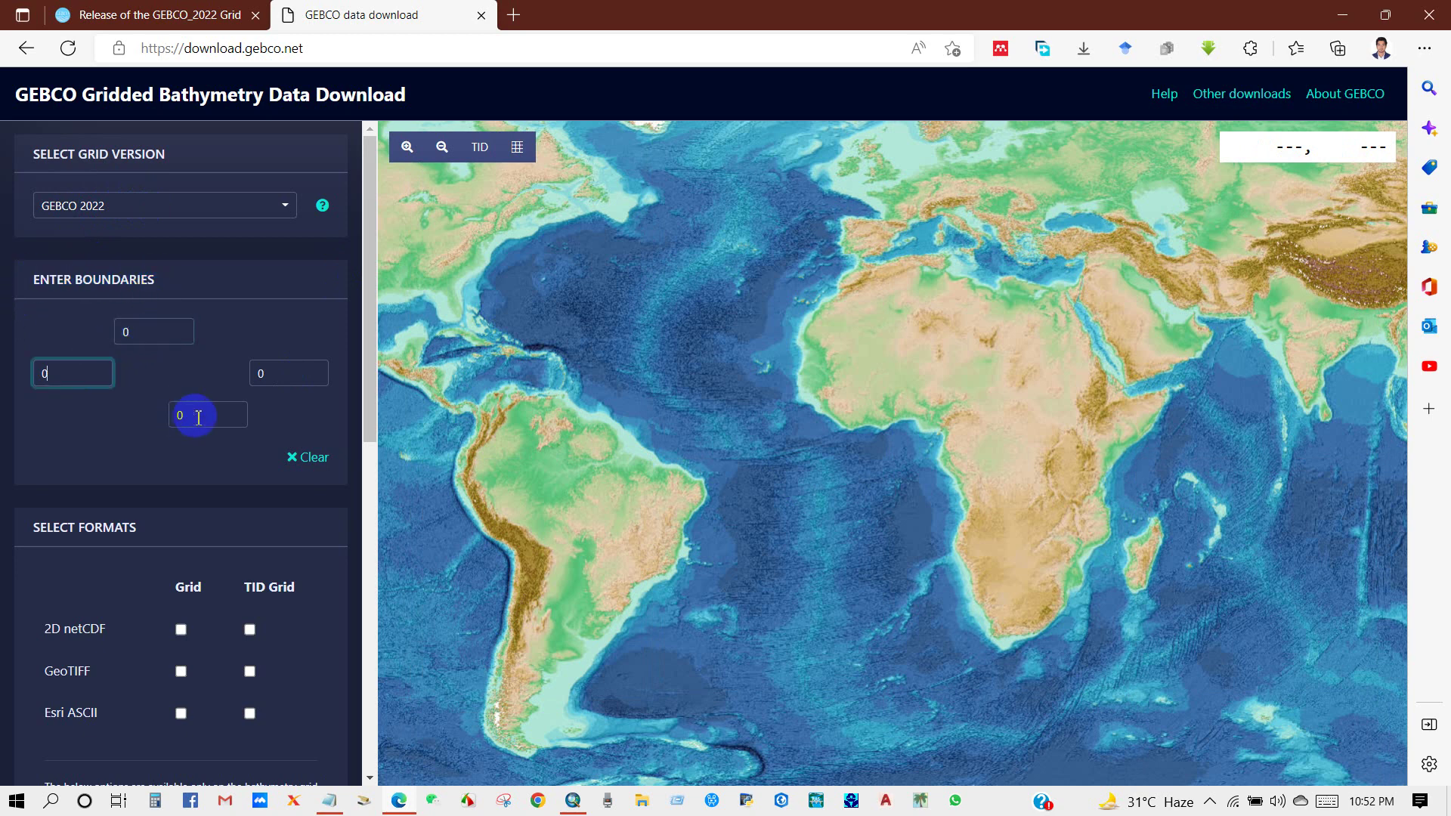
pyautogui.click(194, 415)
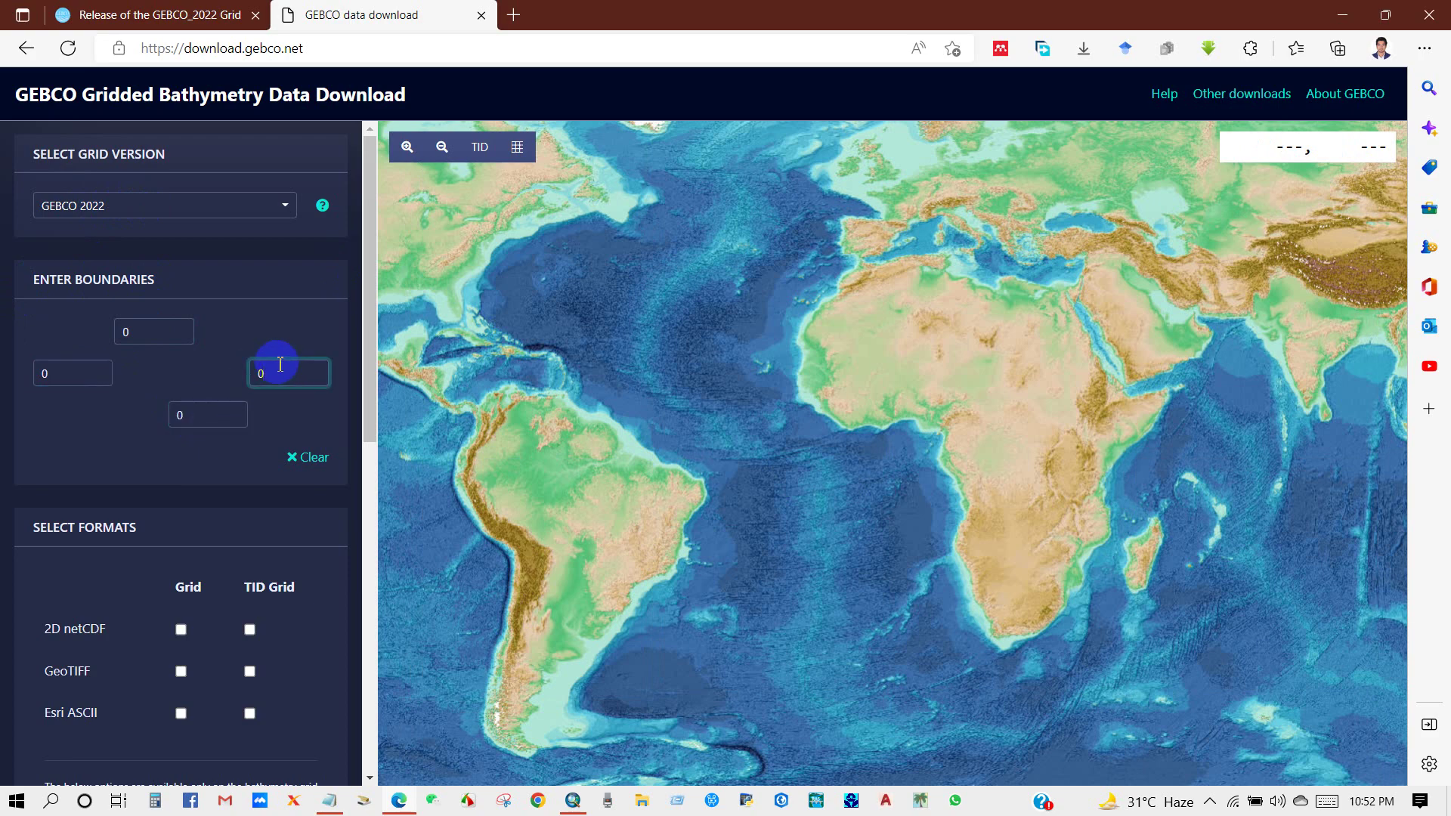
pyautogui.moveTo(1054, 426); pyautogui.dragTo(660, 481)
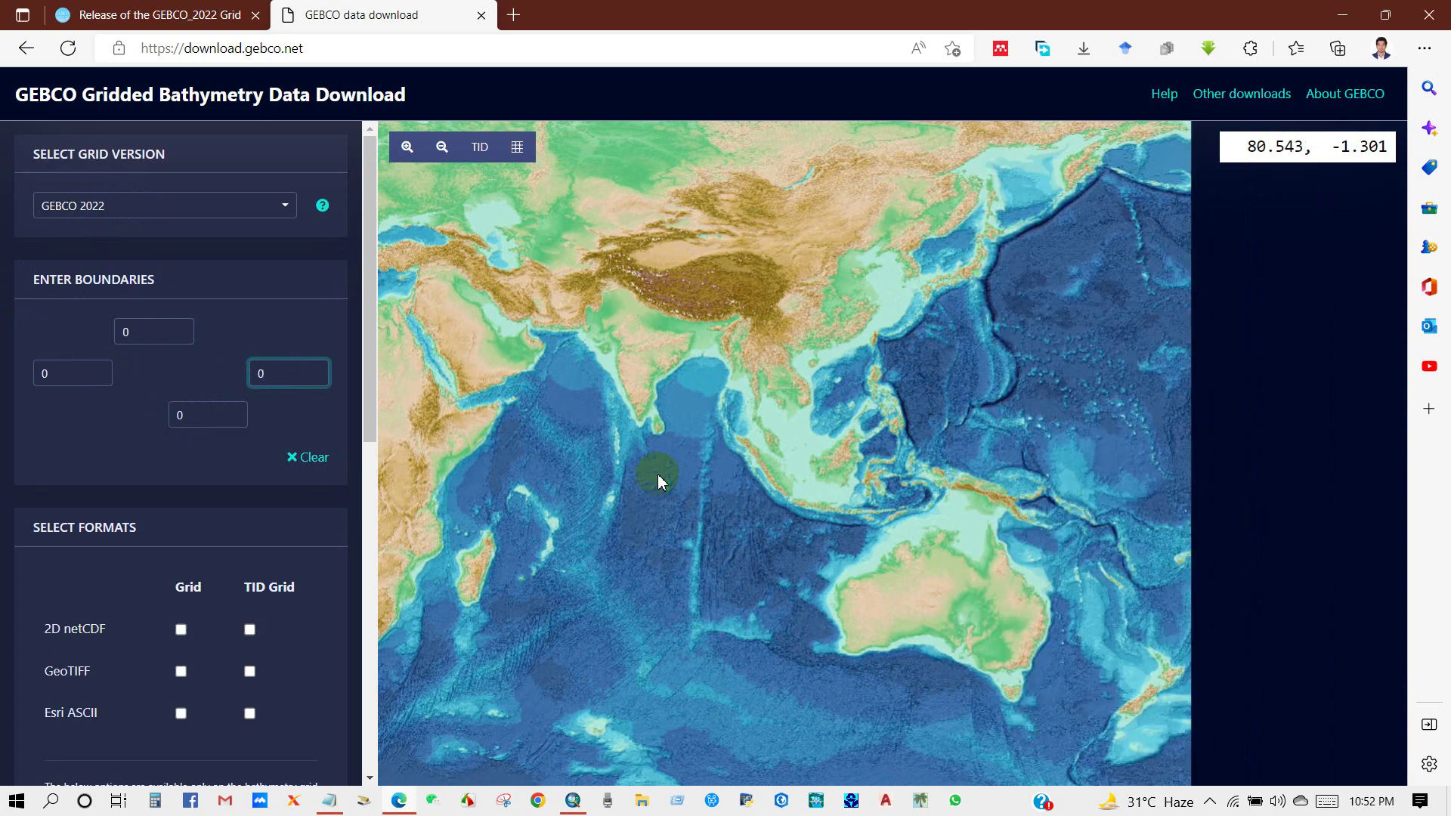
pyautogui.doubleClick(869, 476)
pyautogui.scroll(-1, 896, 498)
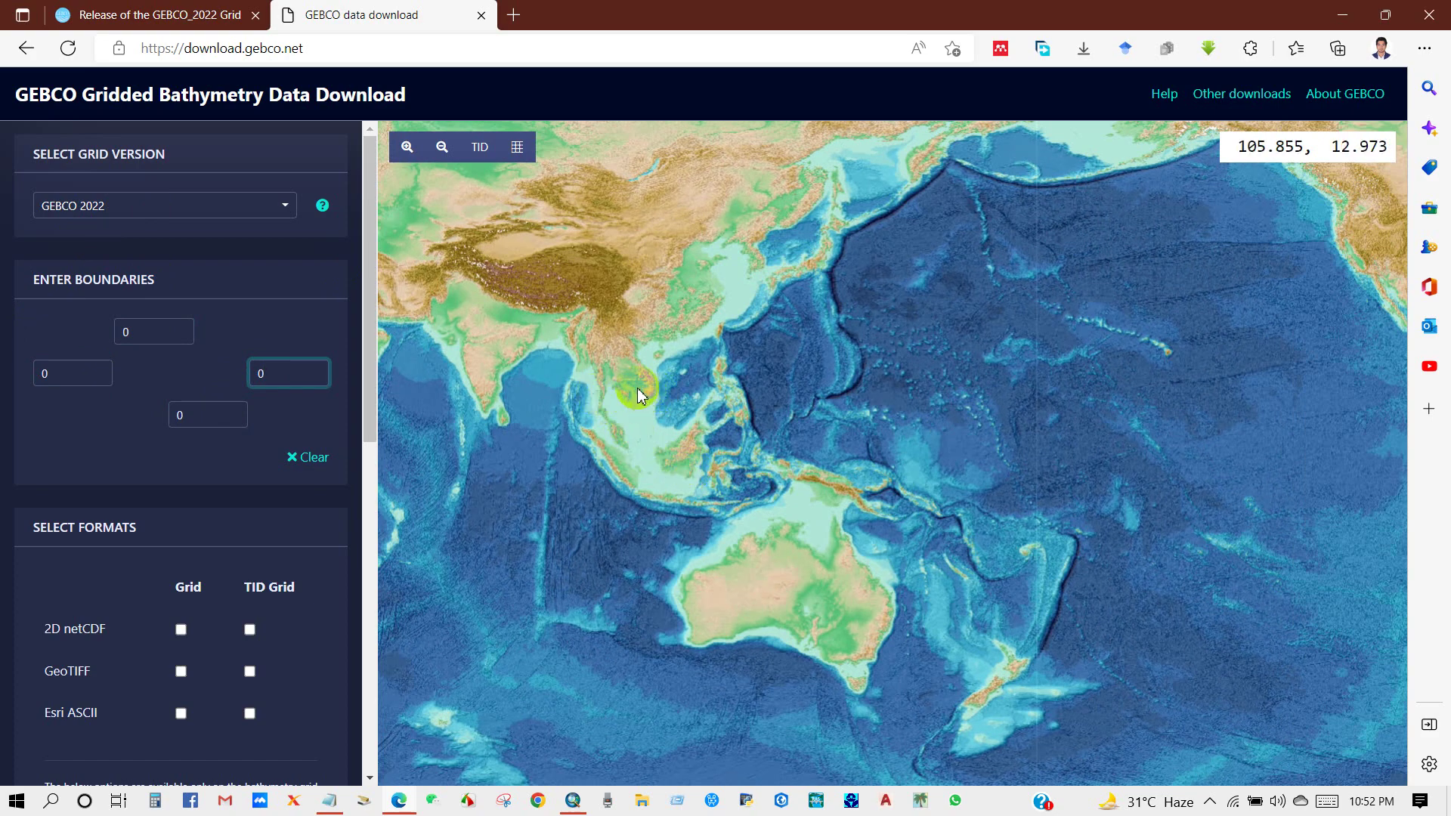
pyautogui.moveTo(689, 454); pyautogui.dragTo(1049, 529)
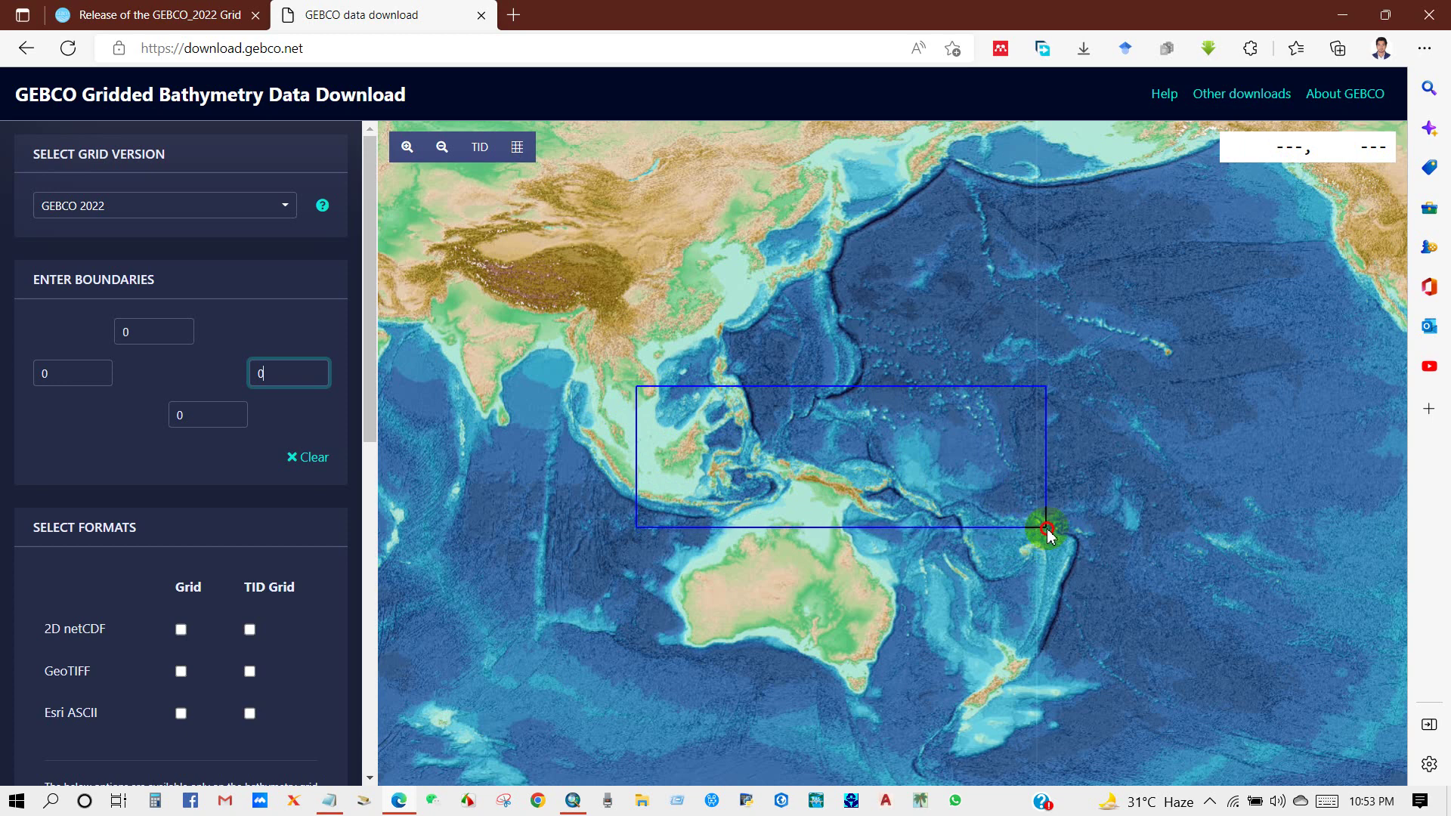
pyautogui.moveTo(1049, 532); pyautogui.dragTo(1043, 528)
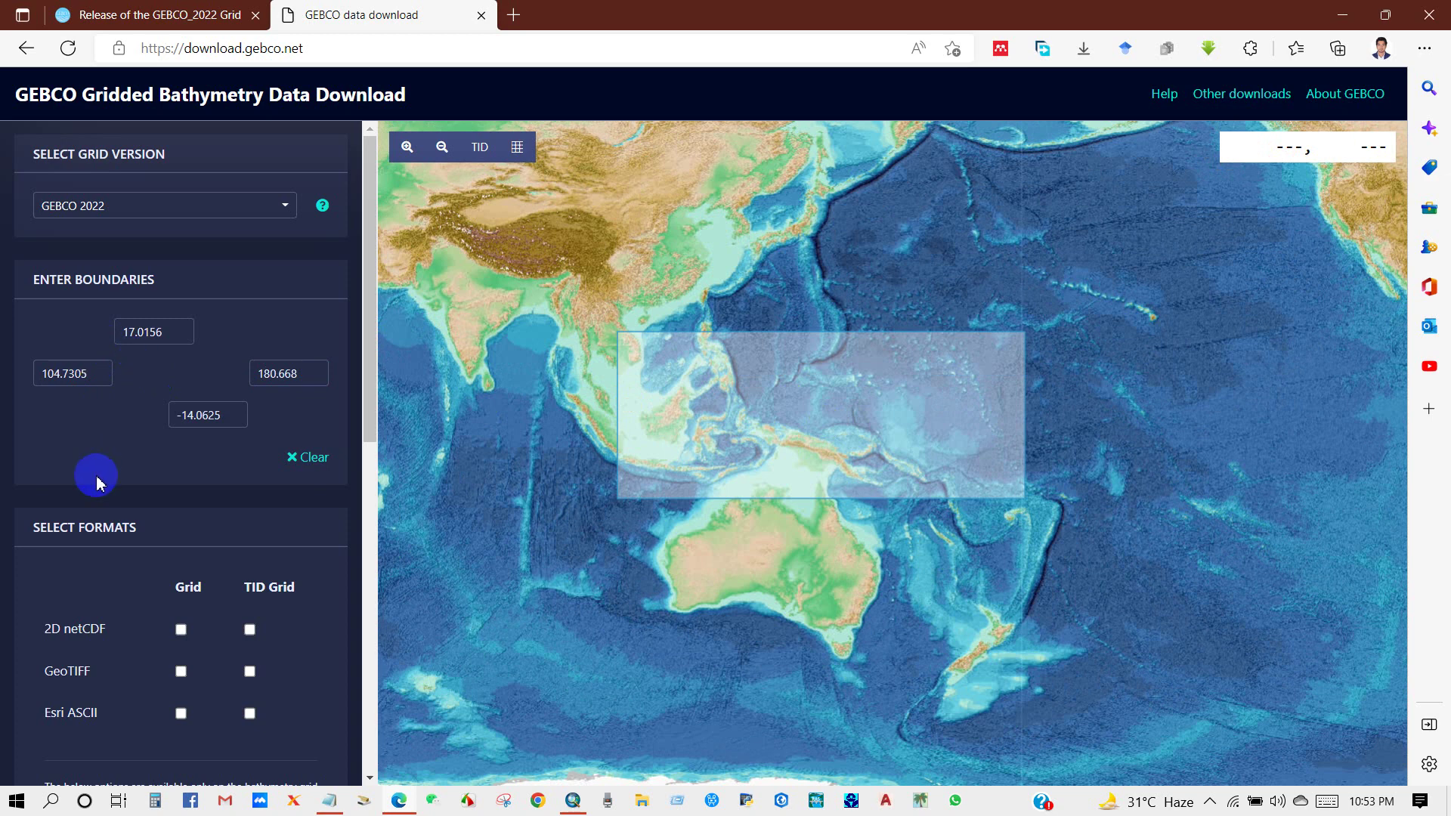
pyautogui.scroll(-1, 95, 484)
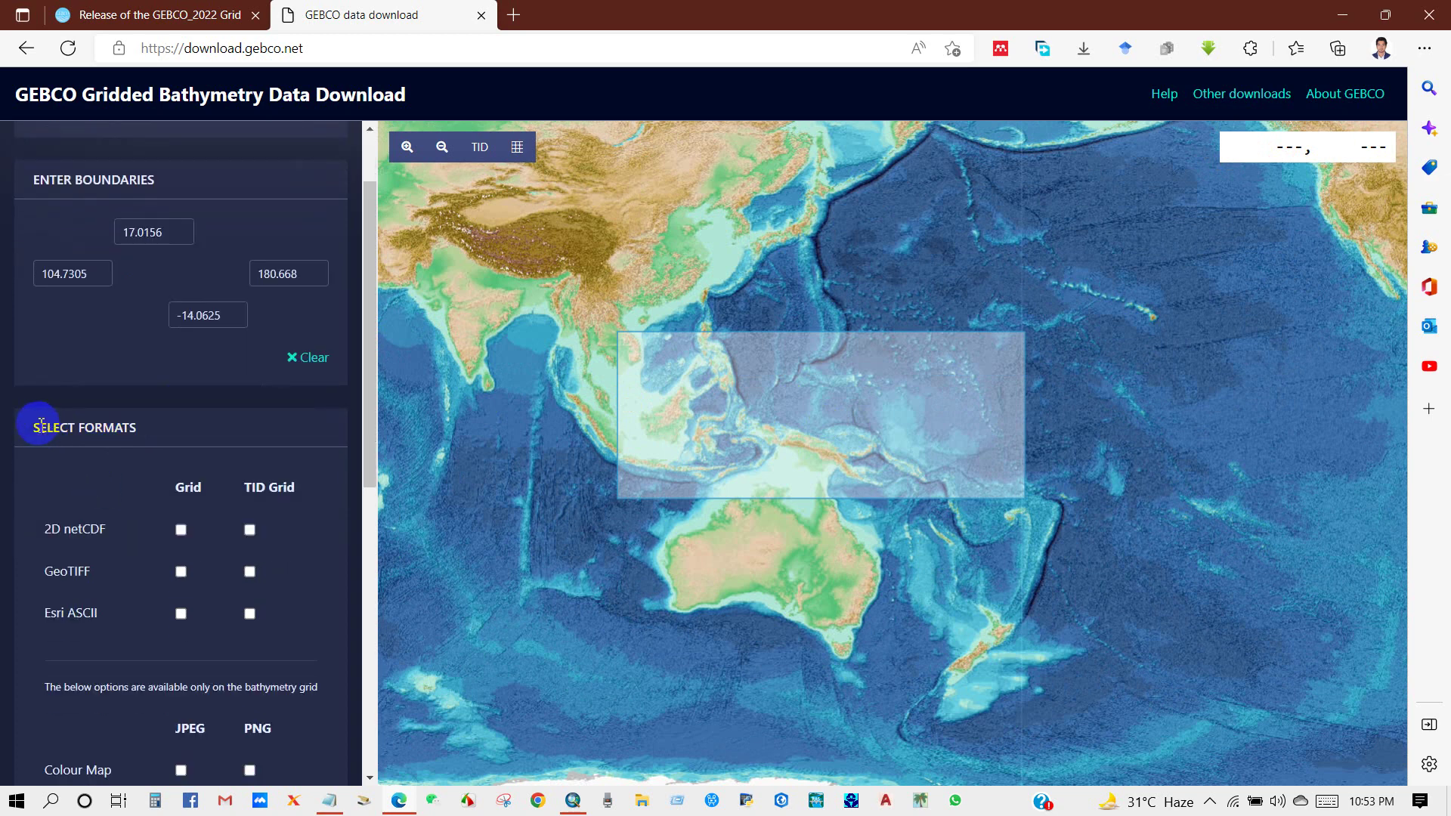
# Choose GeoTIFF as the grid format and add the 272 MB selection to the basket.
pyautogui.scroll(-1, 153, 437)
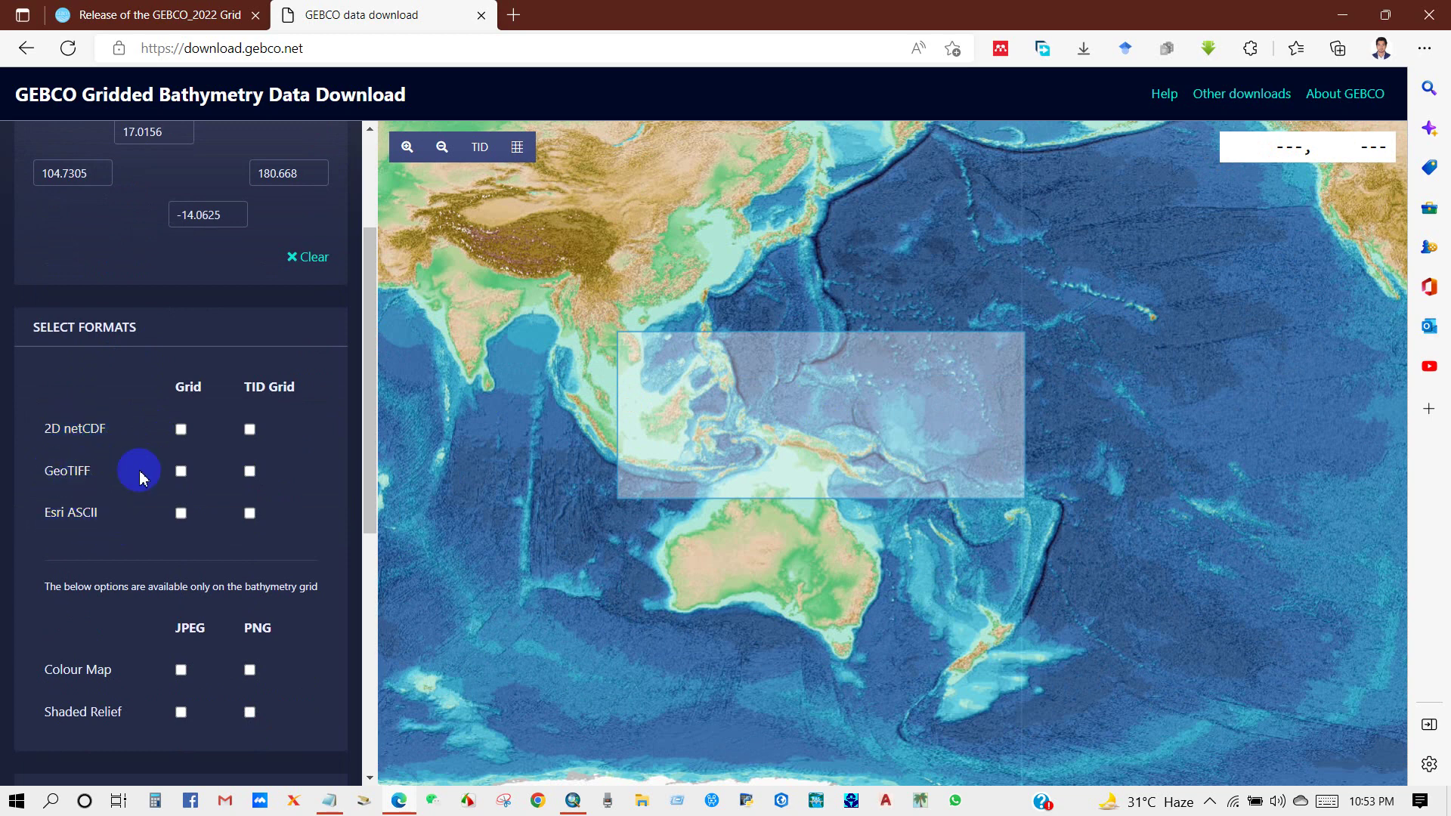
pyautogui.click(181, 472)
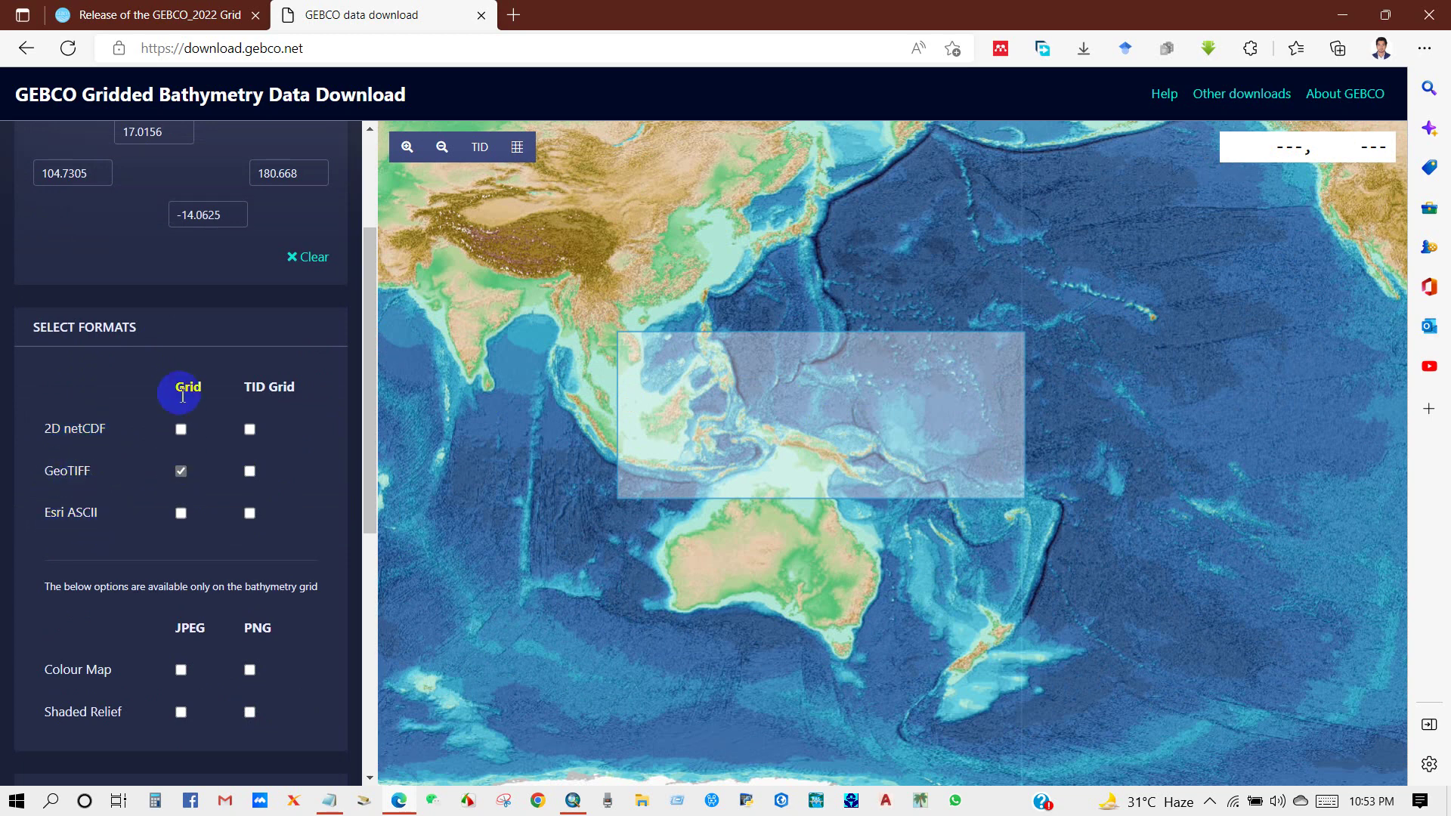
pyautogui.scroll(-3, 130, 508)
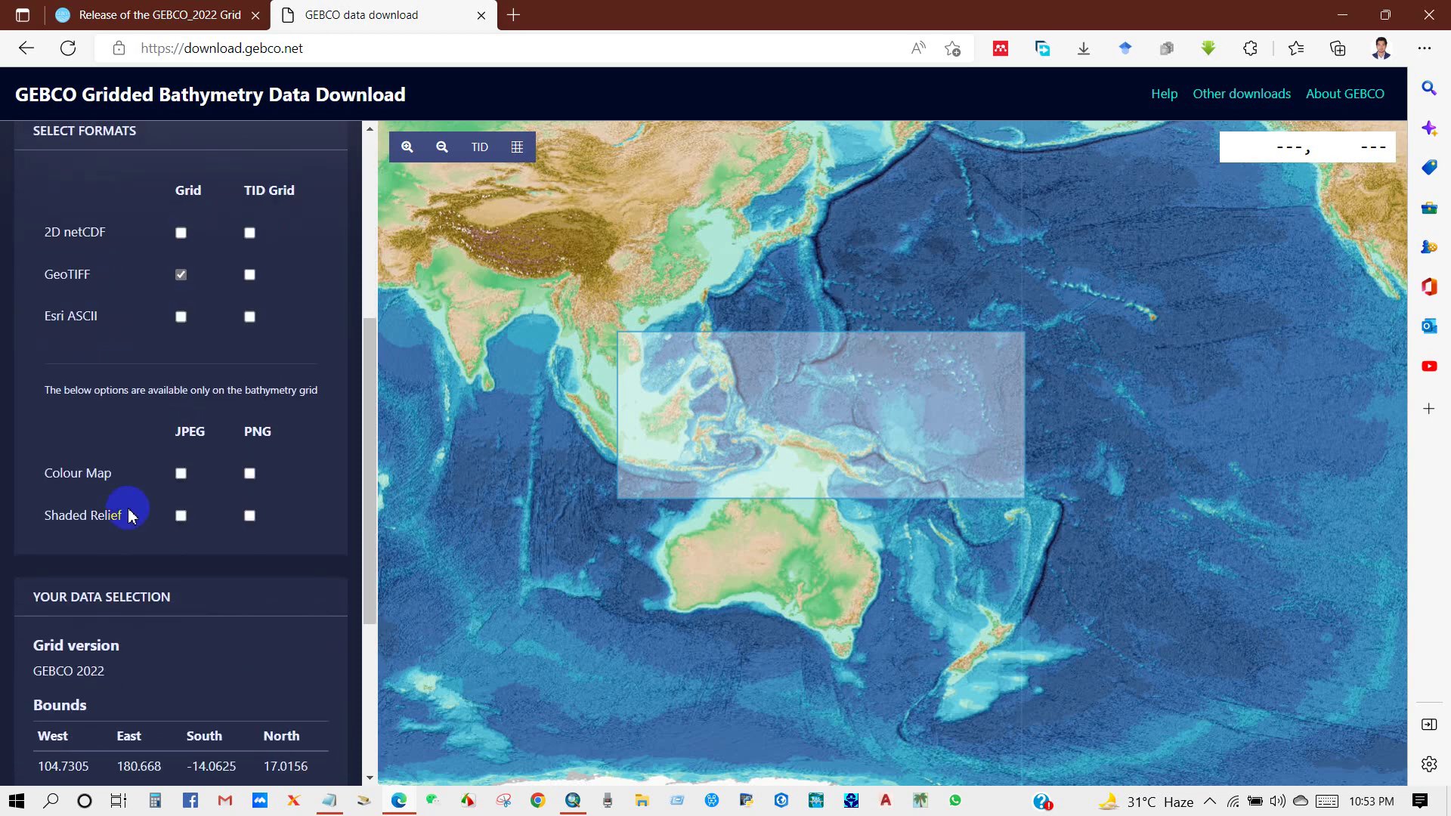
pyautogui.scroll(-2, 129, 514)
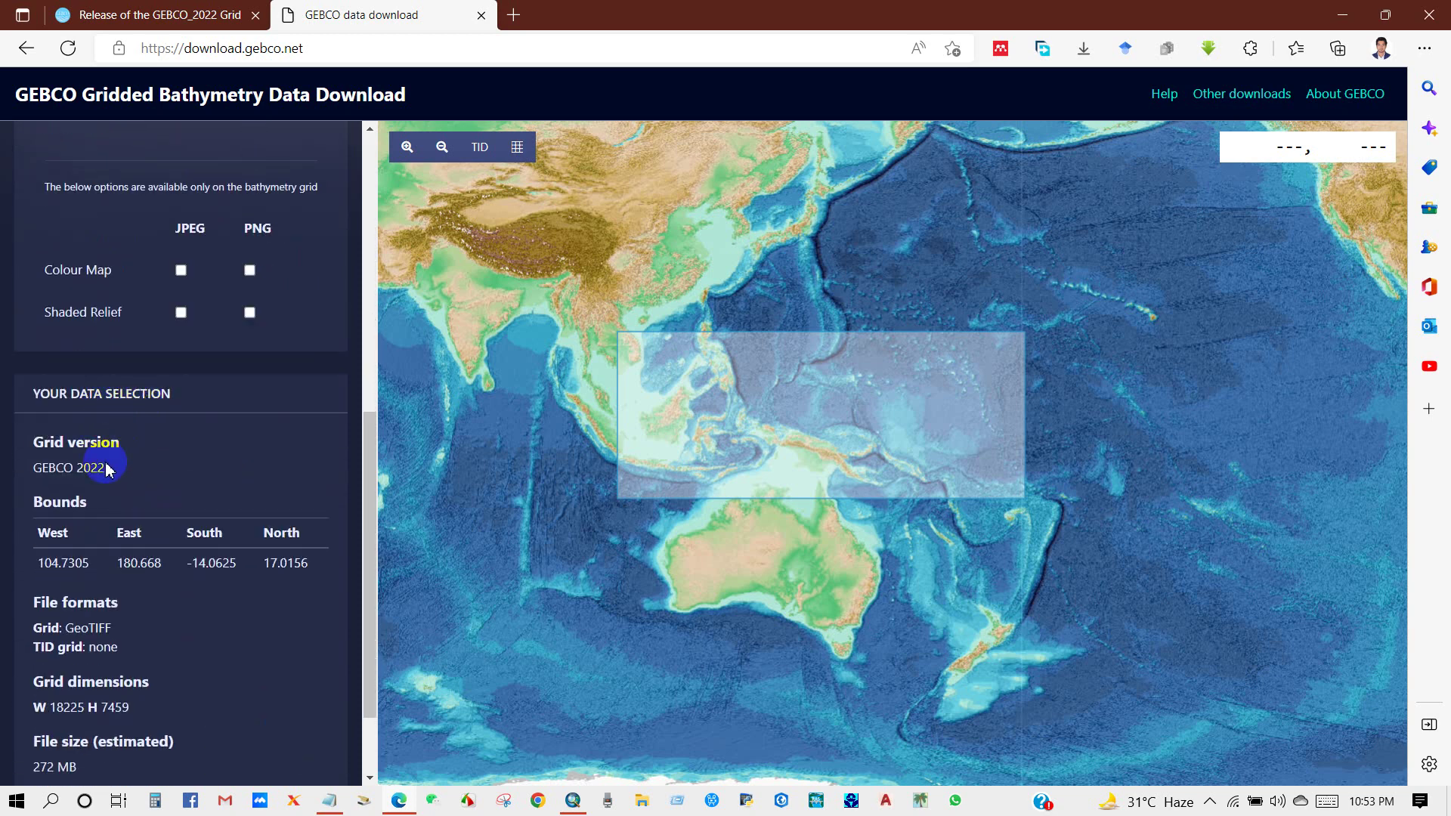
pyautogui.scroll(-2, 106, 468)
pyautogui.scroll(-1, 69, 451)
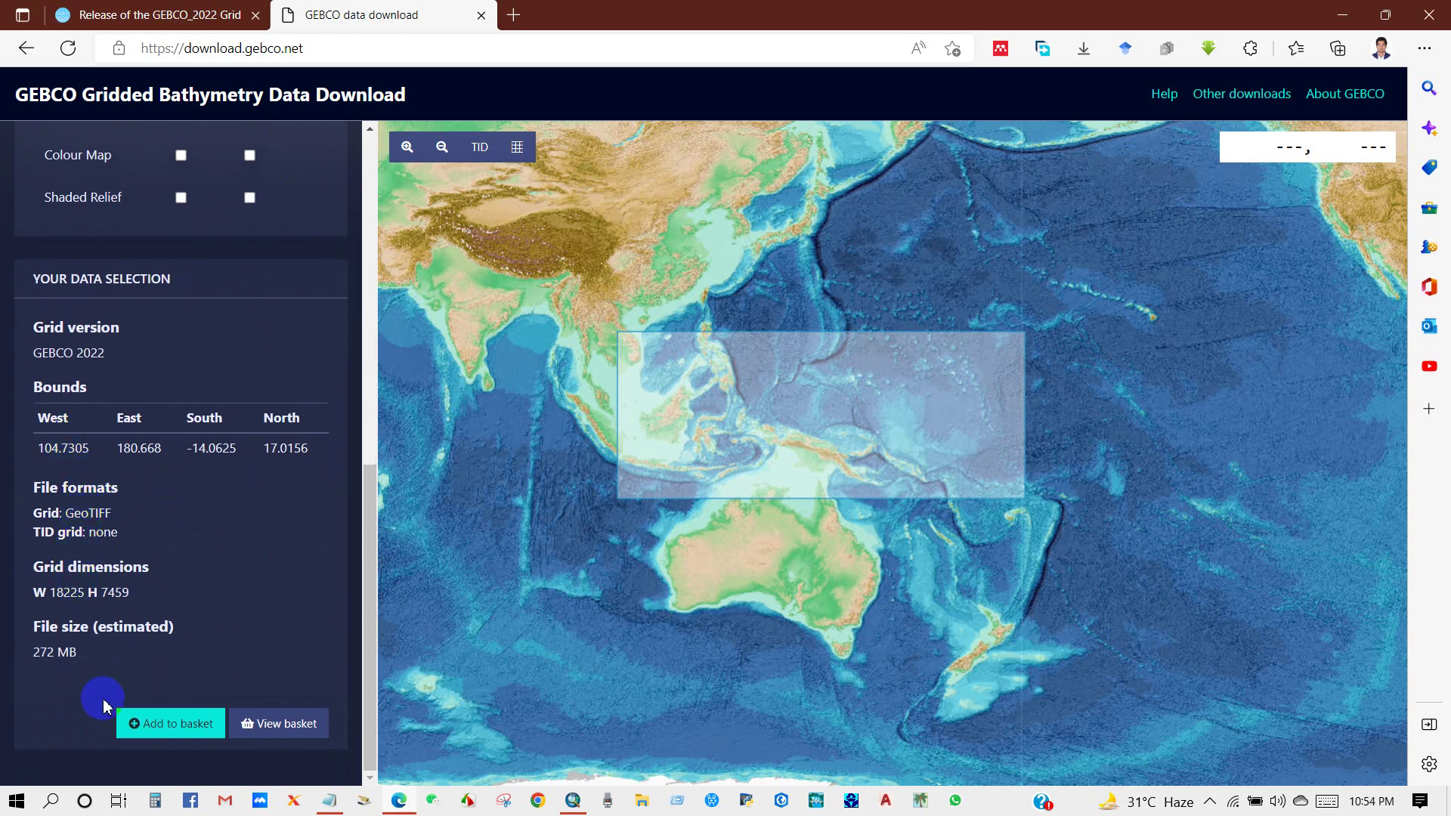
pyautogui.click(158, 726)
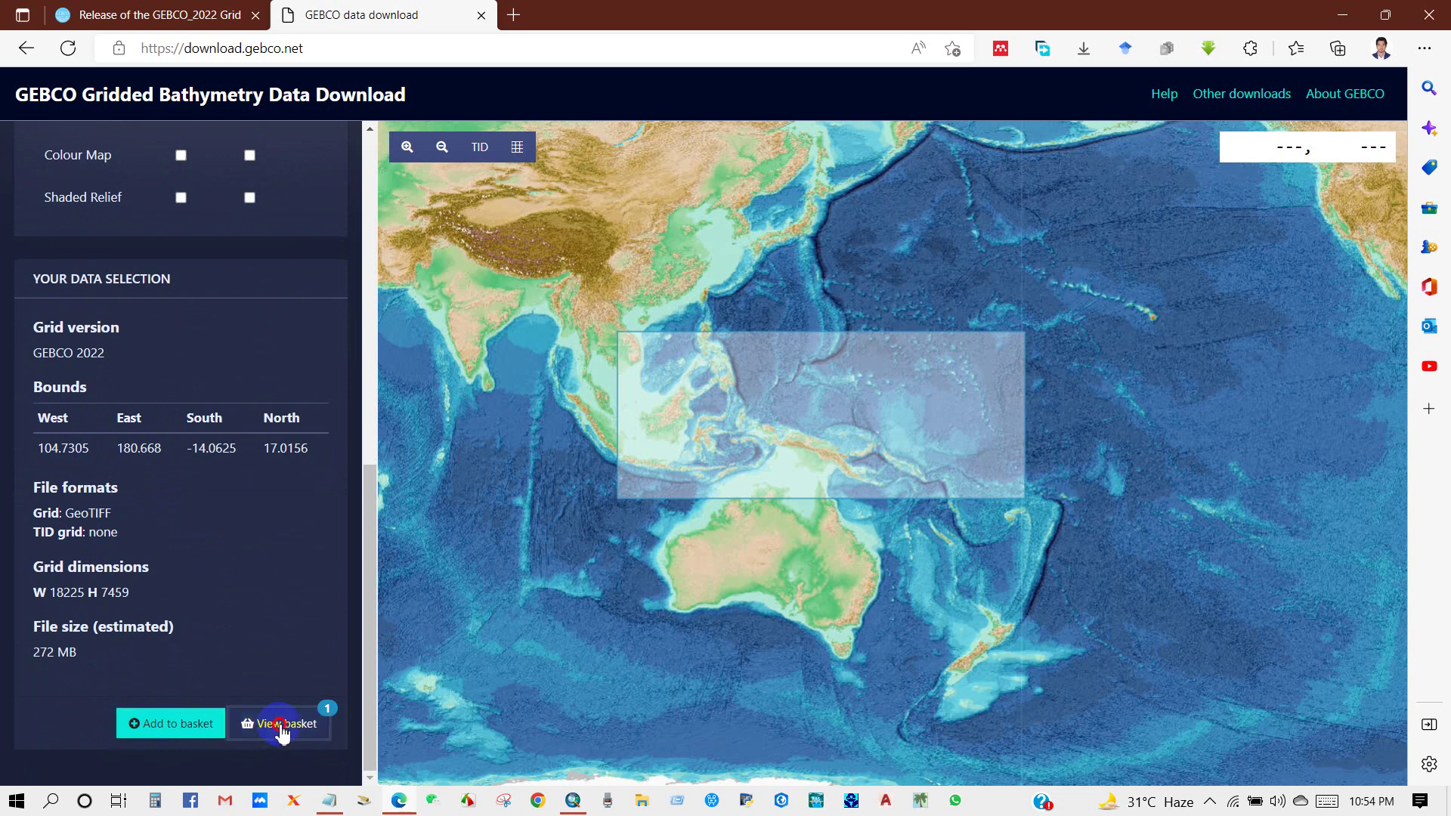
# From the basket, enter a saved e-mail address and request the download link by e-mail.
pyautogui.click(310, 725)
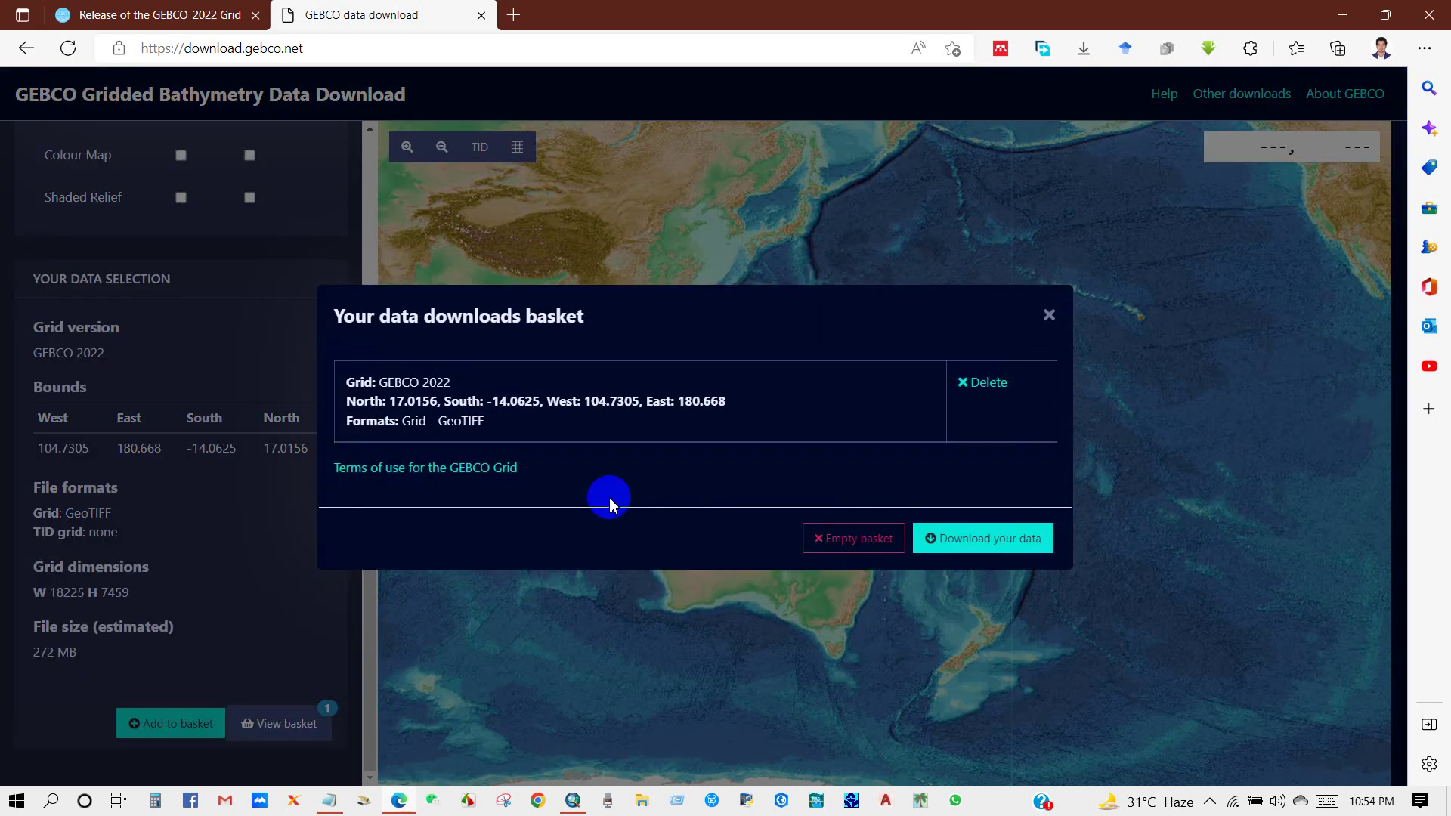
pyautogui.click(971, 547)
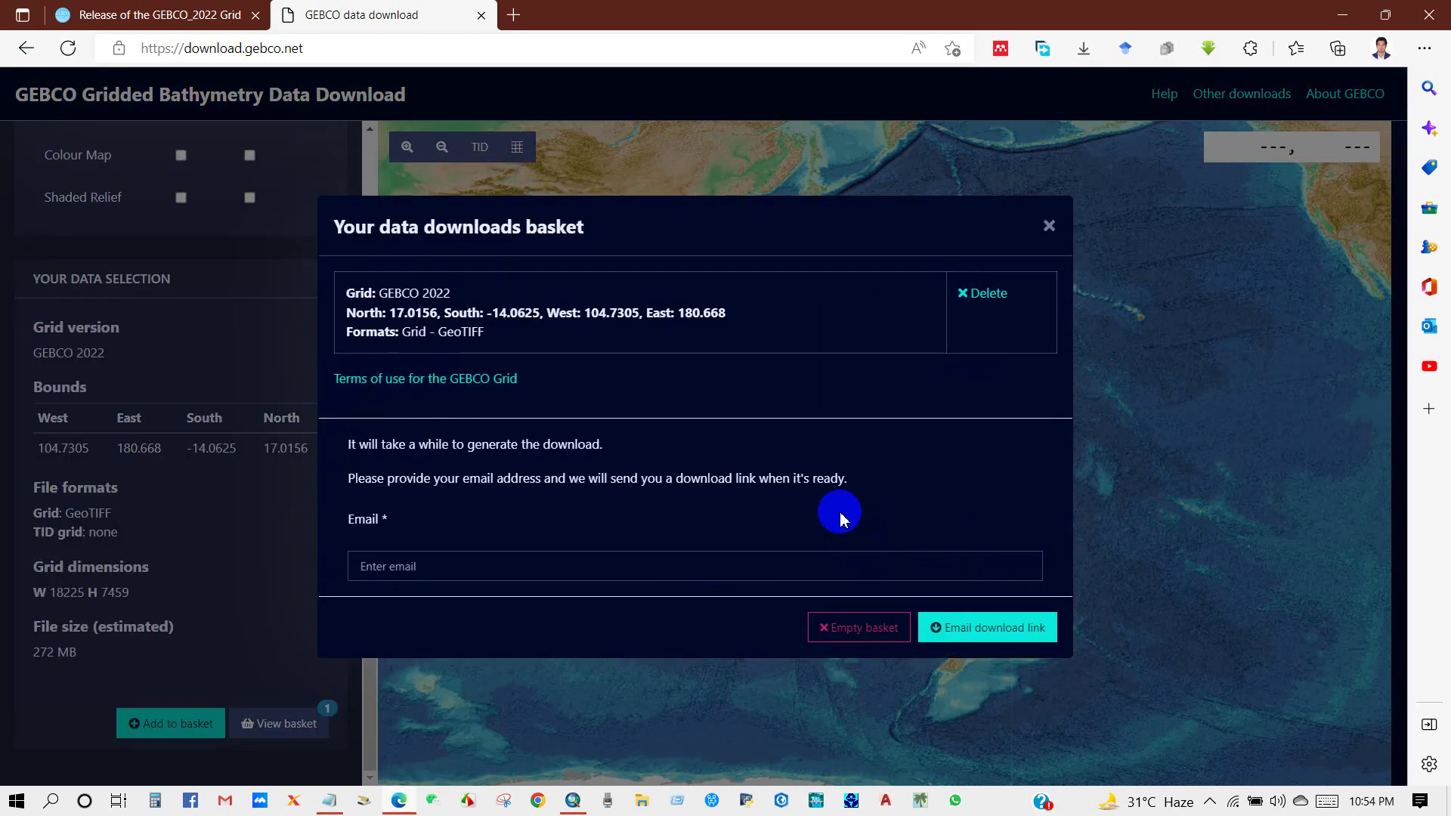
pyautogui.click(388, 566)
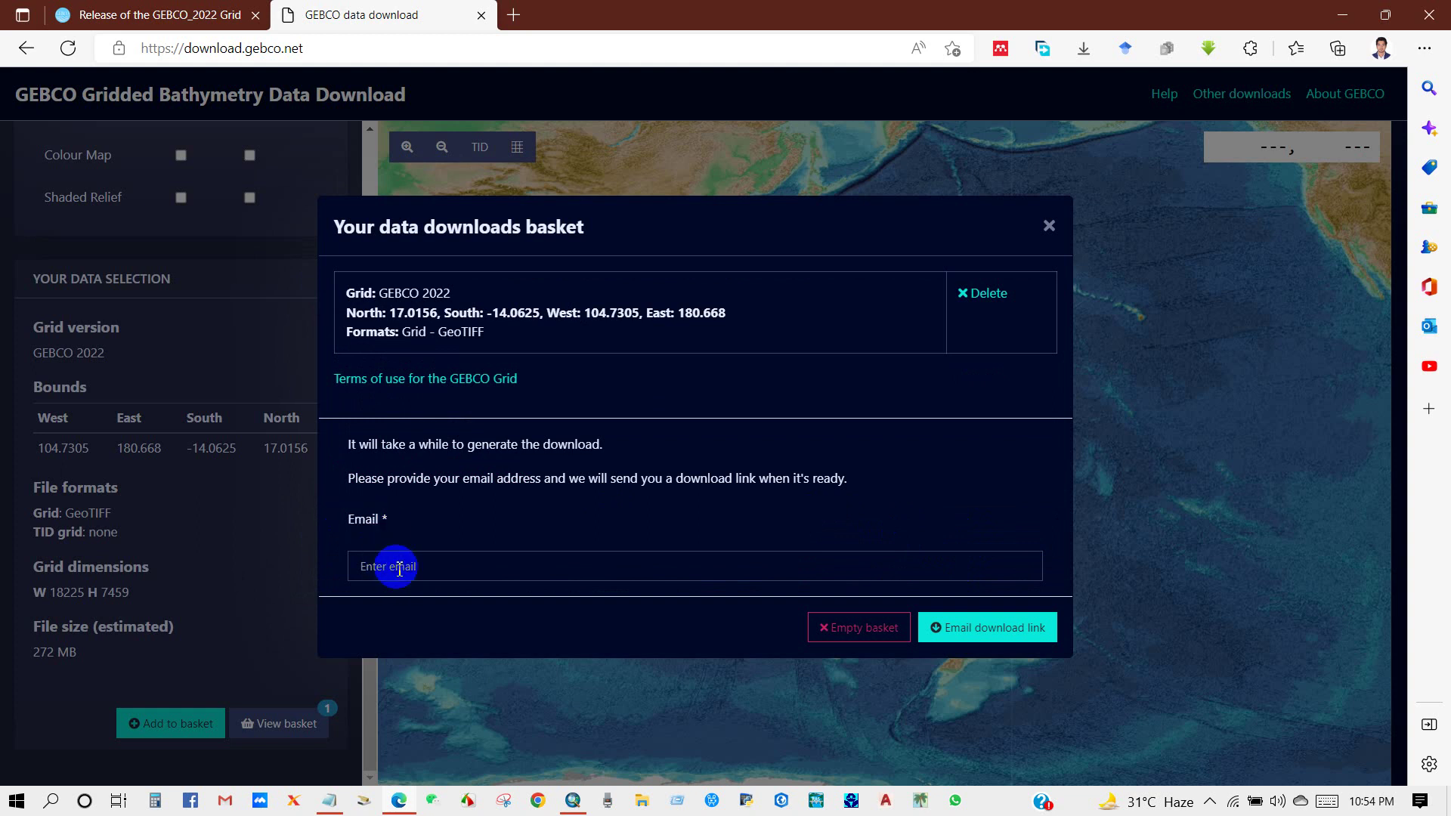
pyautogui.click(443, 380)
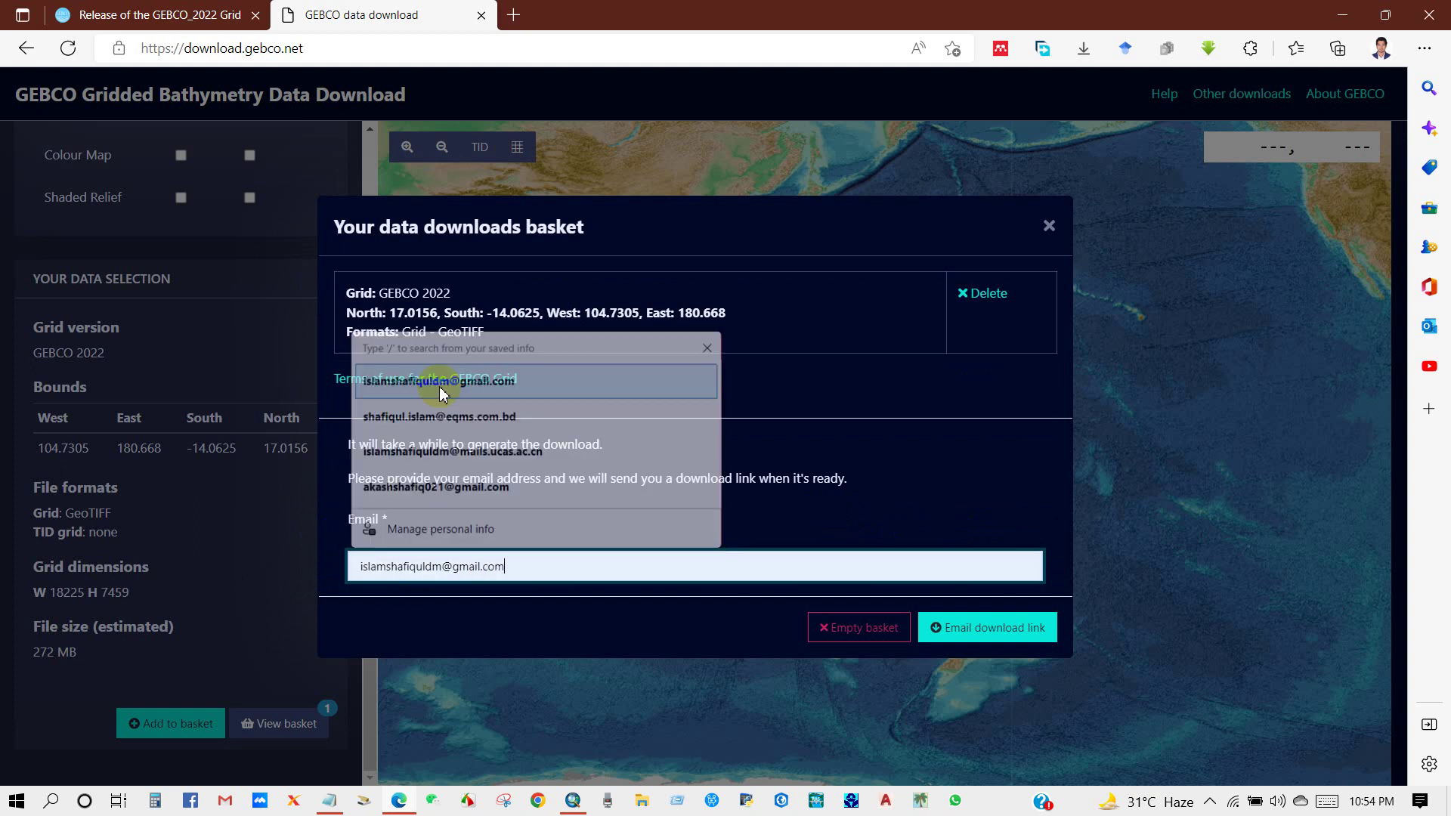
pyautogui.click(529, 564)
pyautogui.moveTo(529, 564); pyautogui.dragTo(324, 566)
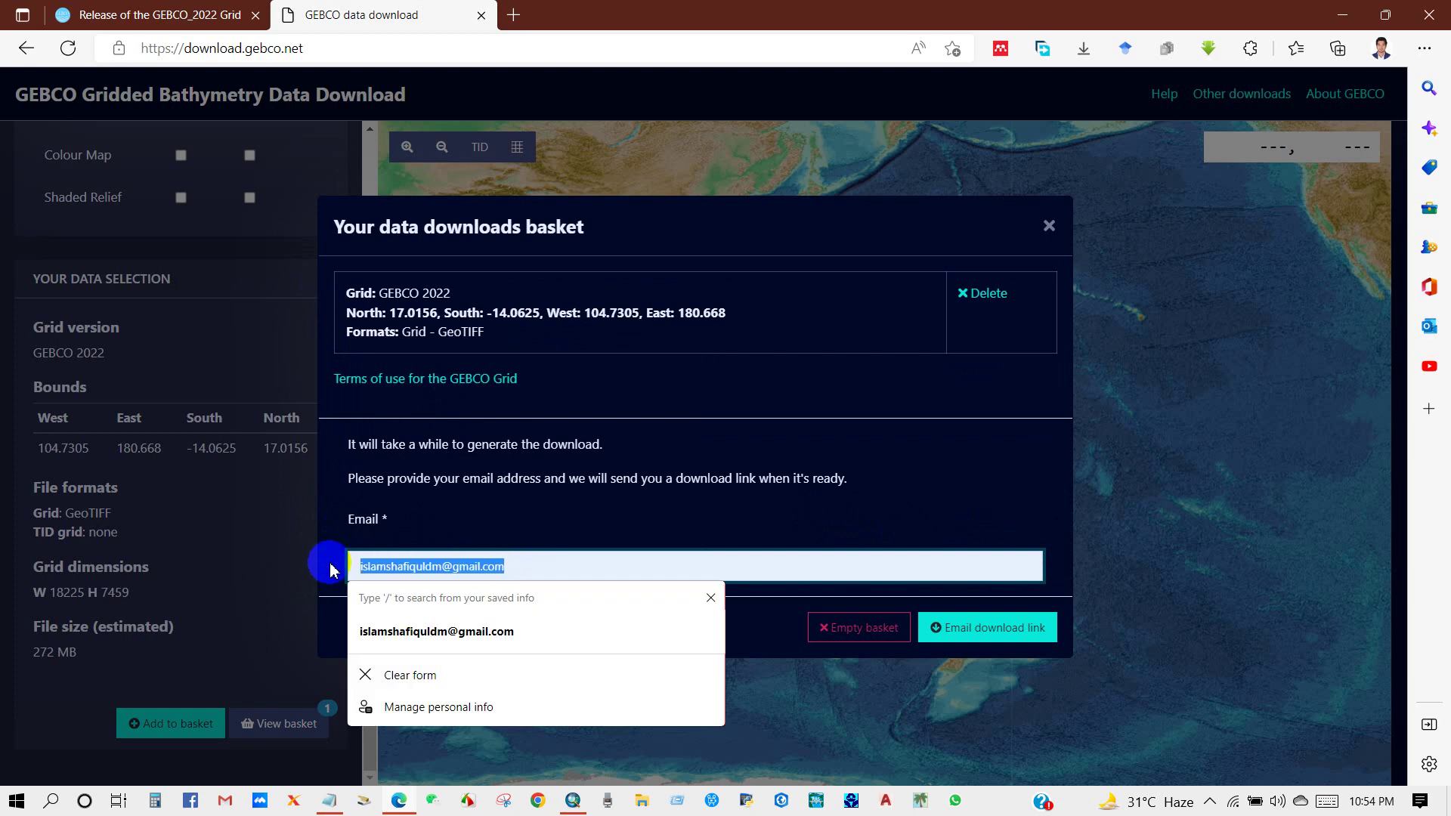
pyautogui.click(499, 564)
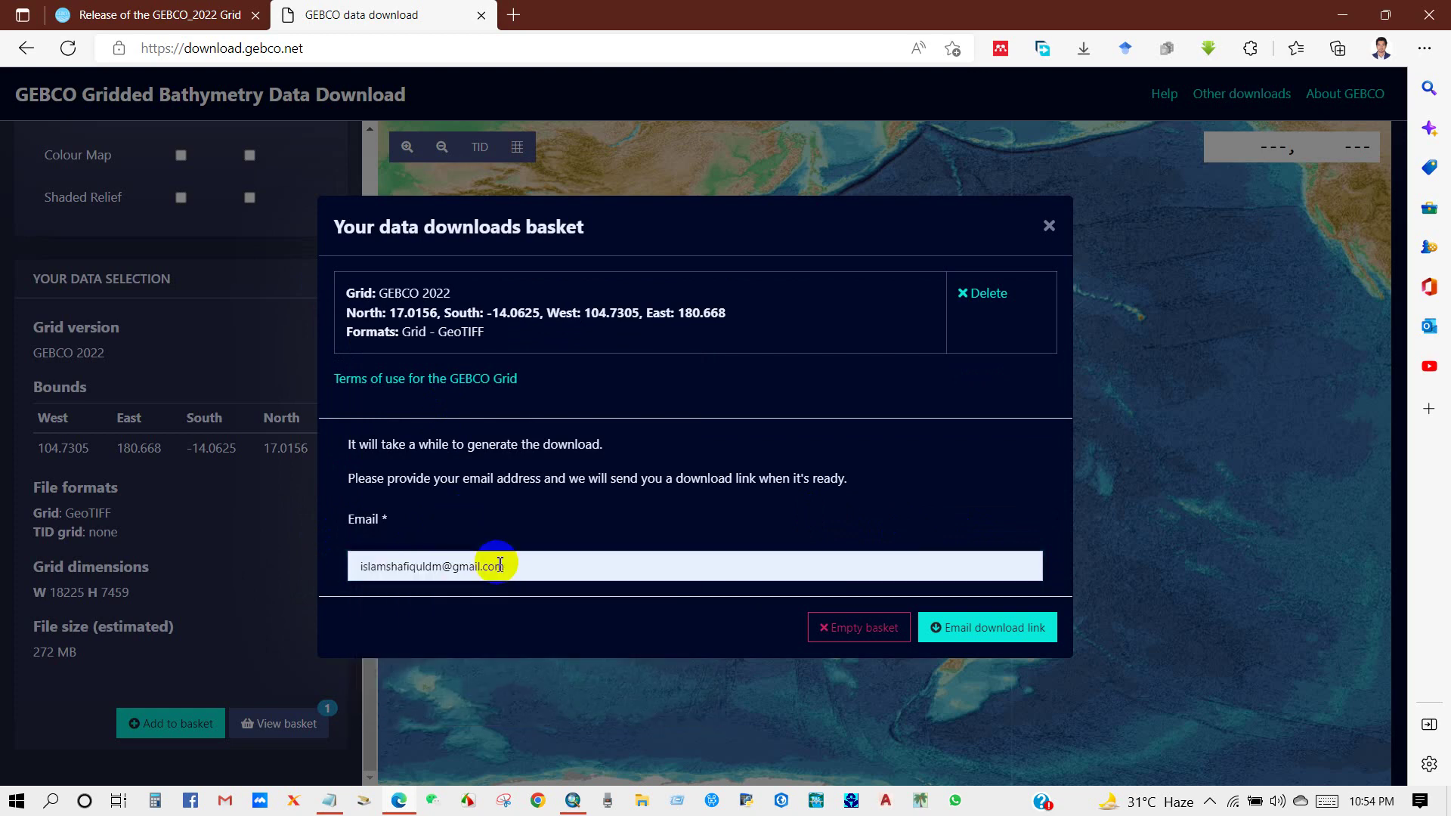
pyautogui.click(974, 634)
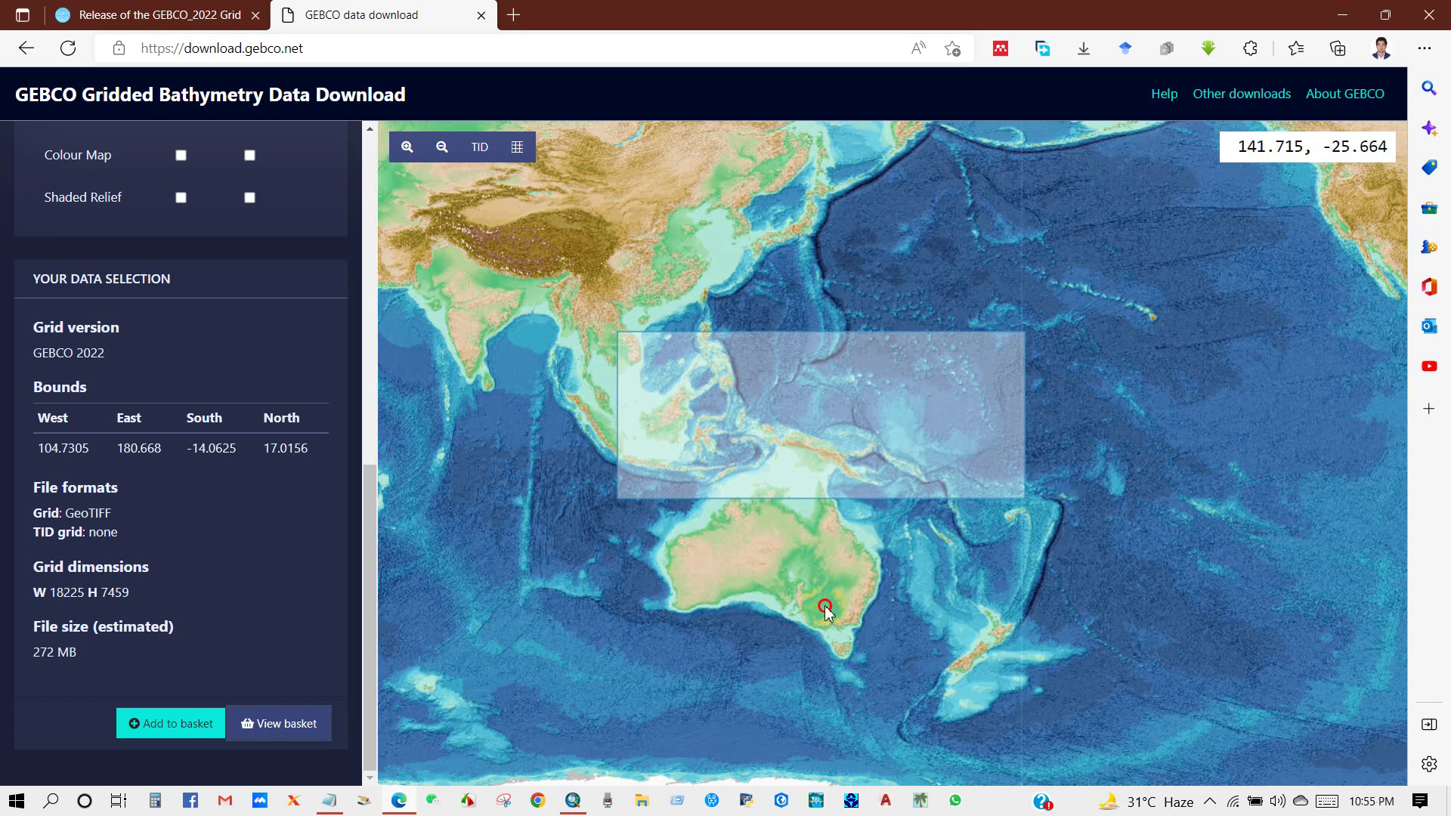
# Open the mail inbox in a new browser tab to retrieve the download link.
pyautogui.moveTo(824, 611); pyautogui.dragTo(840, 657)
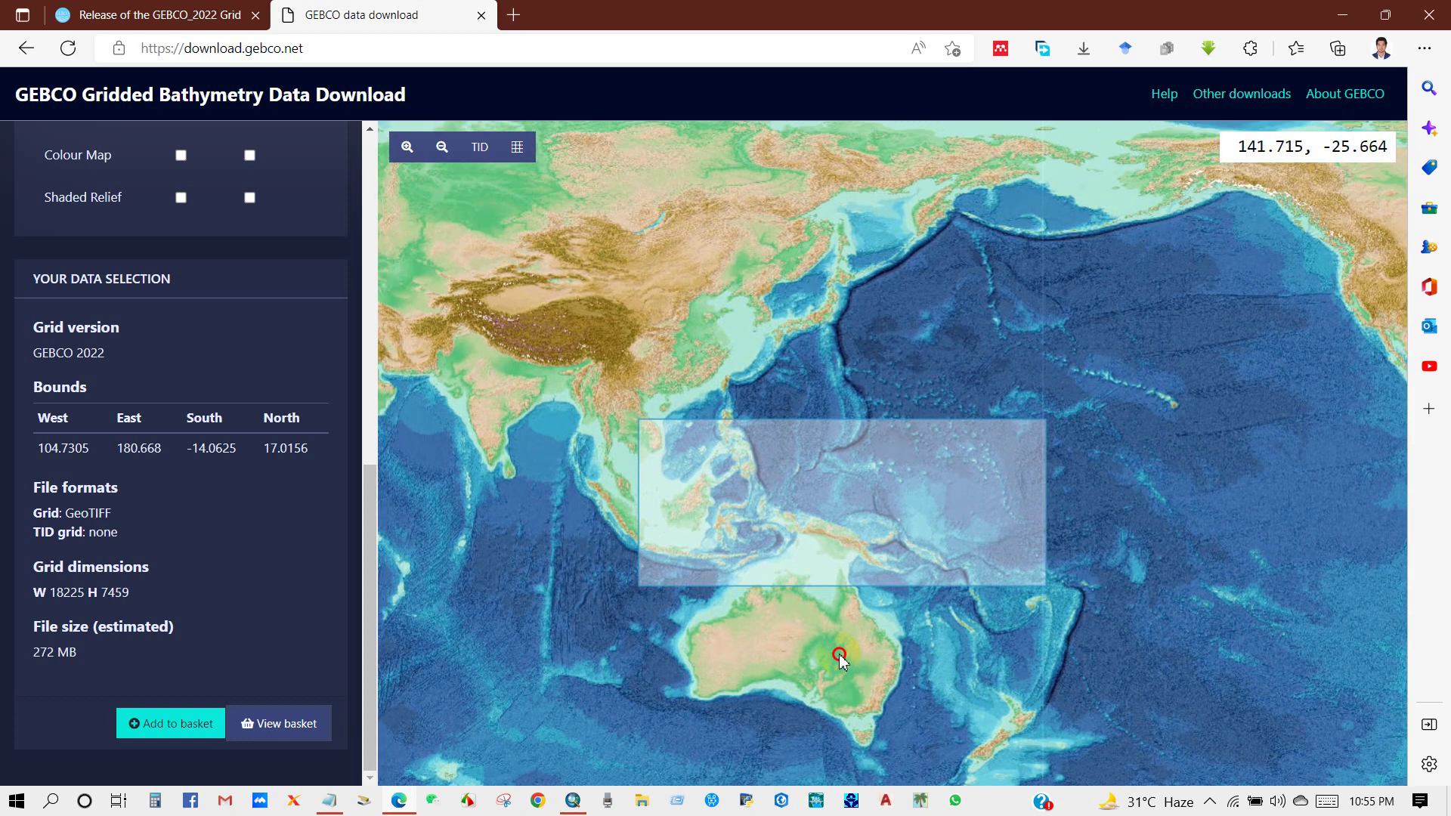
pyautogui.click(513, 15)
pyautogui.click(370, 268)
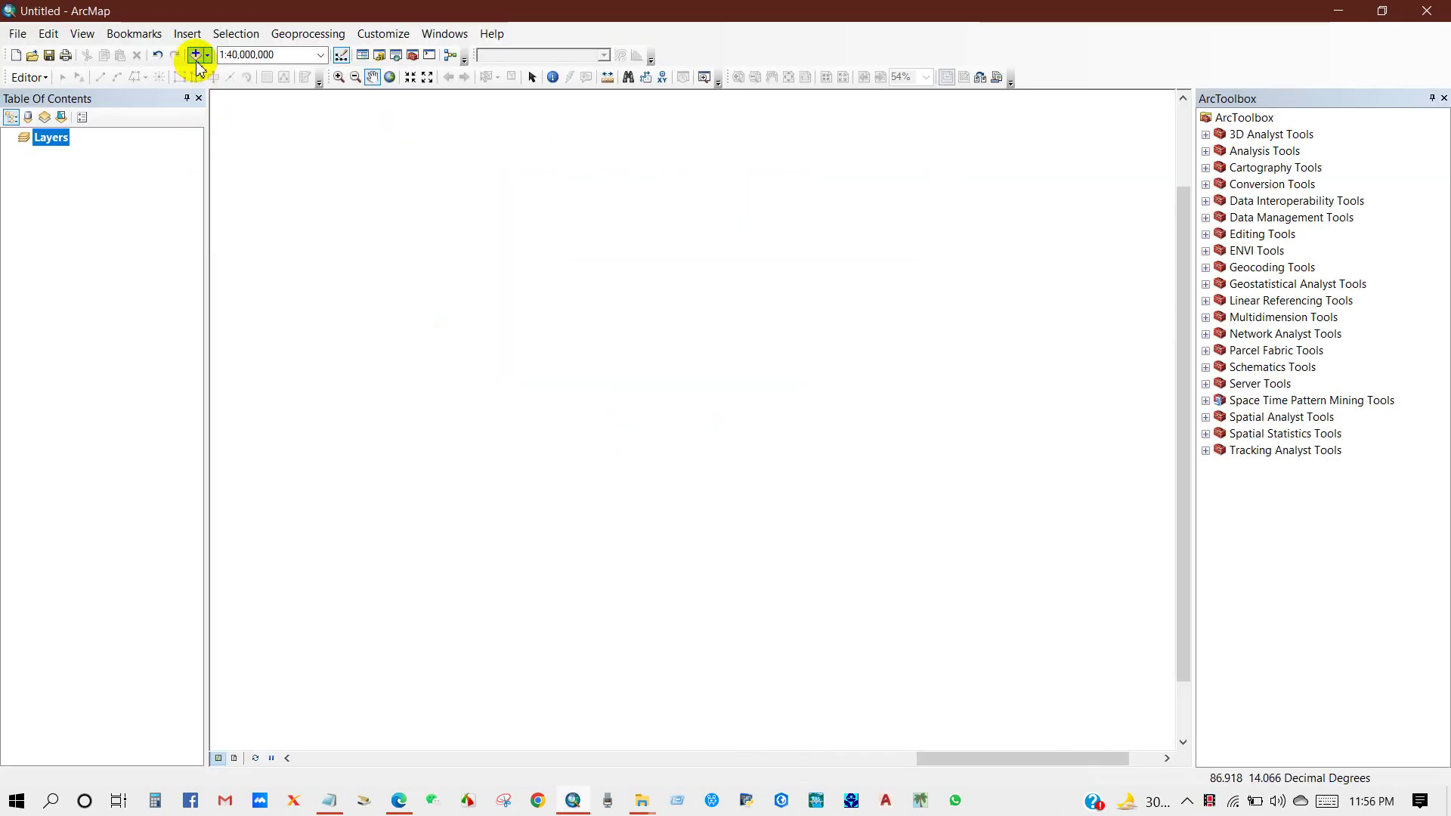
pyautogui.click(196, 61)
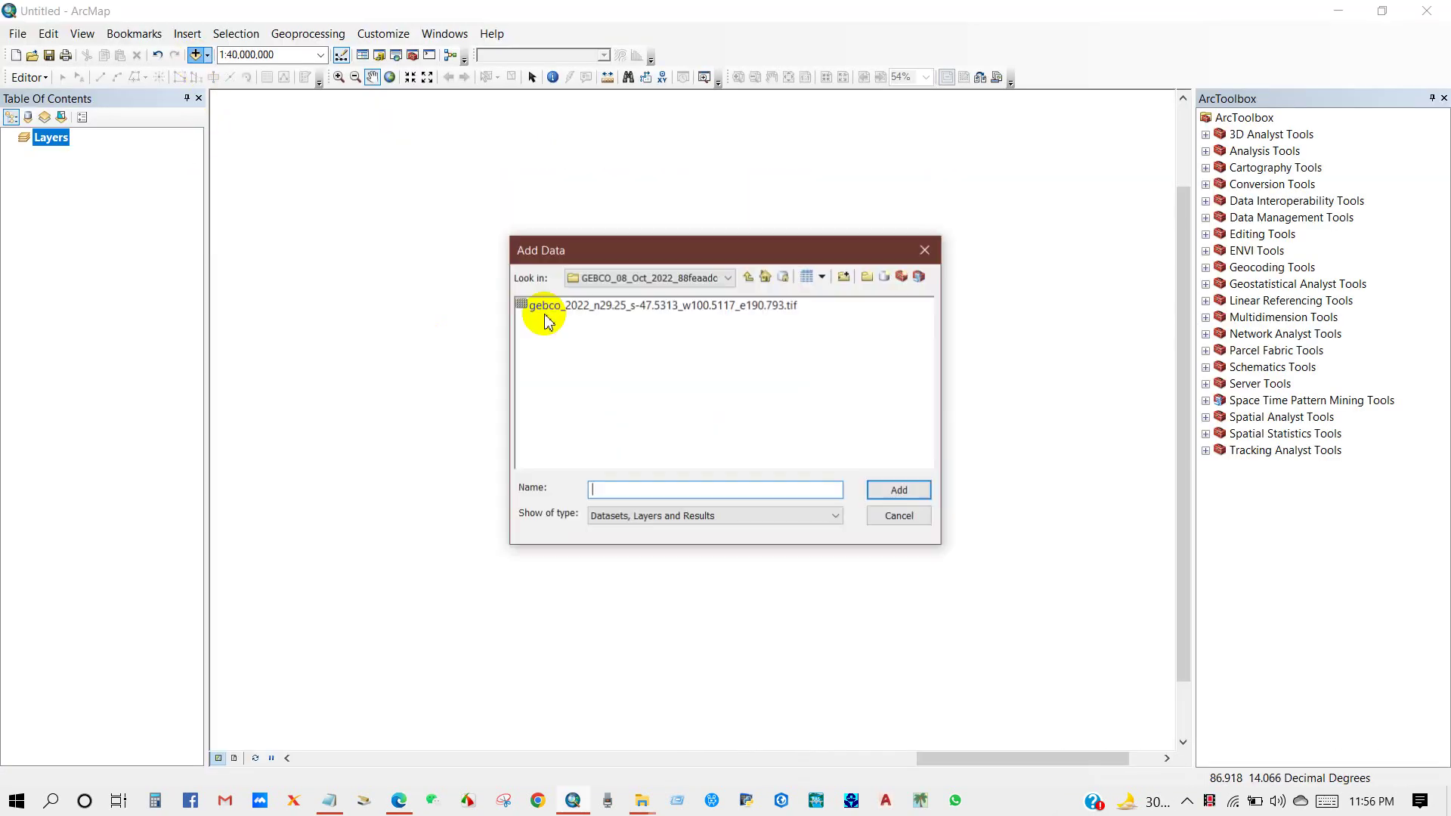
# Add gebco_2022_n29.25_s-47.5313_w100.5117_e190.793.tif to the ArcMap map.
pyautogui.click(597, 308)
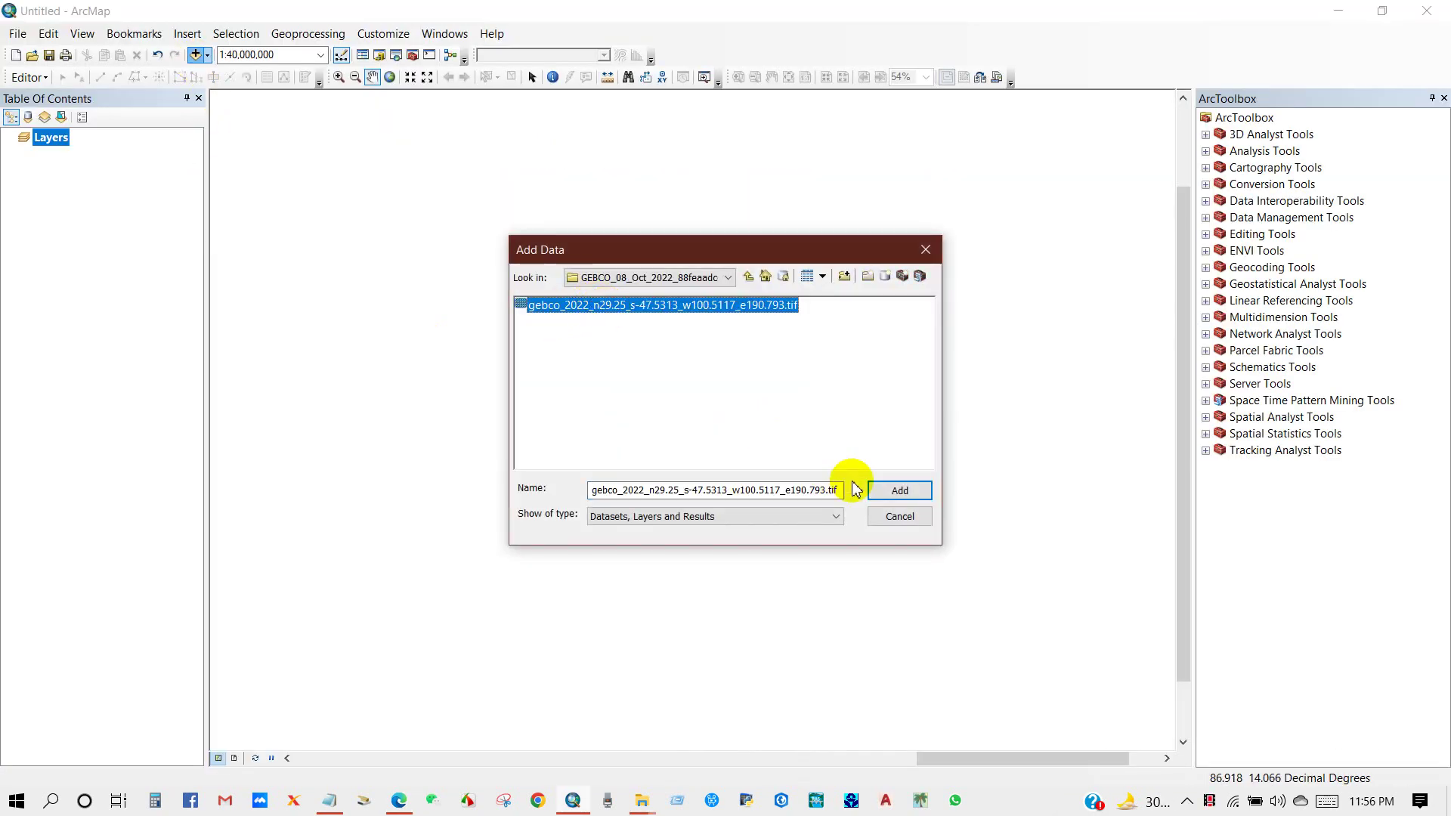
pyautogui.click(899, 490)
pyautogui.scroll(2, 624, 472)
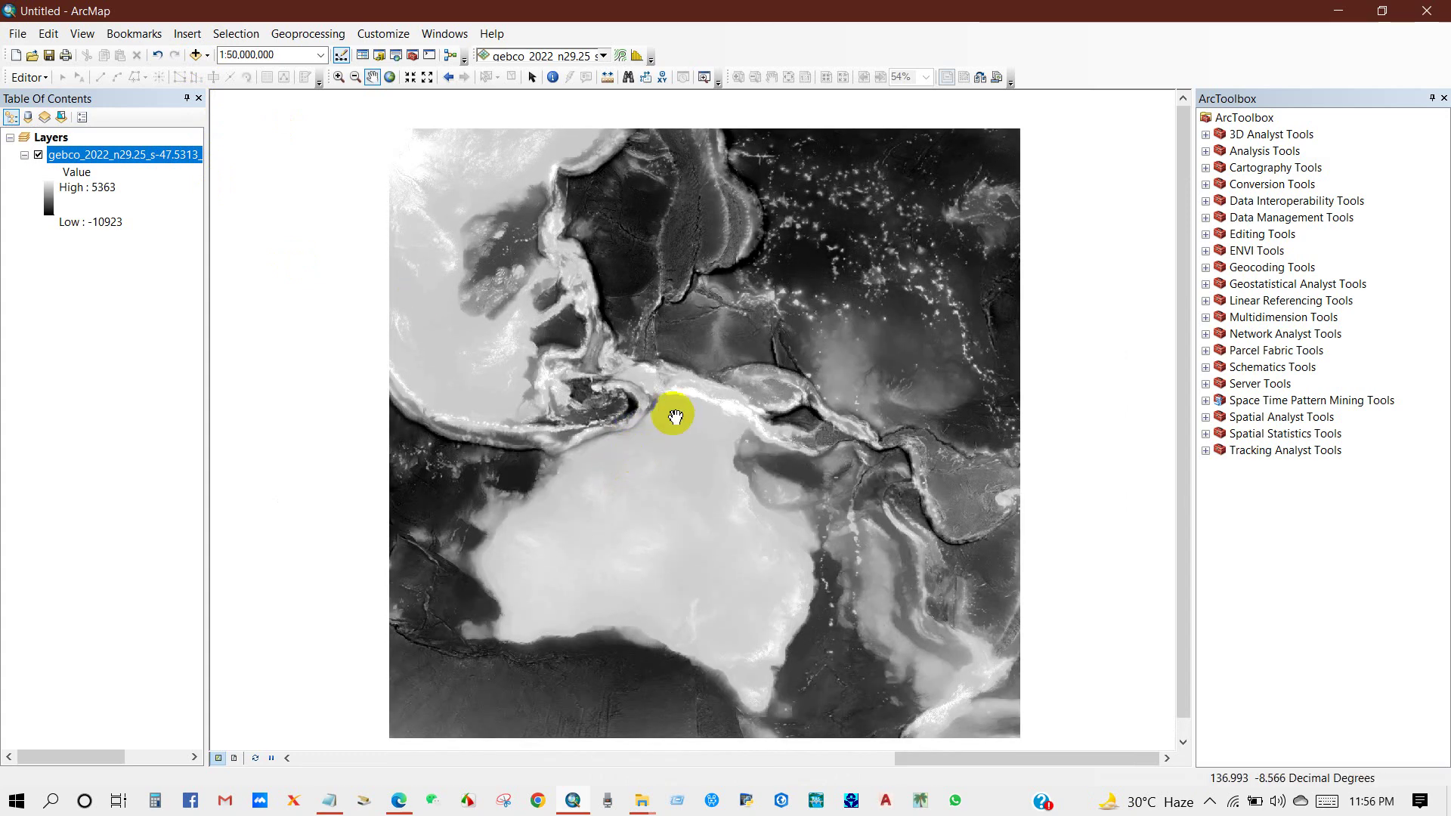
pyautogui.click(87, 191)
pyautogui.click(92, 223)
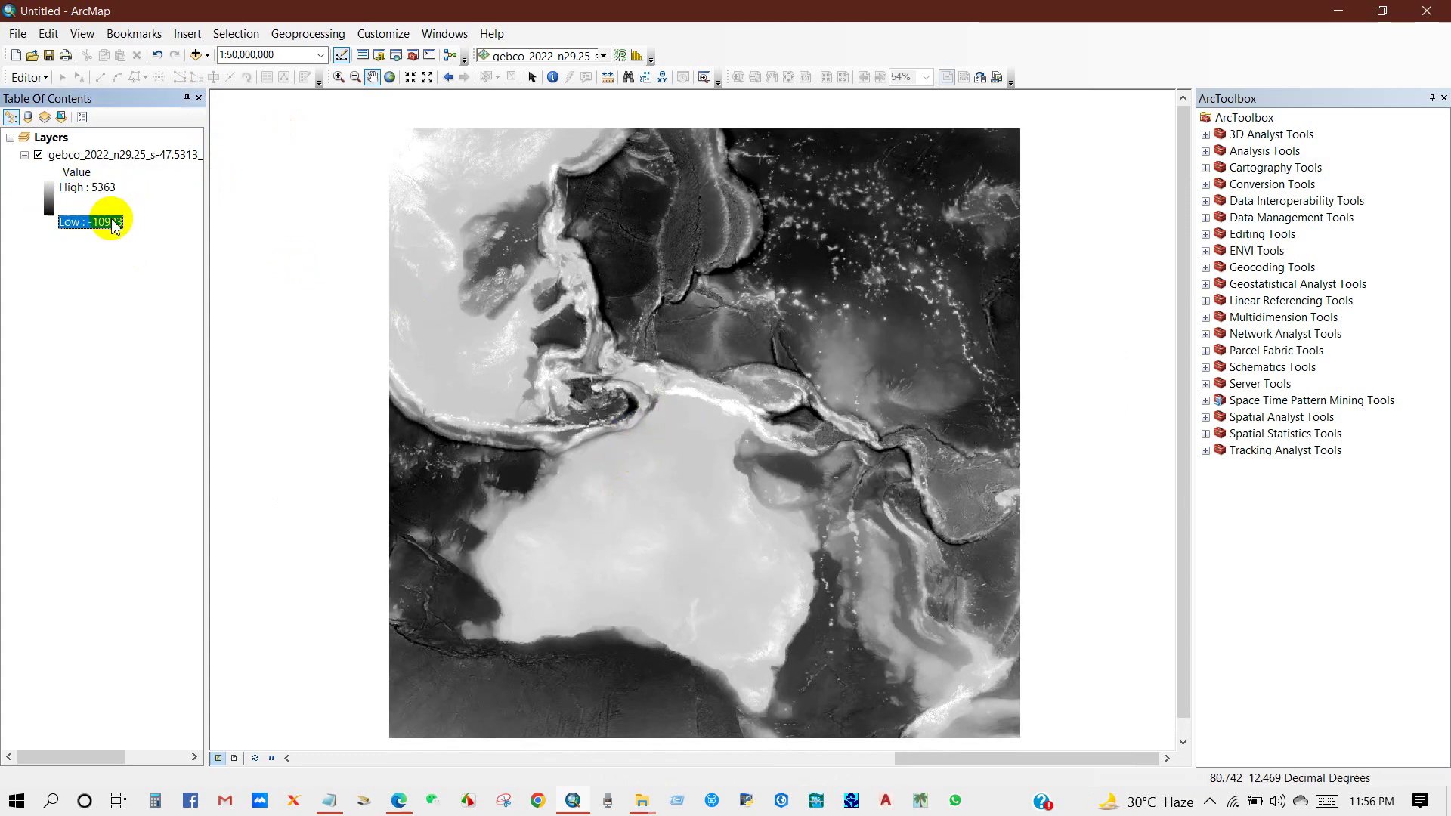
# Apply the blue-yellow-red colour ramp to the GEBCO layer's stretched symbology.
pyautogui.rightClick(88, 153)
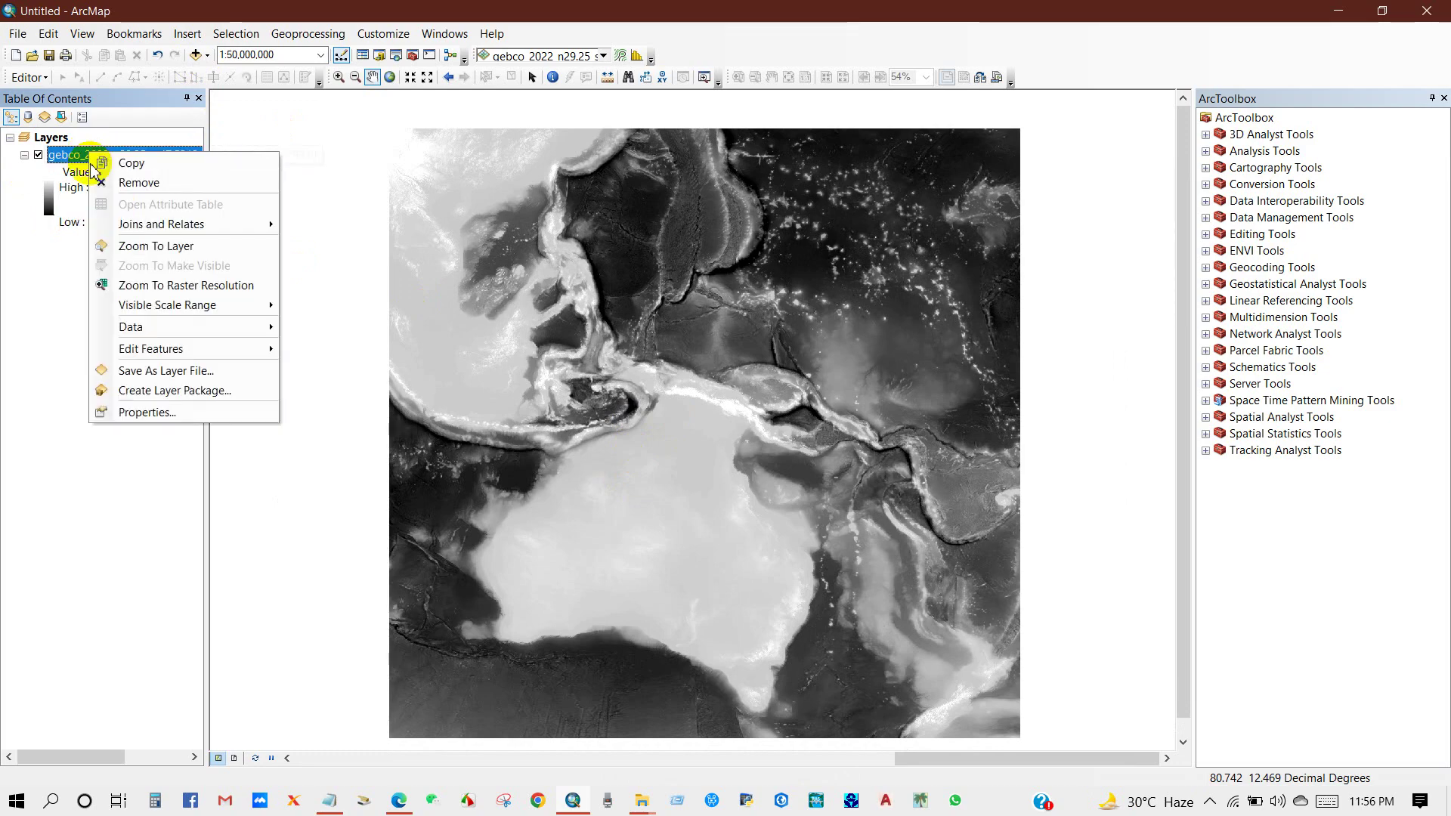
pyautogui.click(117, 412)
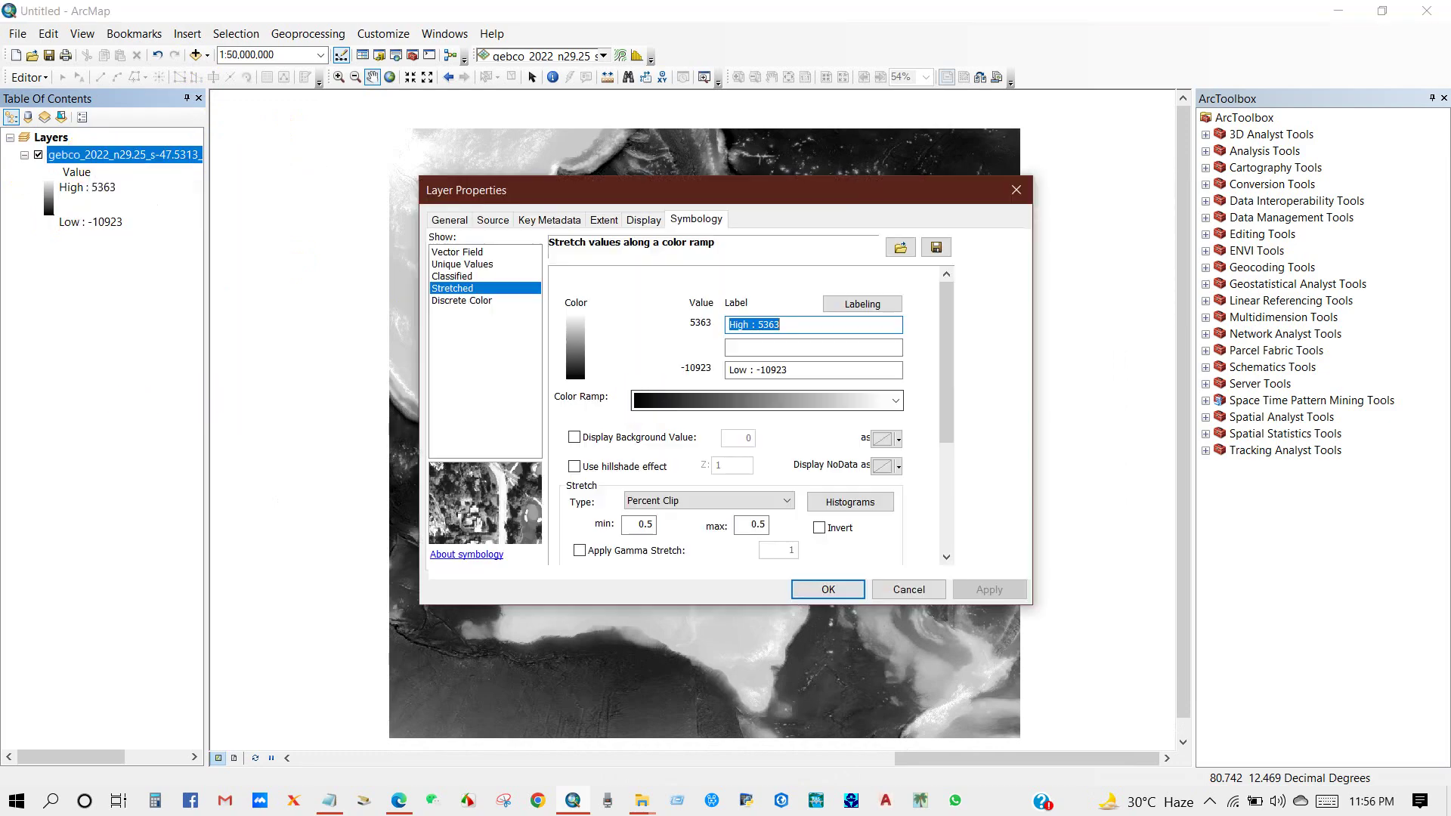
pyautogui.click(894, 400)
pyautogui.scroll(1, 894, 220)
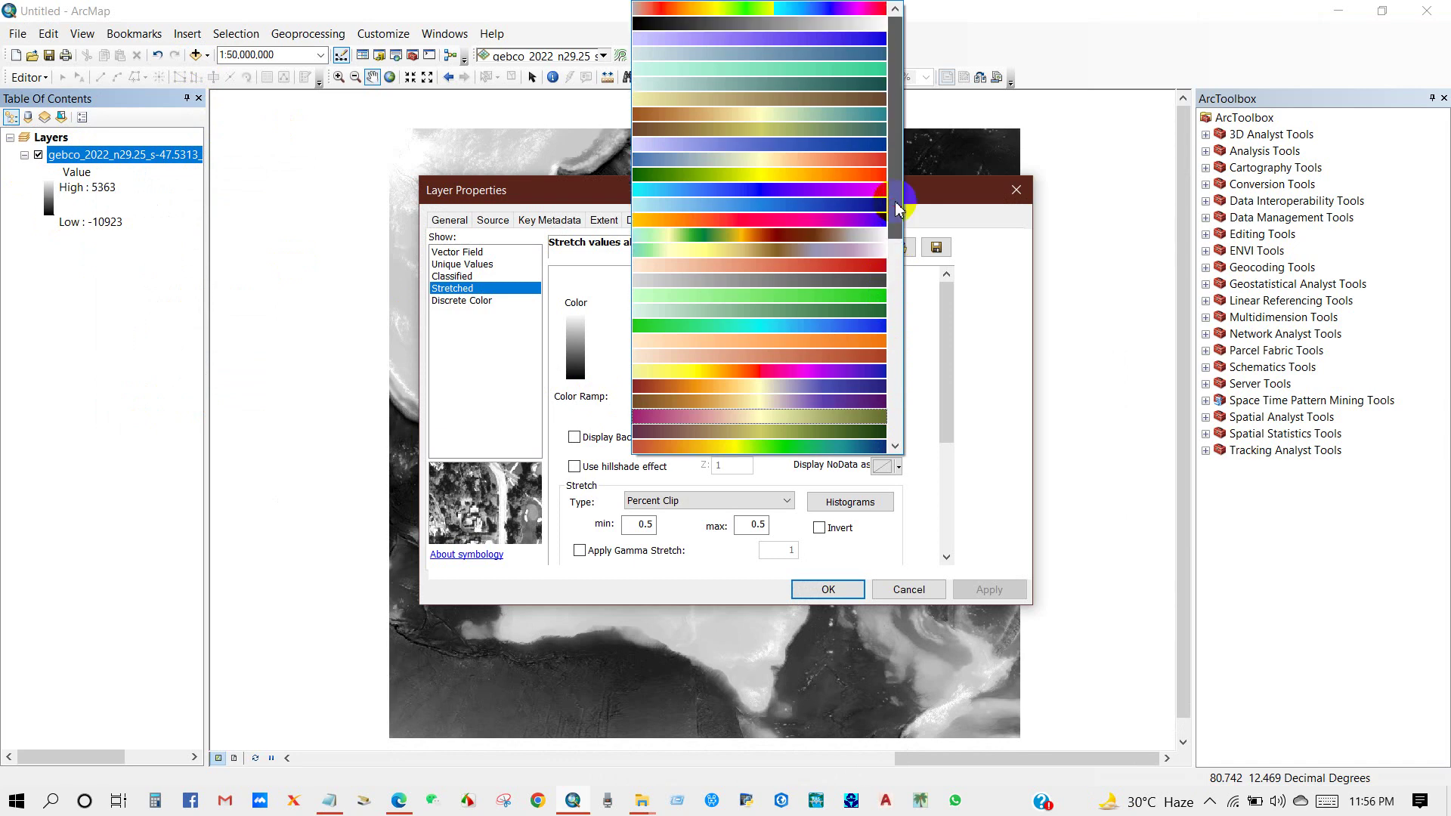
pyautogui.click(745, 161)
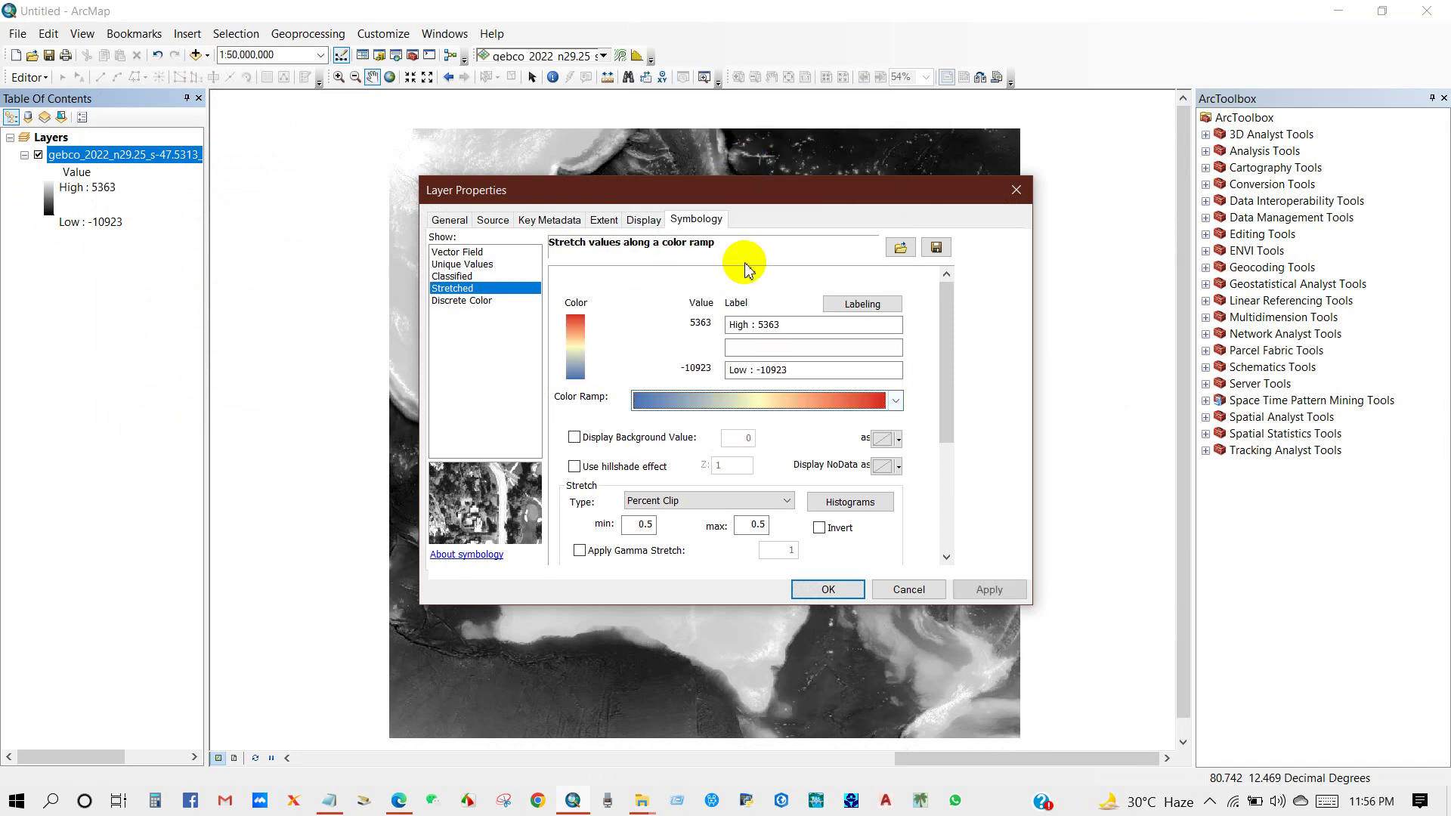
pyautogui.click(828, 591)
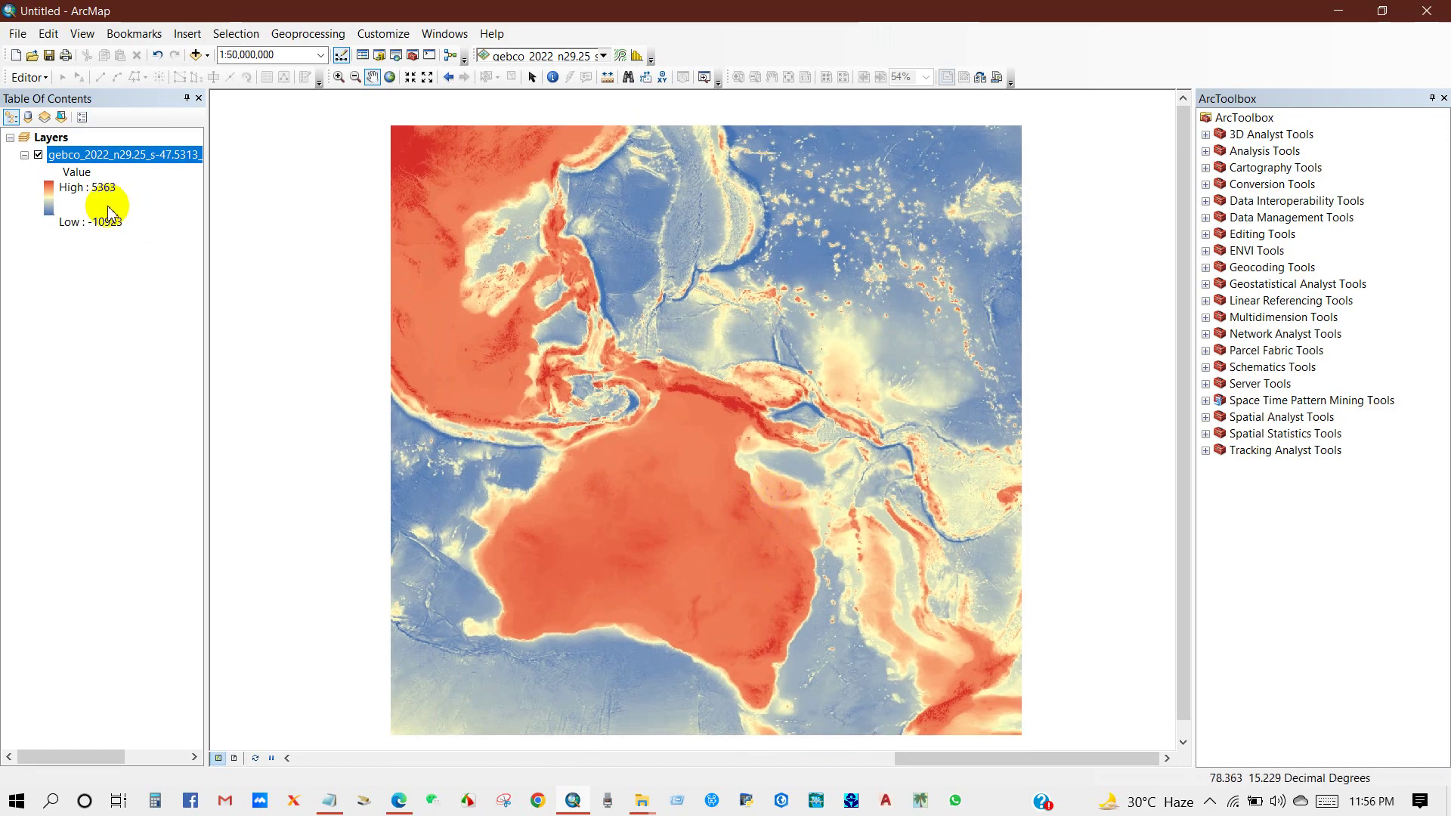
pyautogui.click(113, 155)
pyautogui.scroll(1, 722, 495)
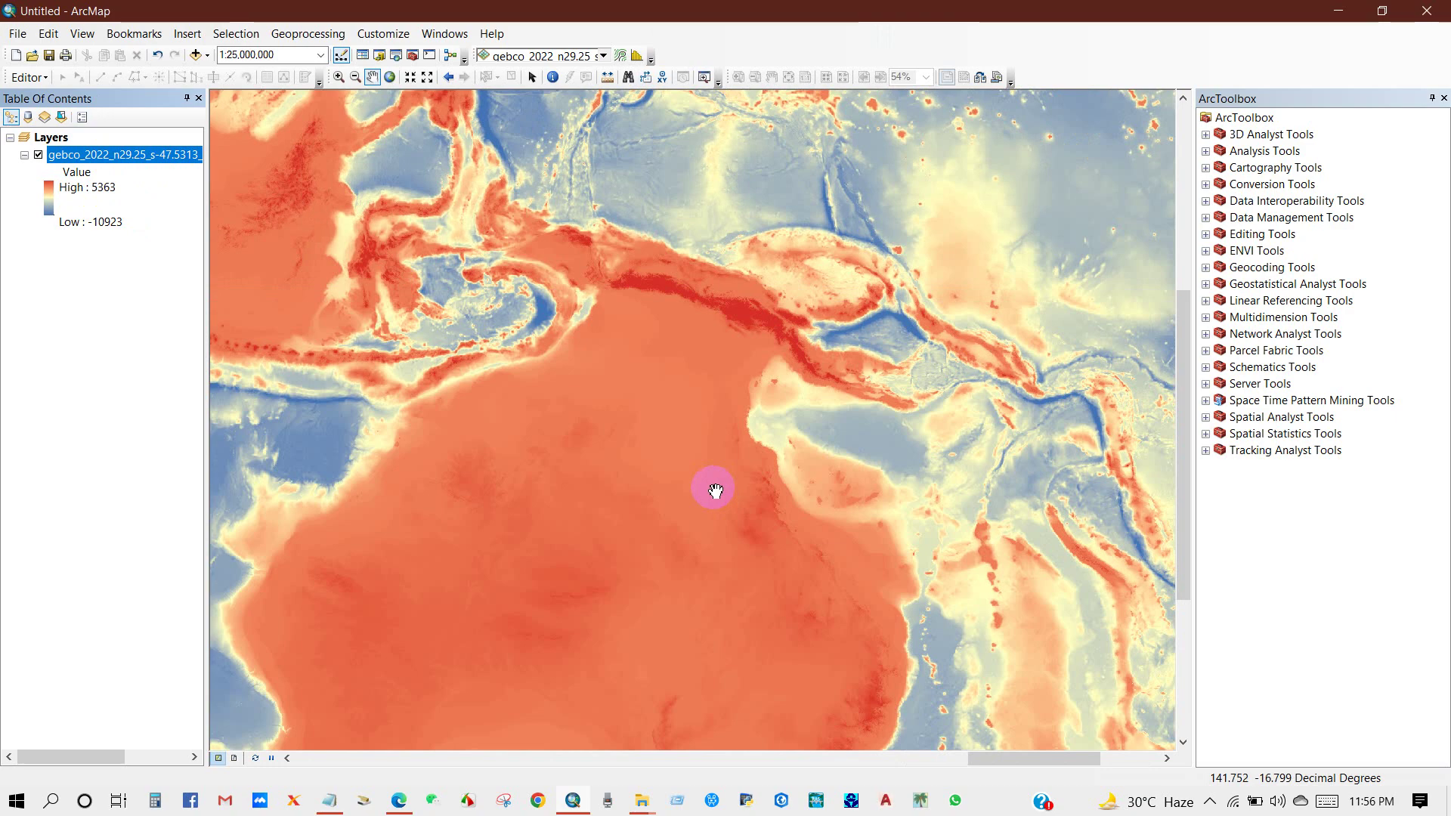
pyautogui.scroll(1, 607, 461)
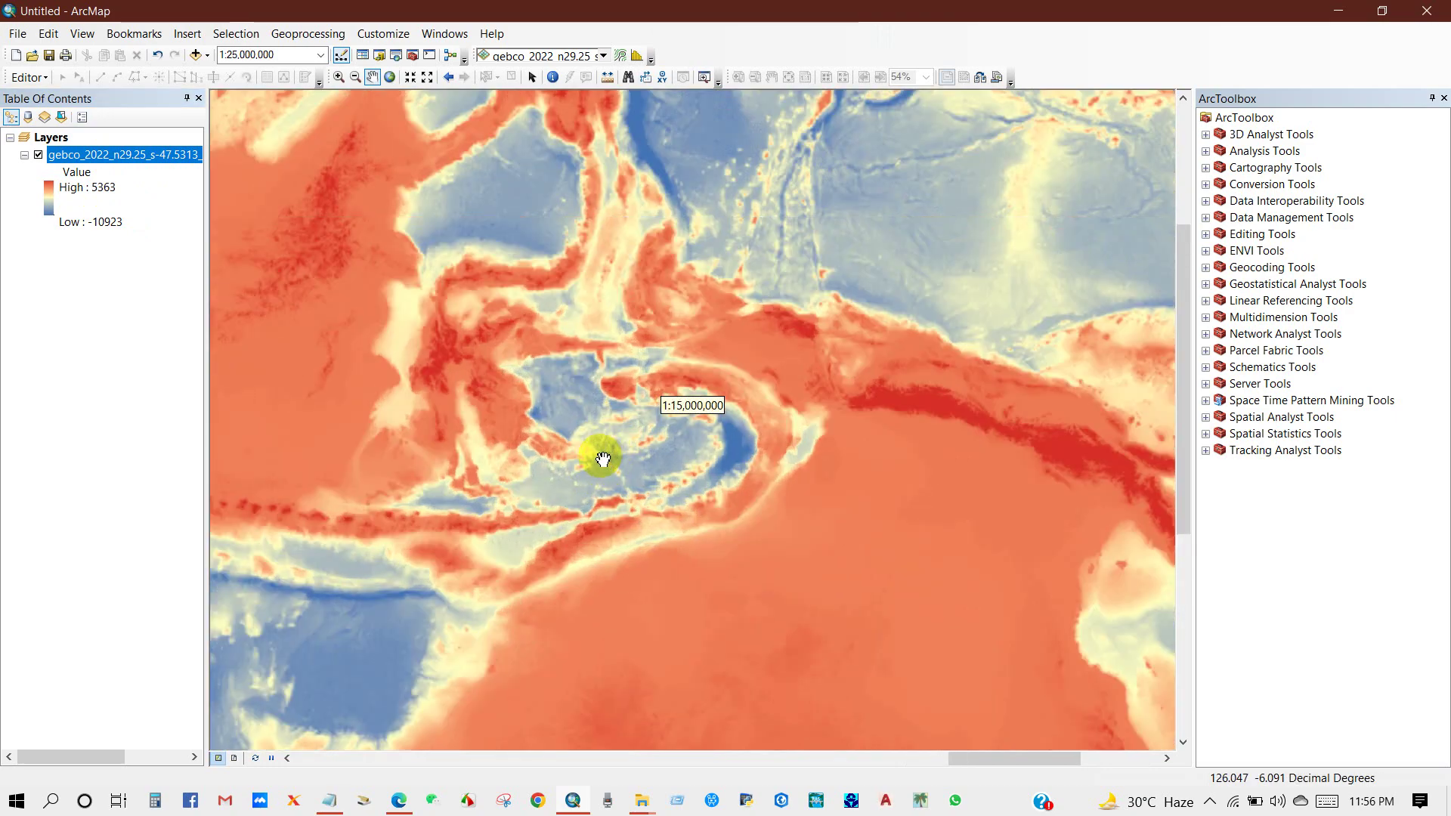
pyautogui.moveTo(605, 405); pyautogui.dragTo(792, 582)
pyautogui.scroll(-1, 706, 553)
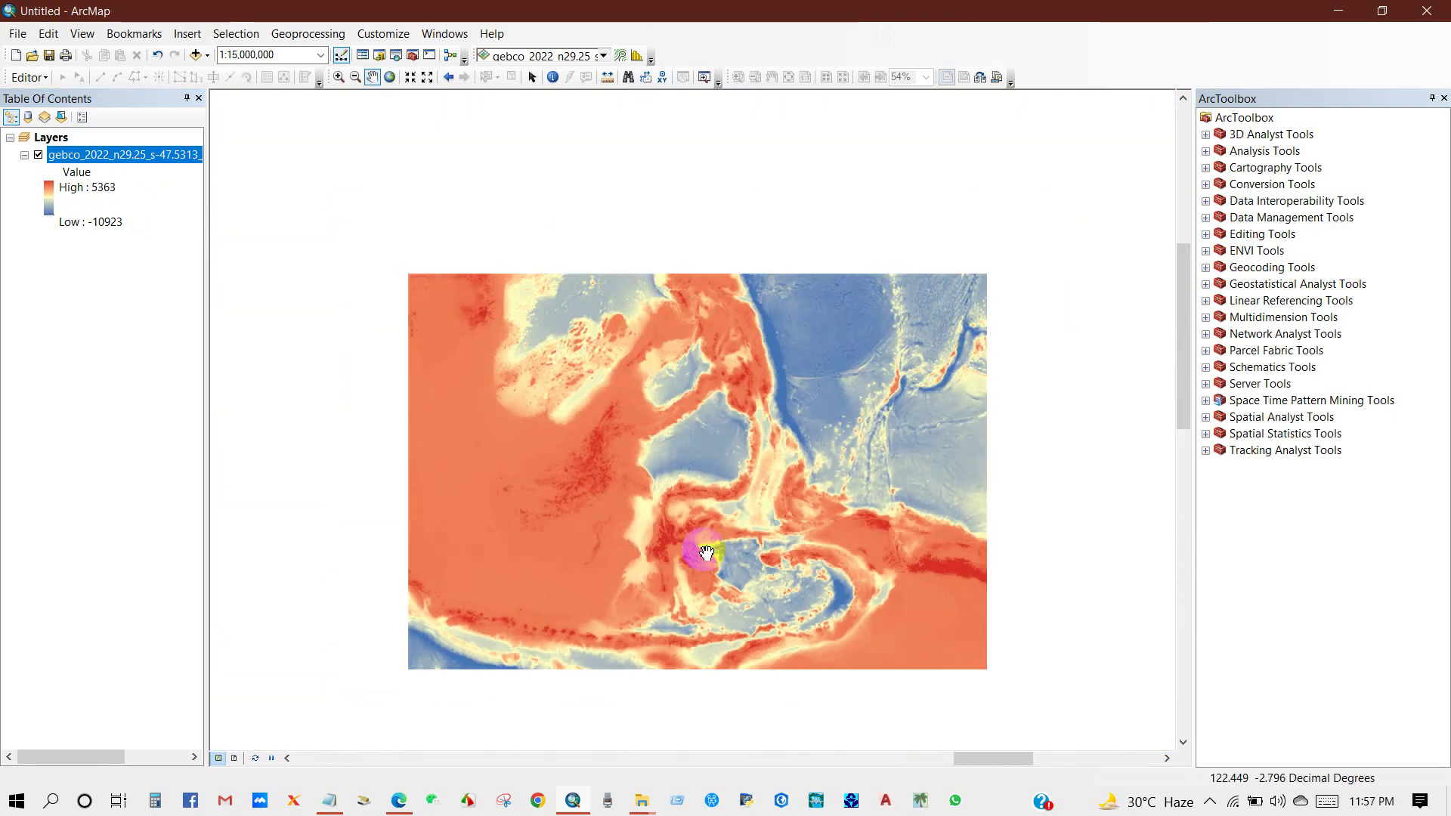
pyautogui.scroll(-1, 657, 483)
pyautogui.scroll(1, 672, 453)
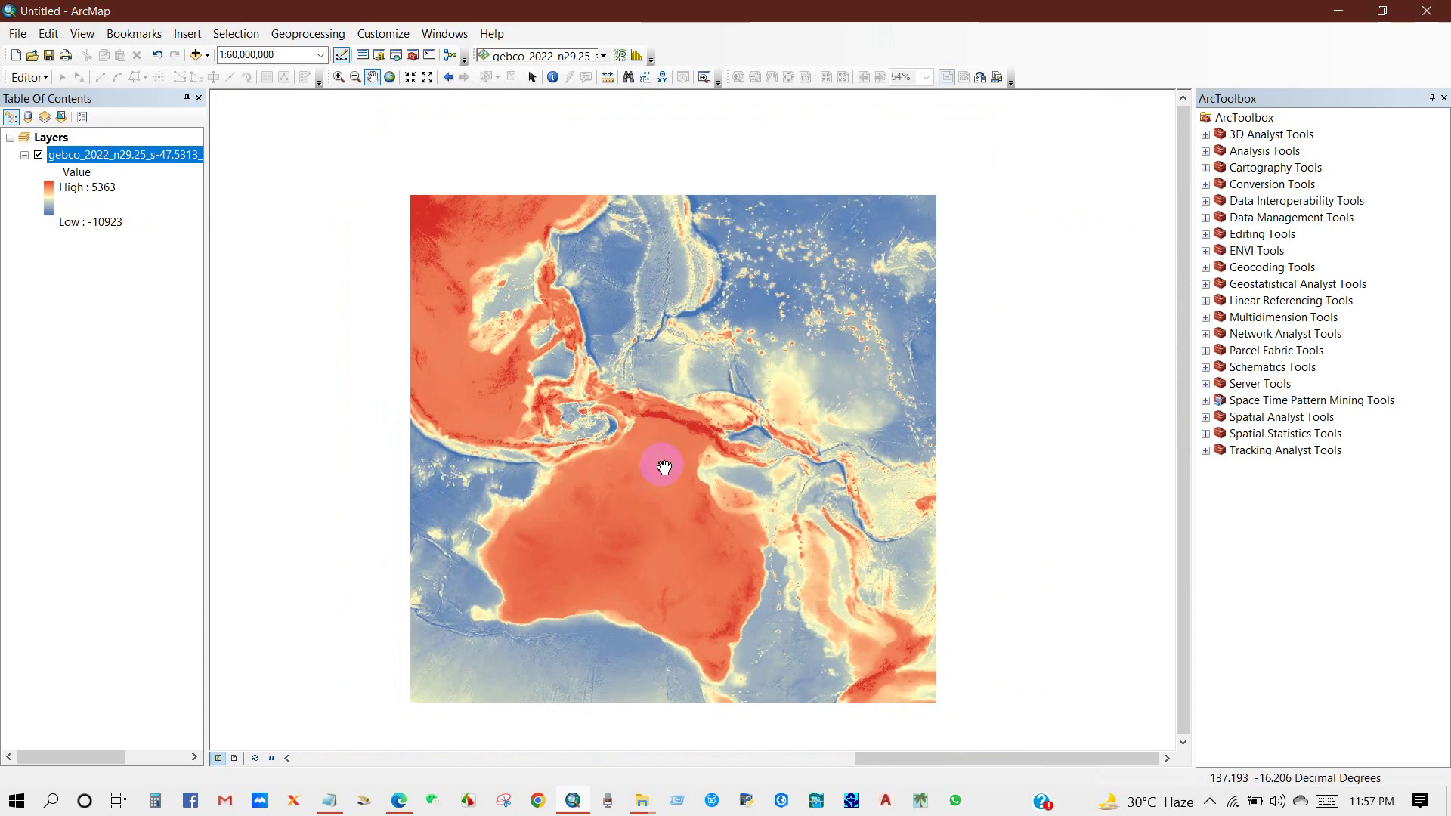
# Switch the GEBCO layer's symbology to Classified with a blue-to-red colour ramp.
pyautogui.rightClick(85, 161)
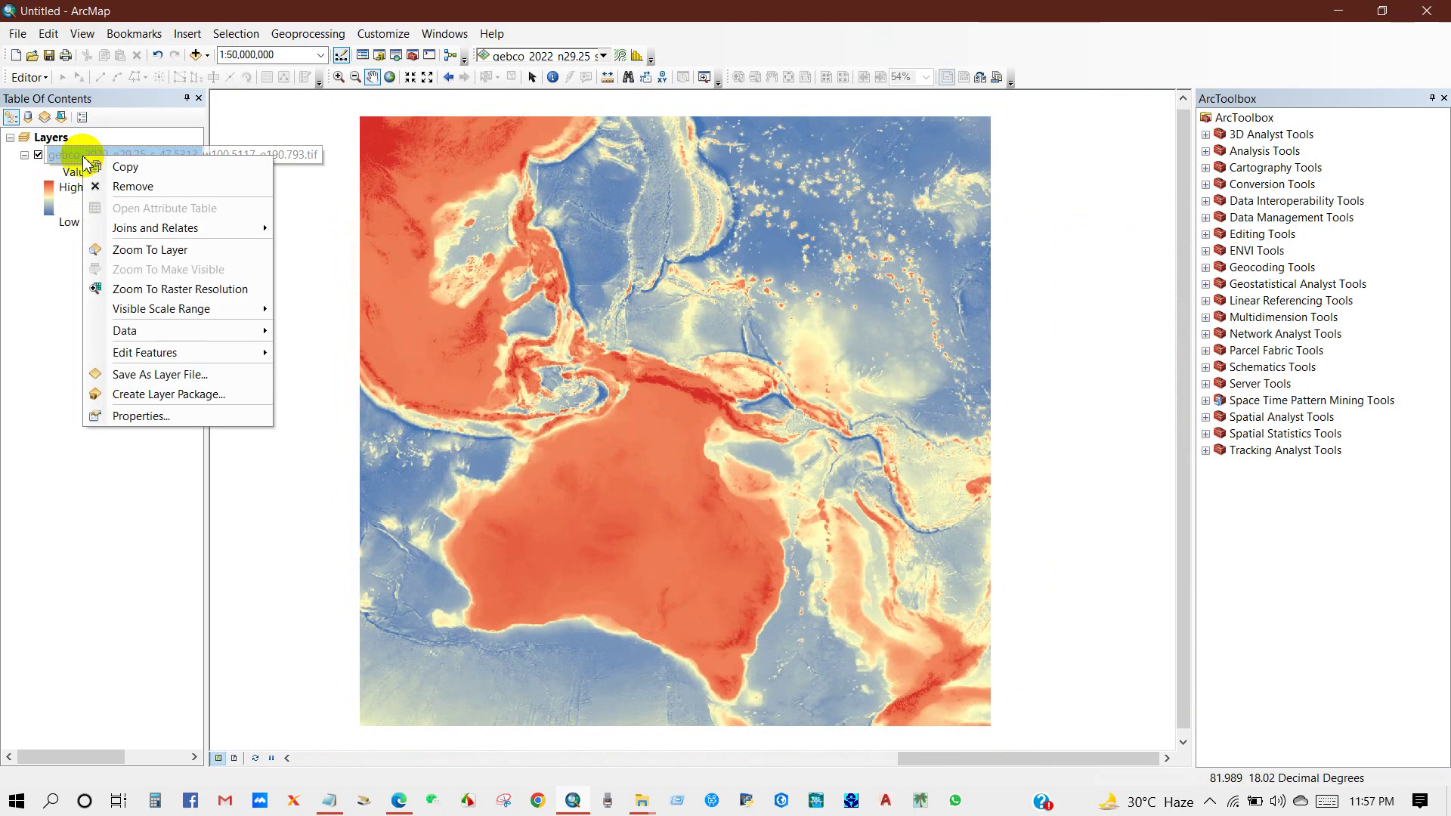
pyautogui.click(141, 414)
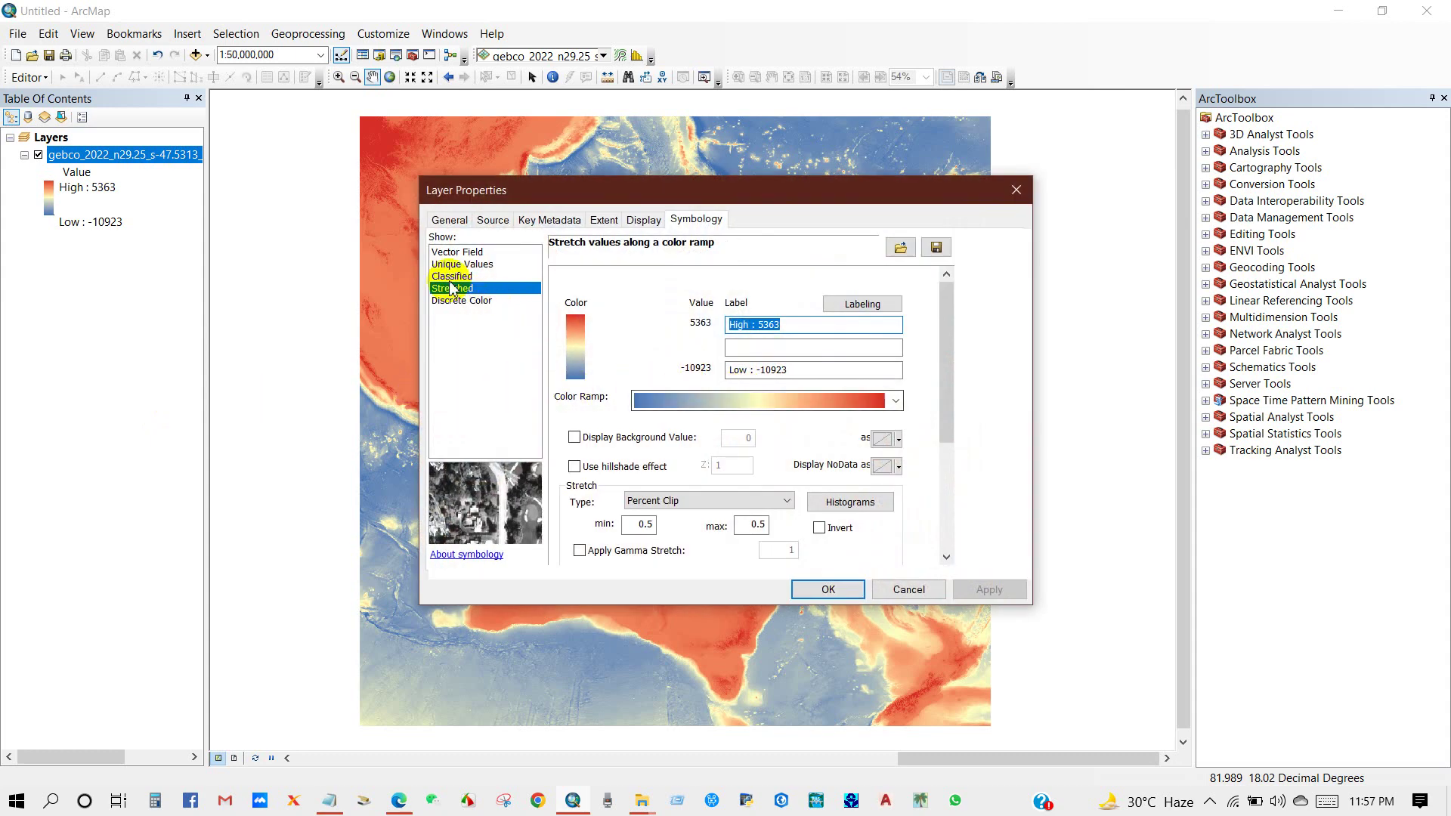
pyautogui.click(451, 277)
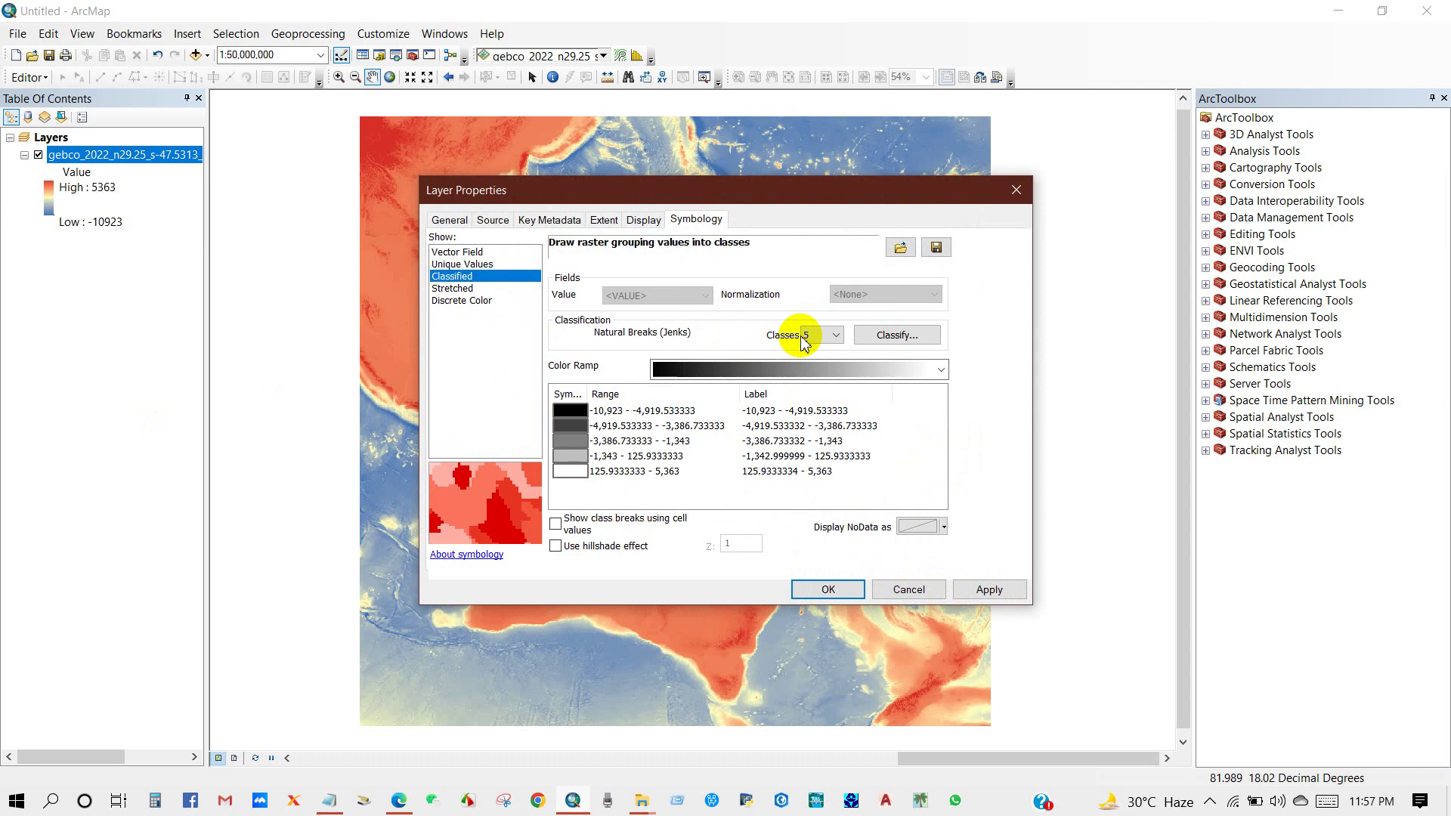
pyautogui.click(911, 369)
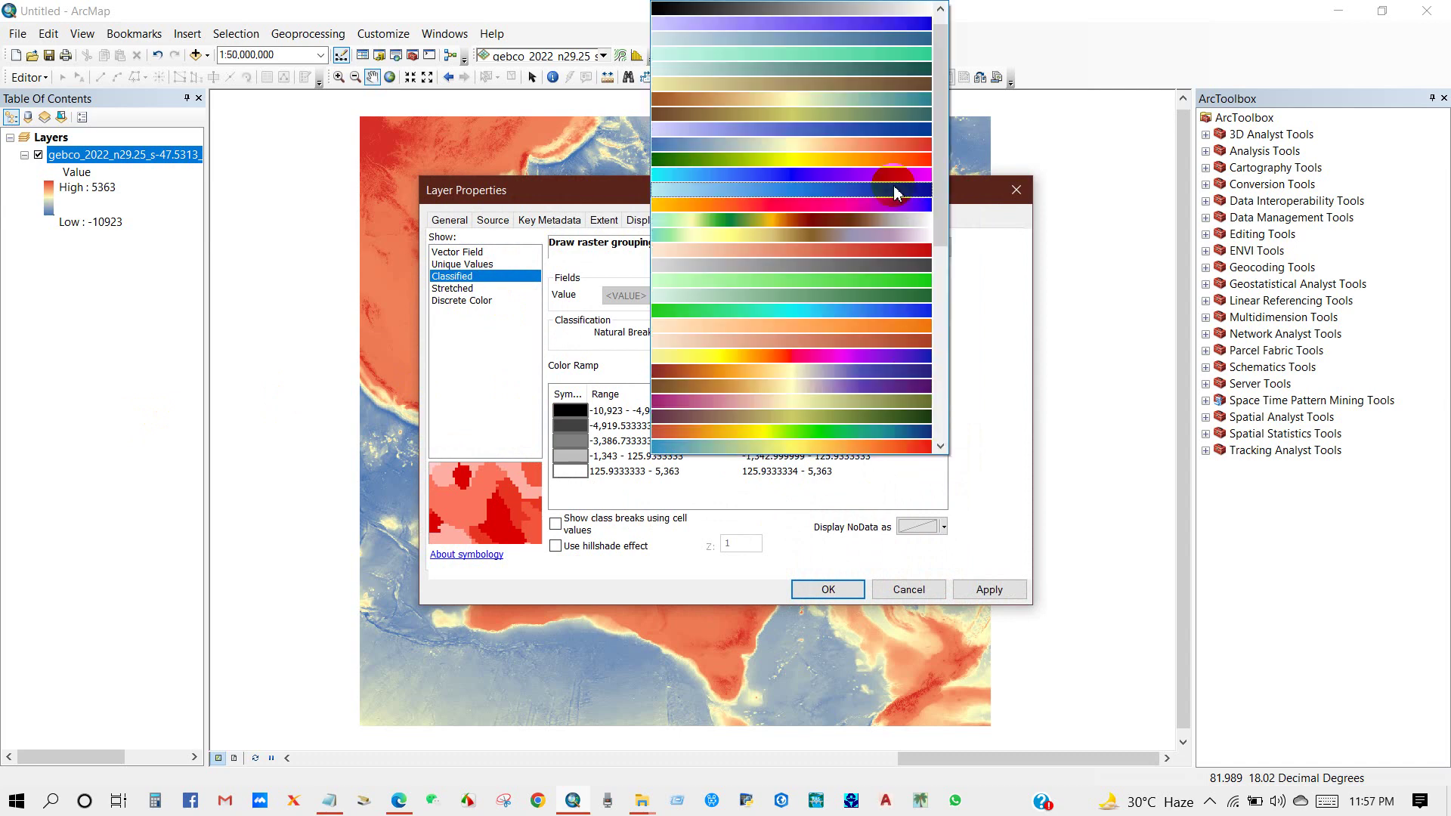
pyautogui.click(854, 143)
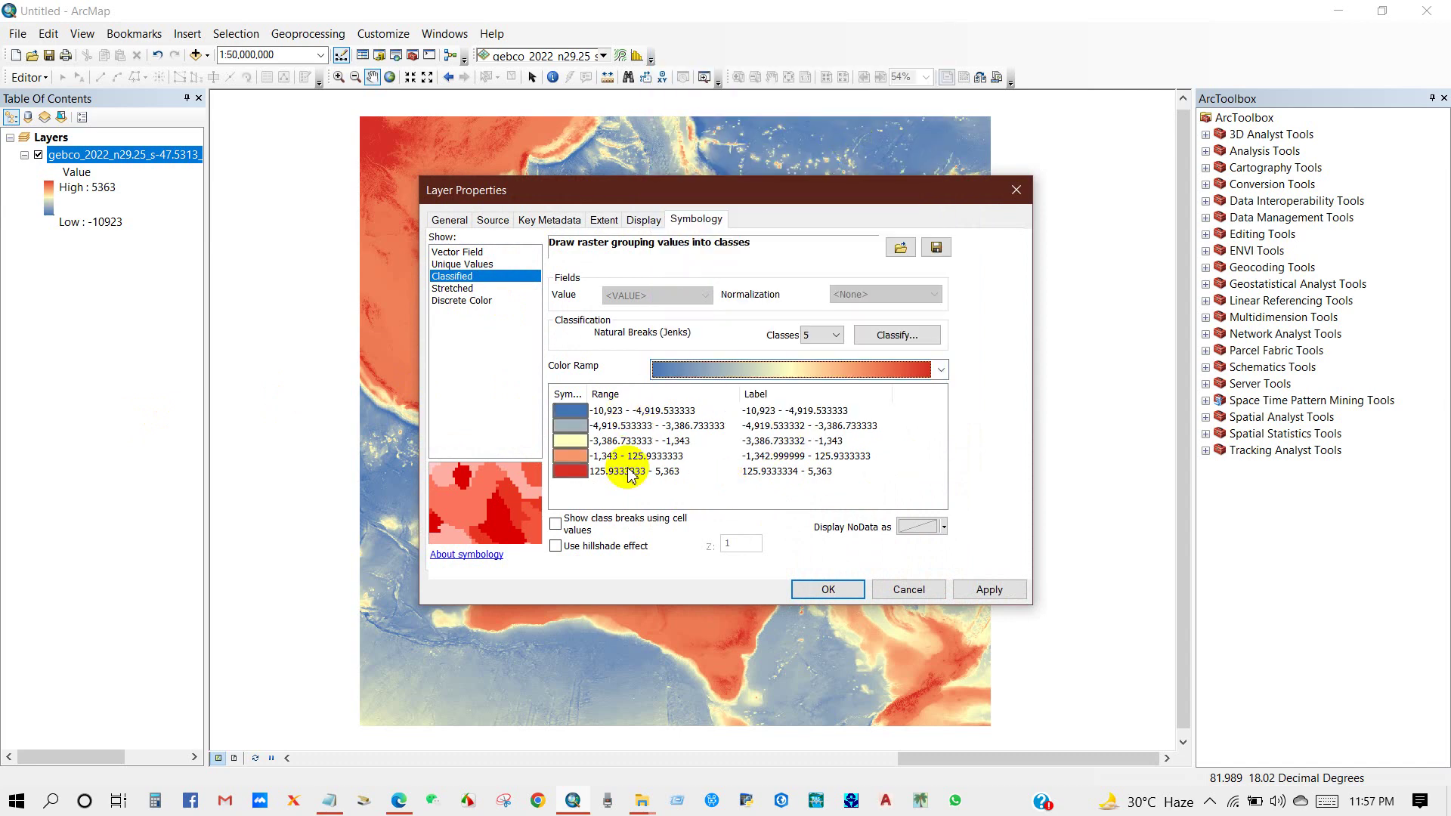
# Format the class labels to 4 significant digits and apply the five-class symbology.
pyautogui.rightClick(790, 395)
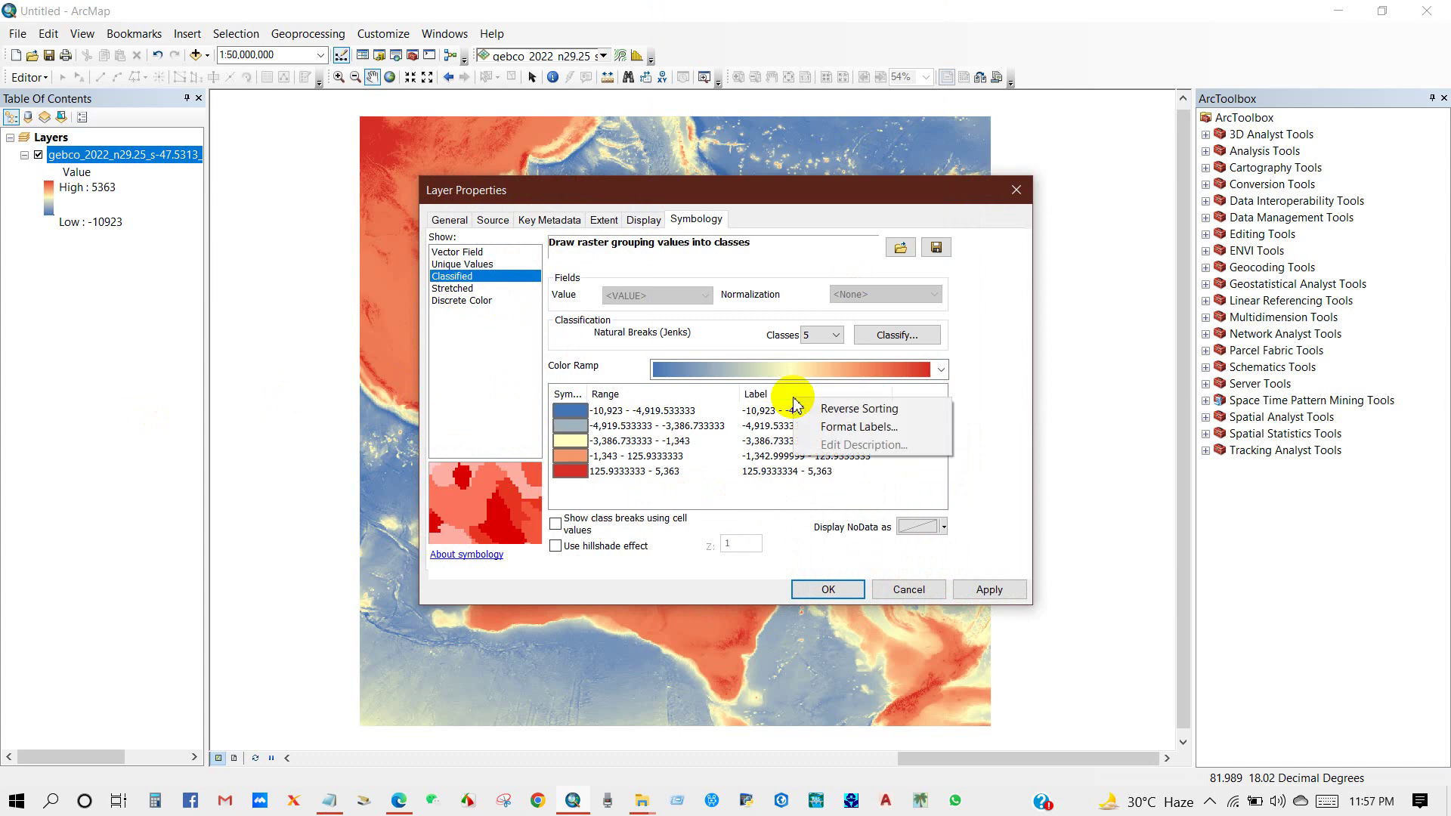
pyautogui.click(835, 425)
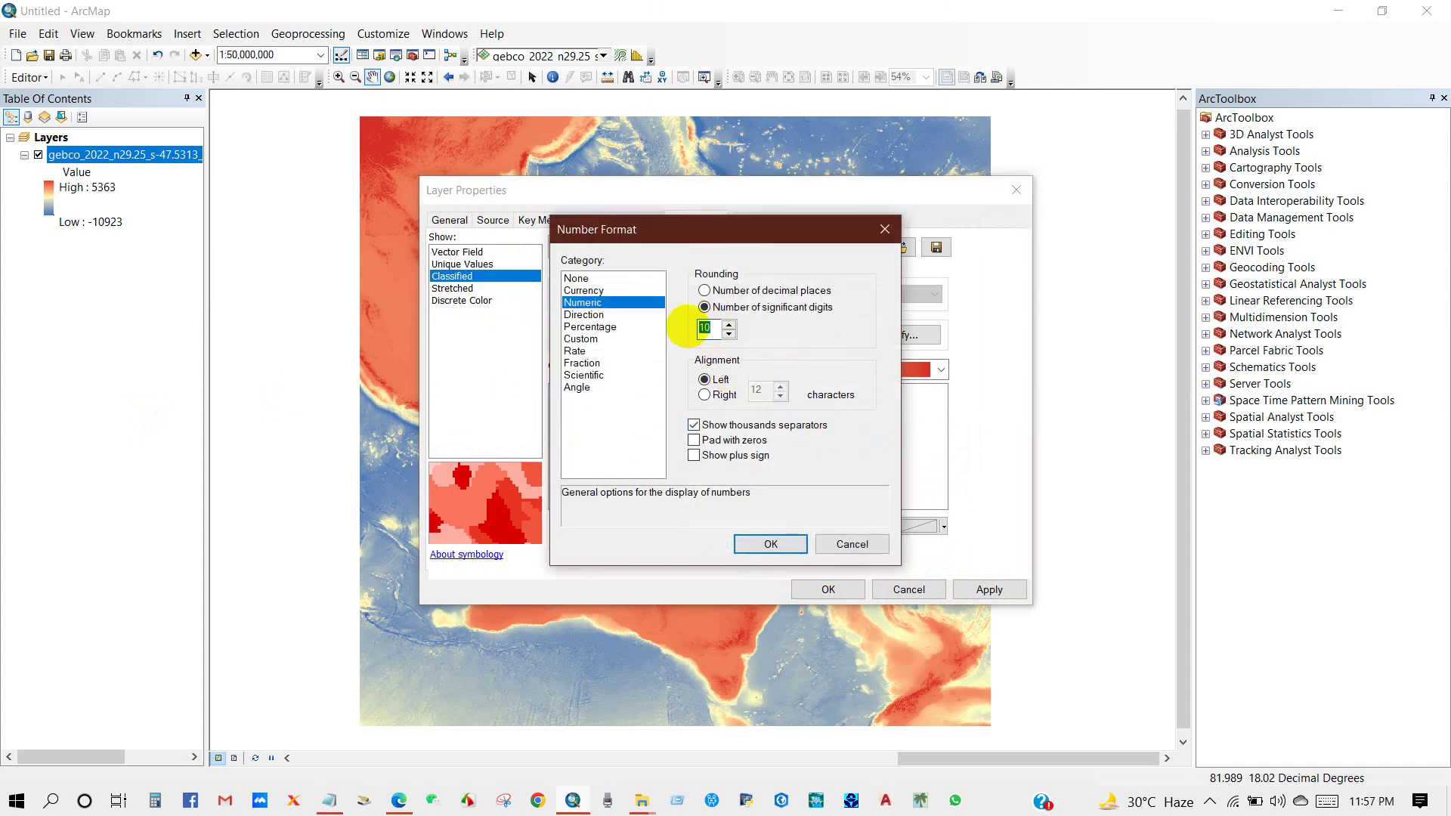
pyautogui.write('2')
pyautogui.click(770, 544)
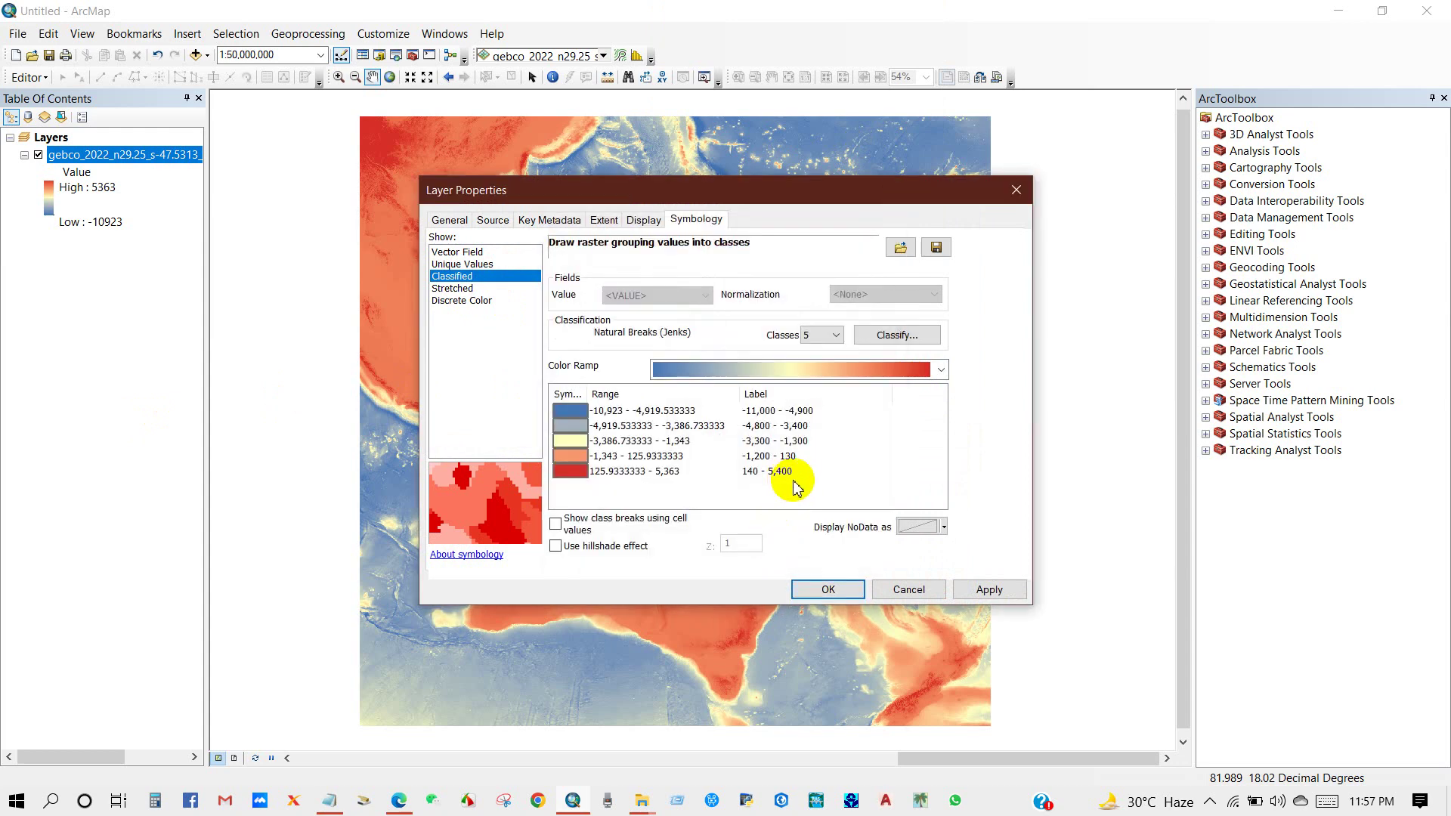
pyautogui.click(816, 425)
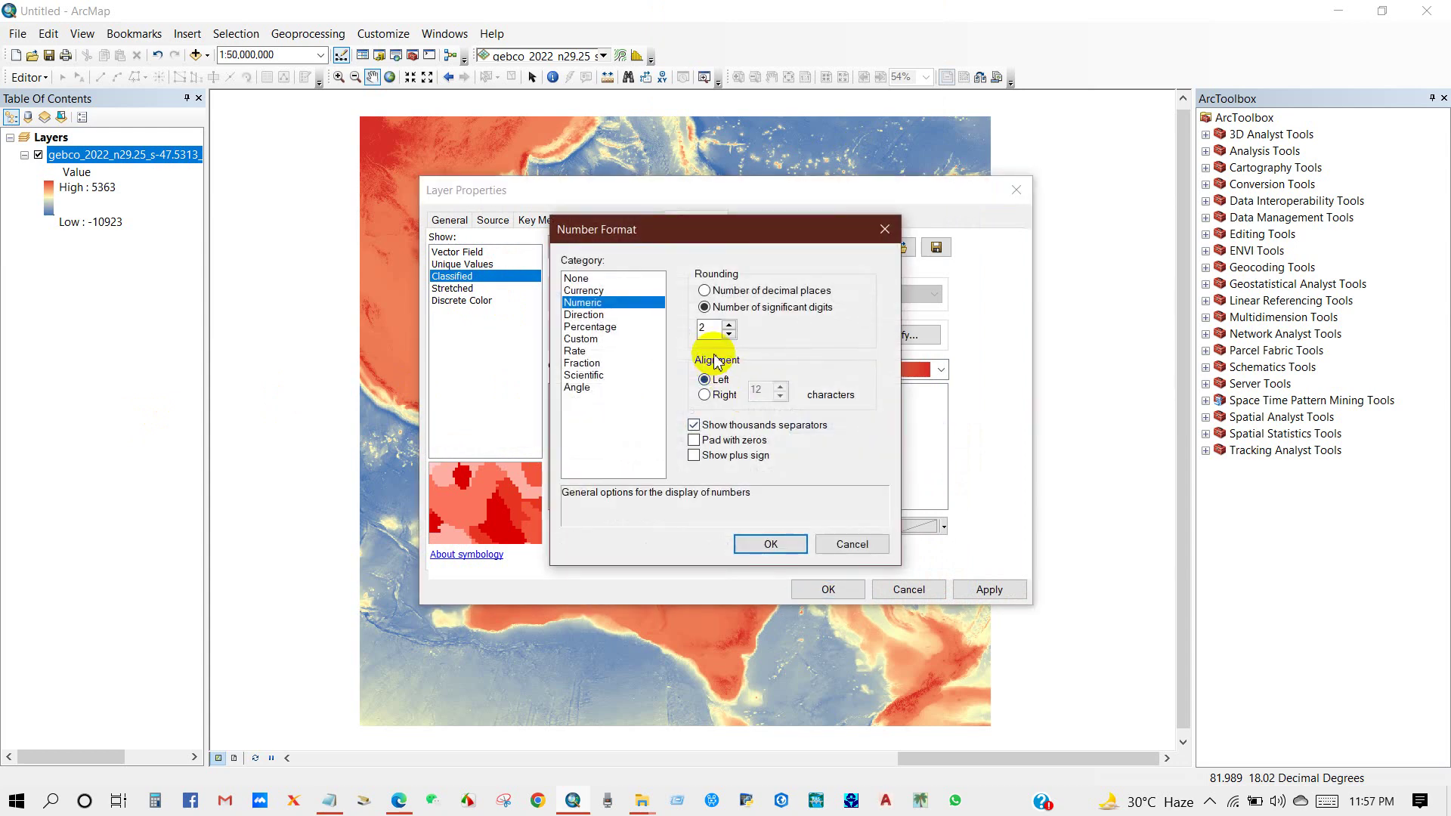
pyautogui.moveTo(716, 328); pyautogui.dragTo(693, 337)
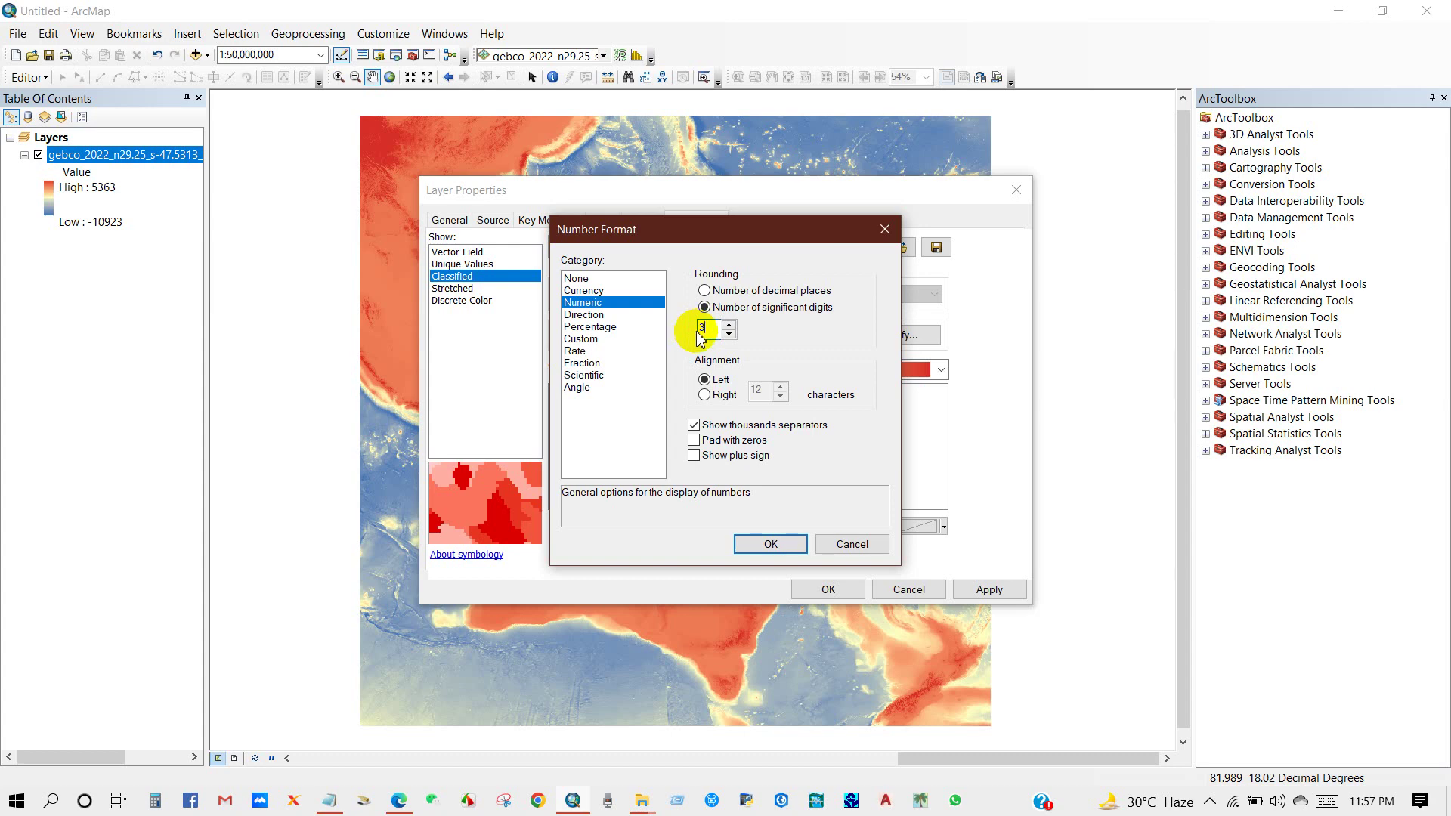
pyautogui.doubleClick(696, 332)
pyautogui.write('4')
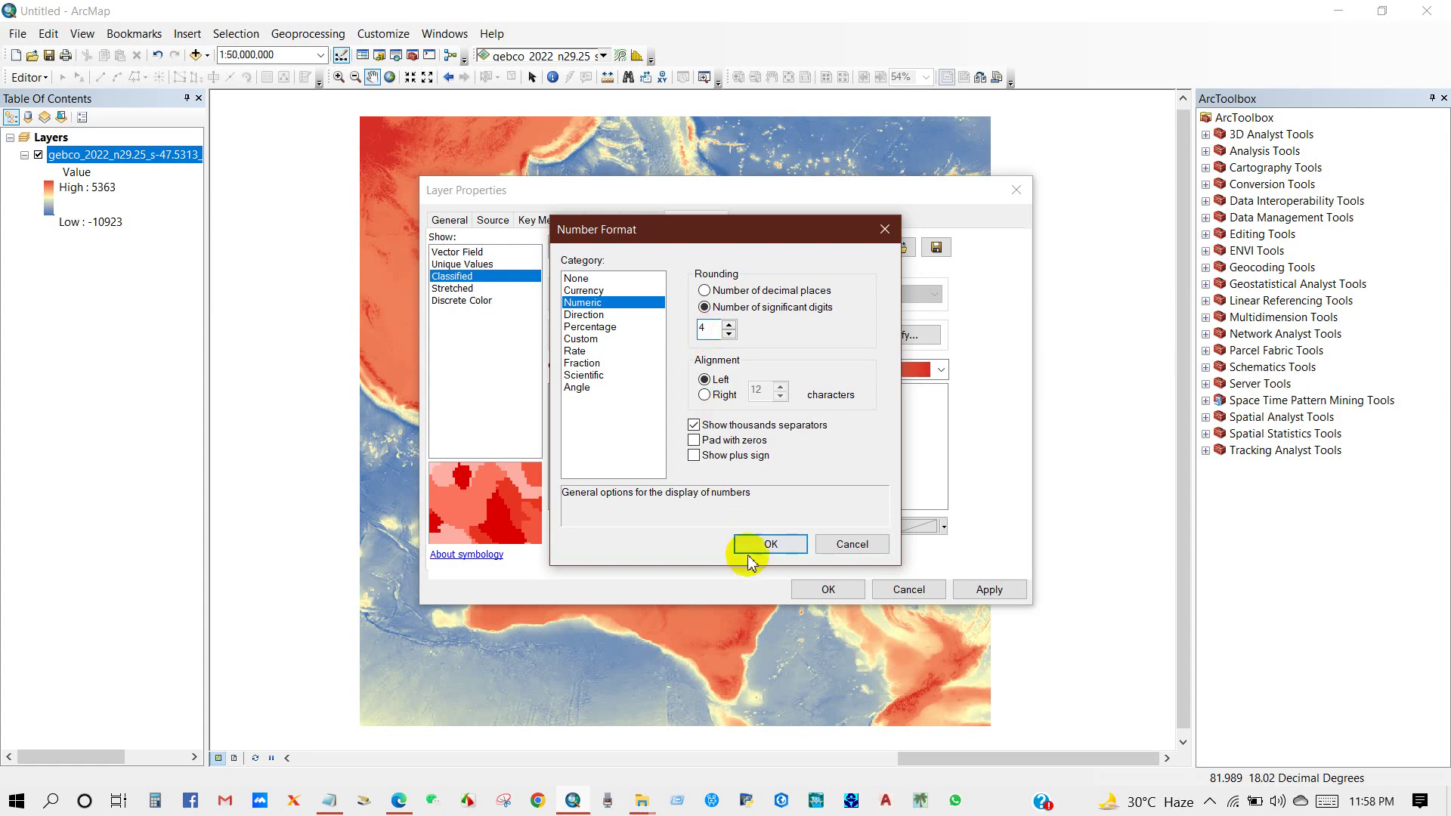
pyautogui.click(750, 547)
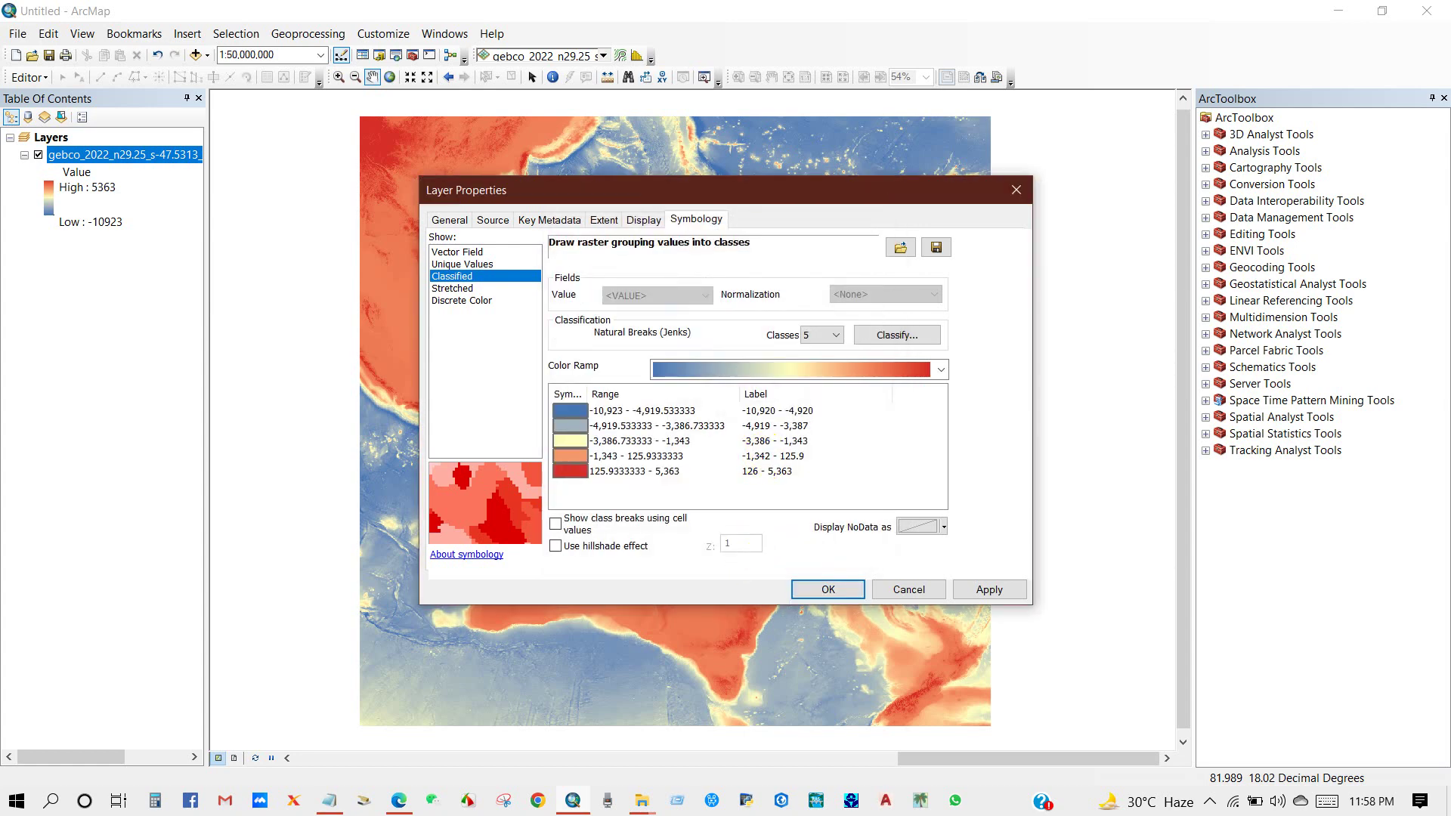
pyautogui.click(827, 590)
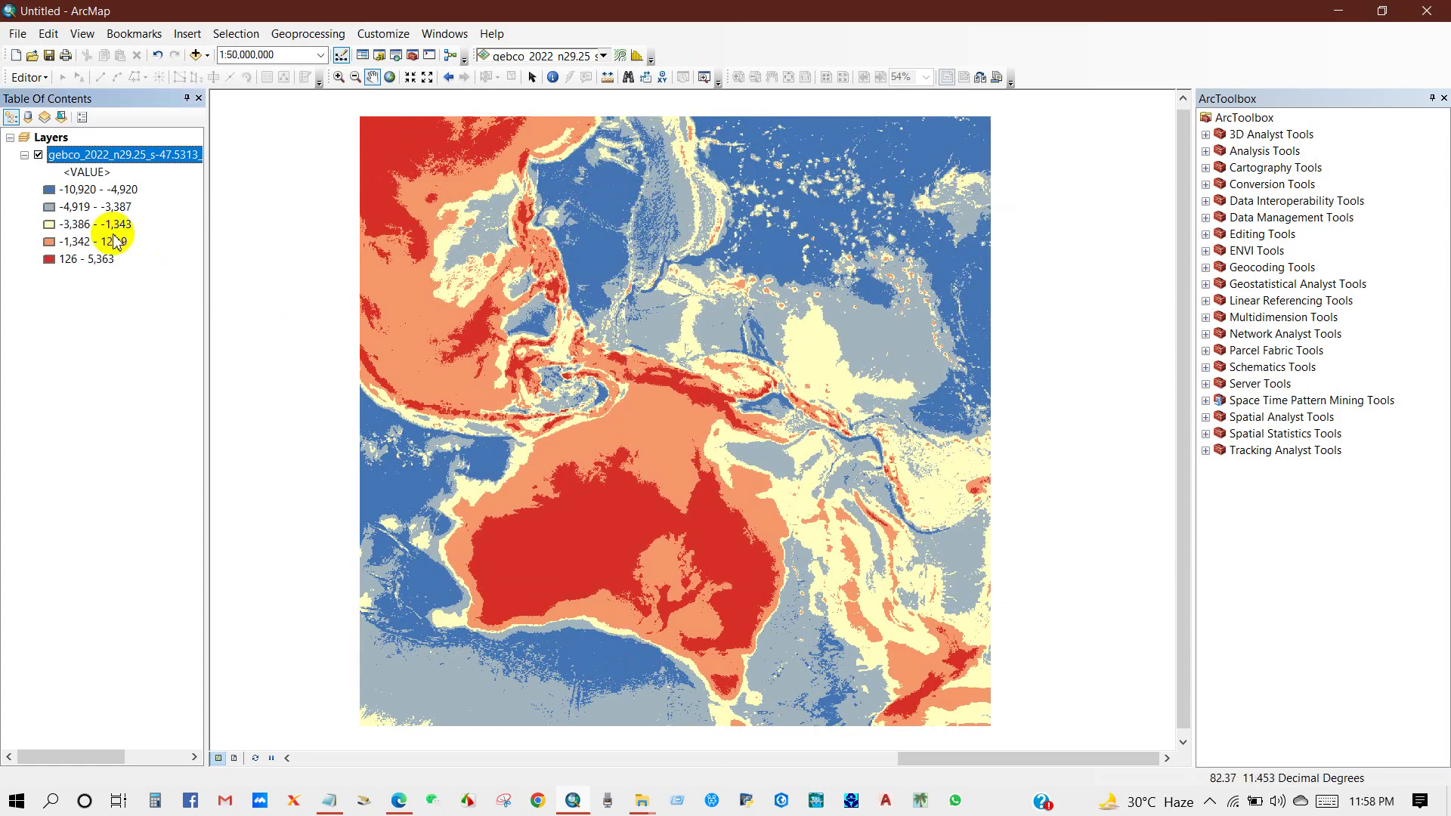
# Turn on the hillshade effect (Z factor 1) for the classified GEBCO raster.
pyautogui.moveTo(574, 529)
pyautogui.mouseDown()
pyautogui.moveTo(583, 495)
pyautogui.moveTo(577, 509)
pyautogui.mouseUp()
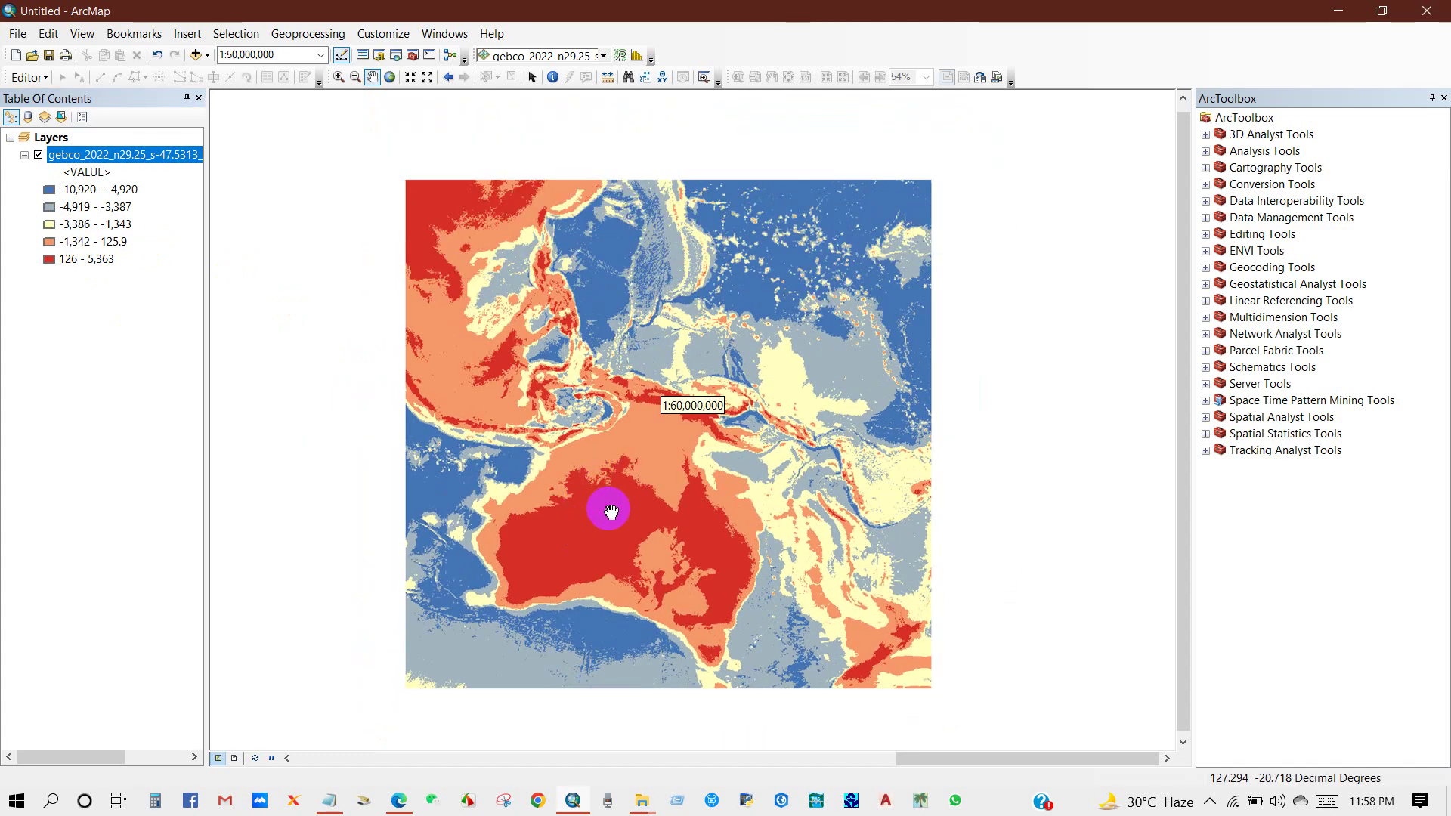
pyautogui.scroll(1, 609, 496)
pyautogui.scroll(-1, 658, 449)
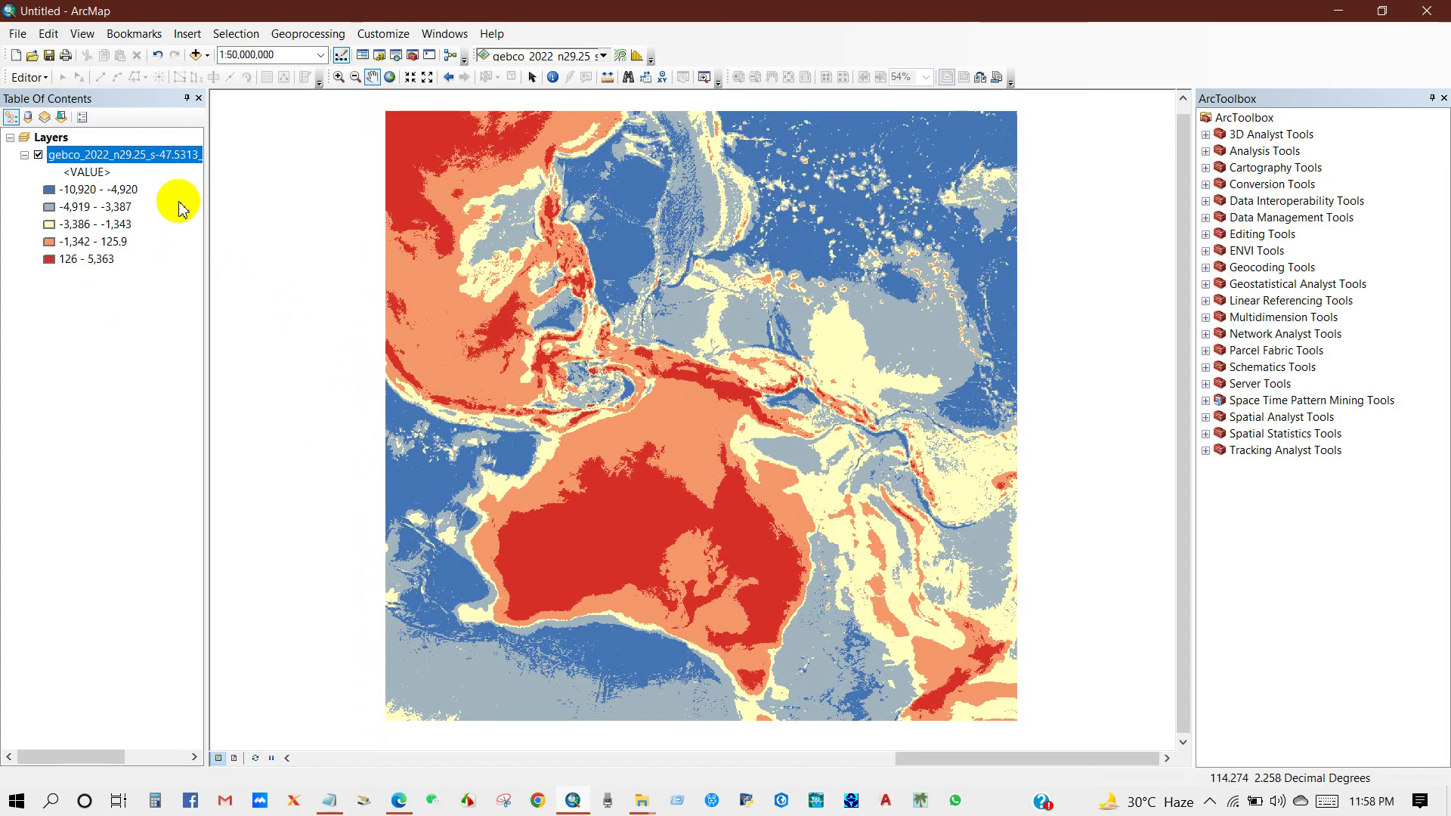
pyautogui.rightClick(89, 155)
pyautogui.click(144, 412)
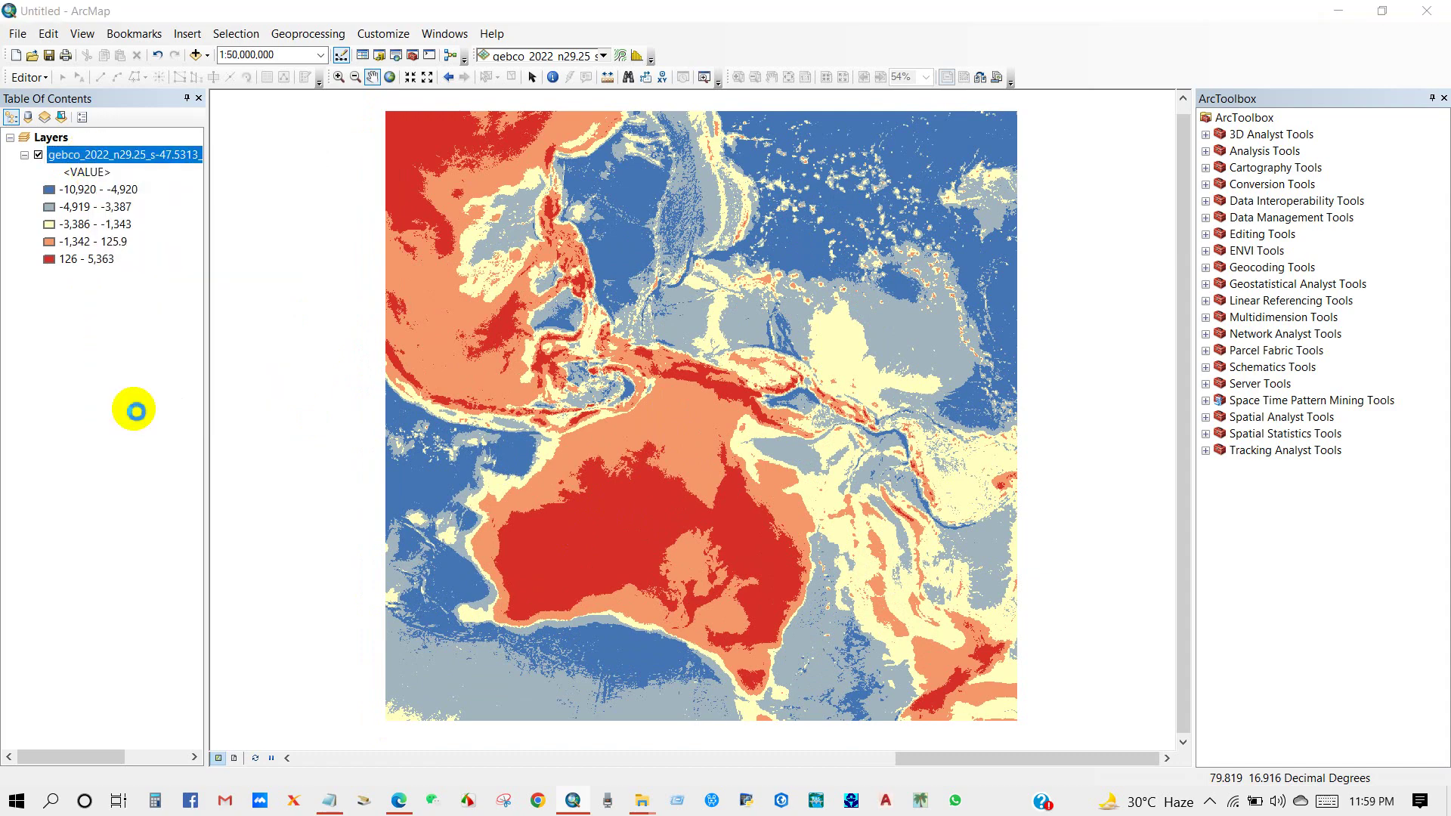
pyautogui.click(556, 547)
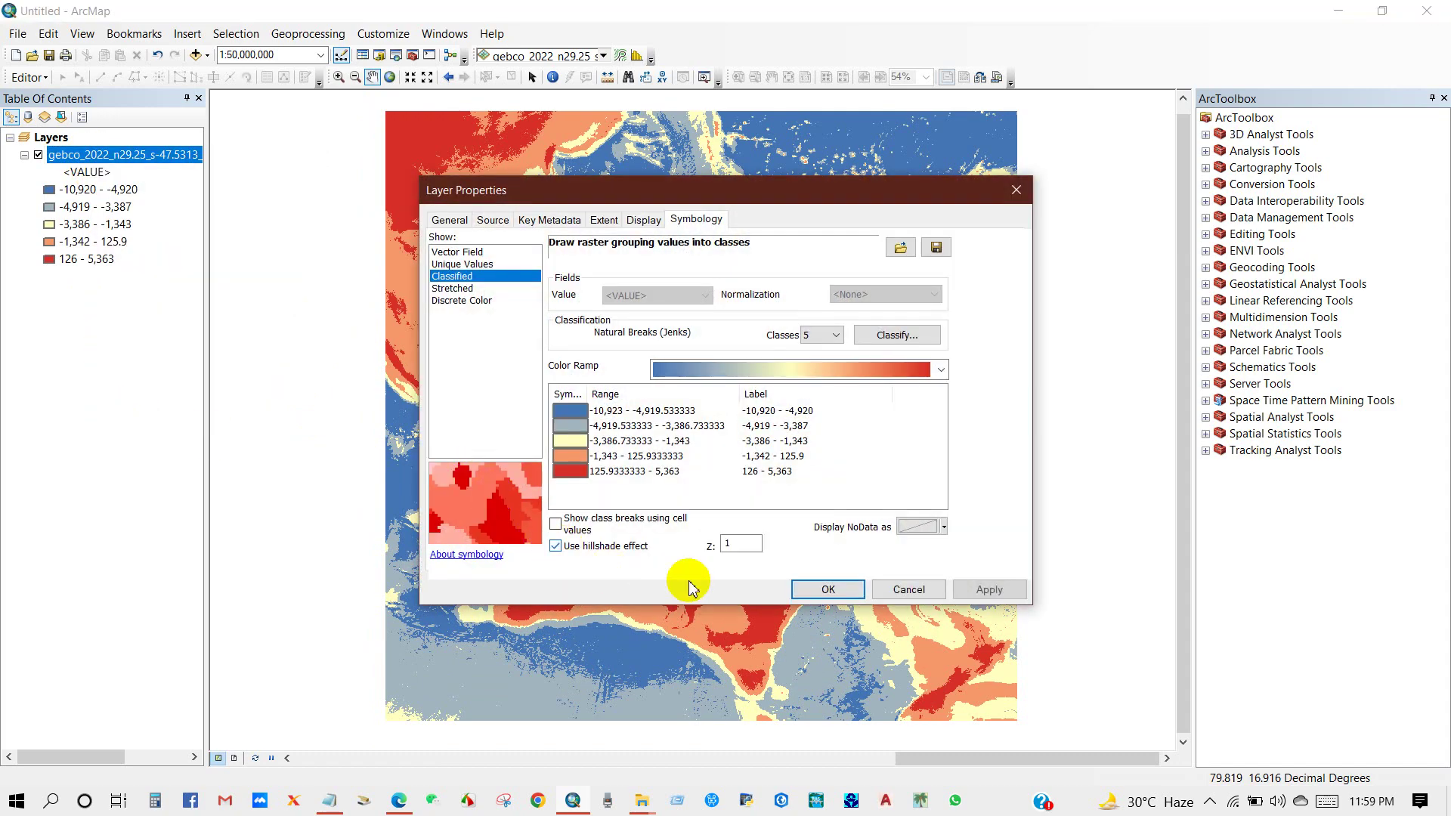
pyautogui.click(828, 590)
pyautogui.moveTo(725, 534); pyautogui.dragTo(745, 501)
# Frame the map at 1:30,000,000 around the islands north of Australia and switch to layout view.
pyautogui.scroll(1, 767, 534)
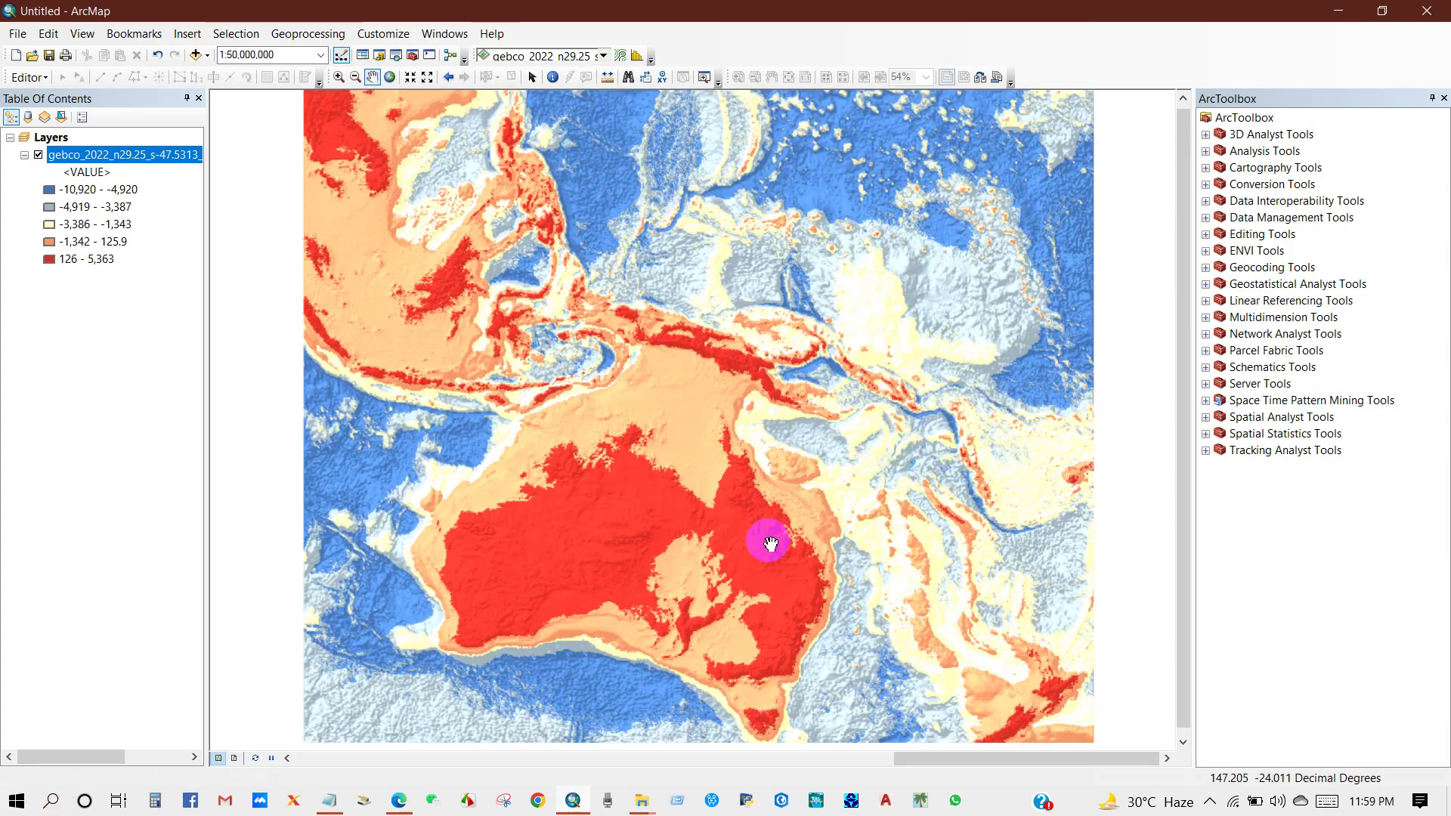
pyautogui.scroll(2, 768, 541)
pyautogui.moveTo(766, 541); pyautogui.dragTo(800, 557)
pyautogui.scroll(-1, 729, 511)
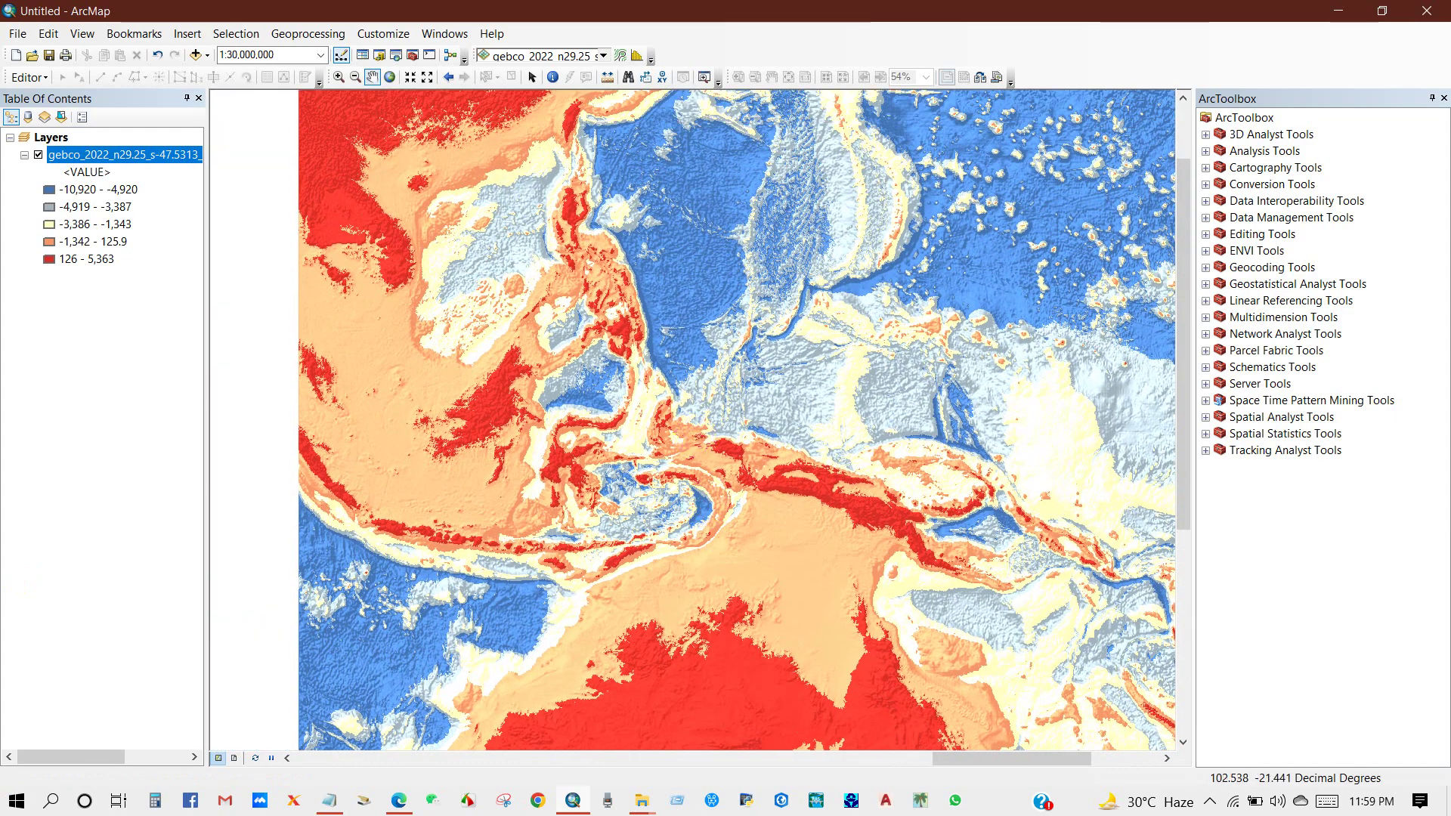
pyautogui.click(235, 758)
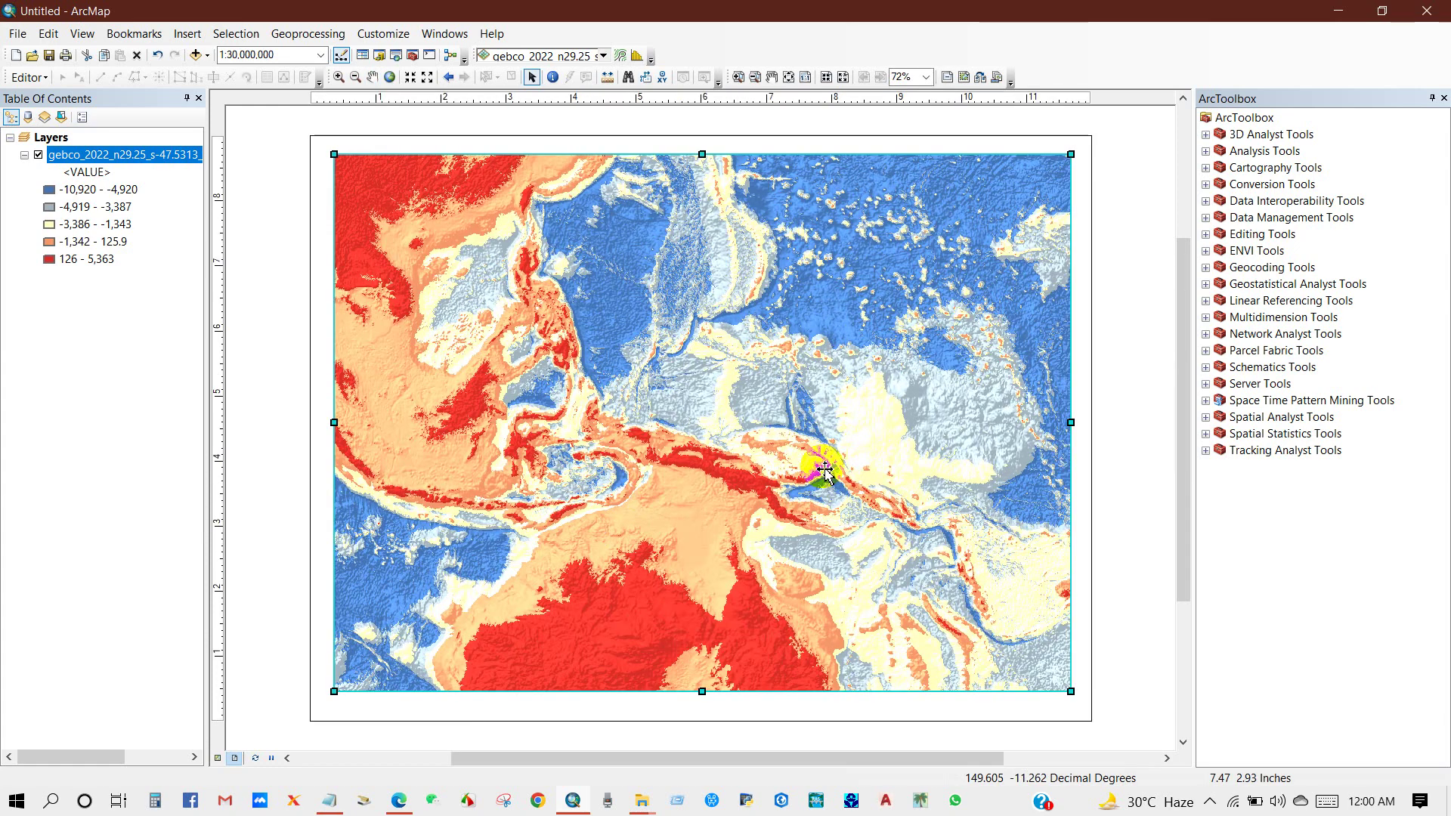
# Deselect the map frame on the layout page, then click on the layout.
pyautogui.click(1114, 402)
pyautogui.click(799, 366)
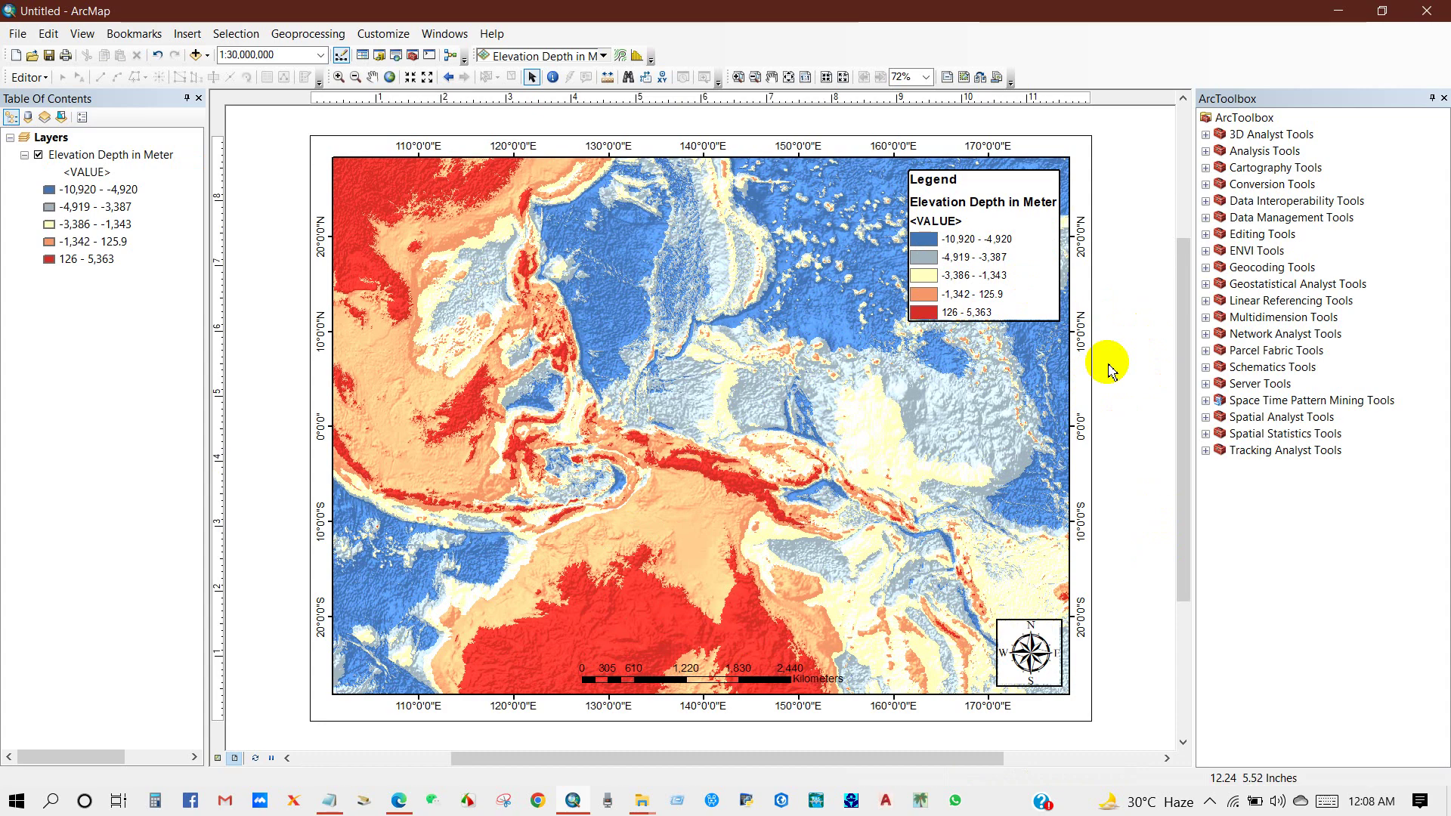
pyautogui.scroll(1, 746, 427)
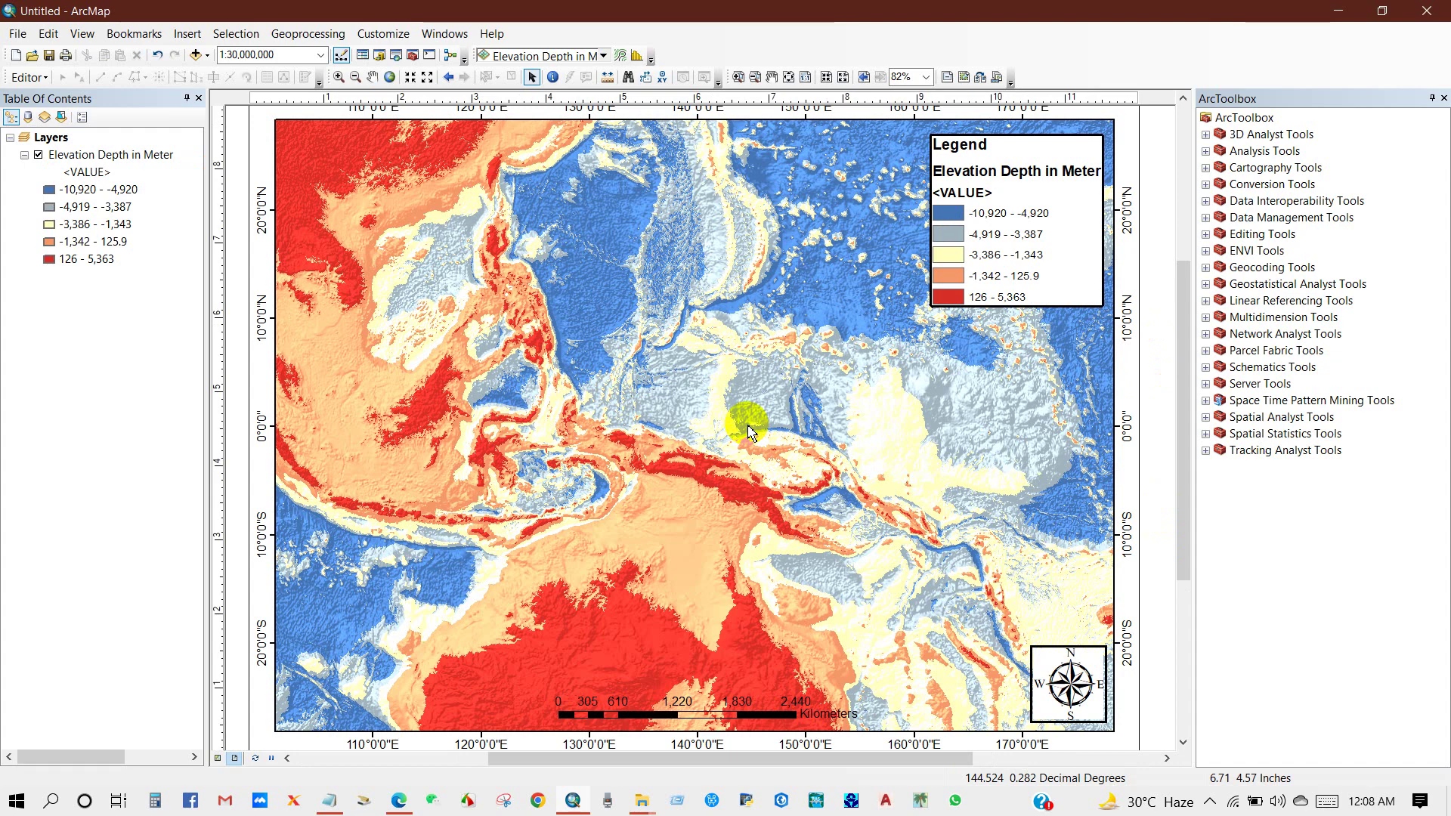
pyautogui.scroll(-1, 751, 431)
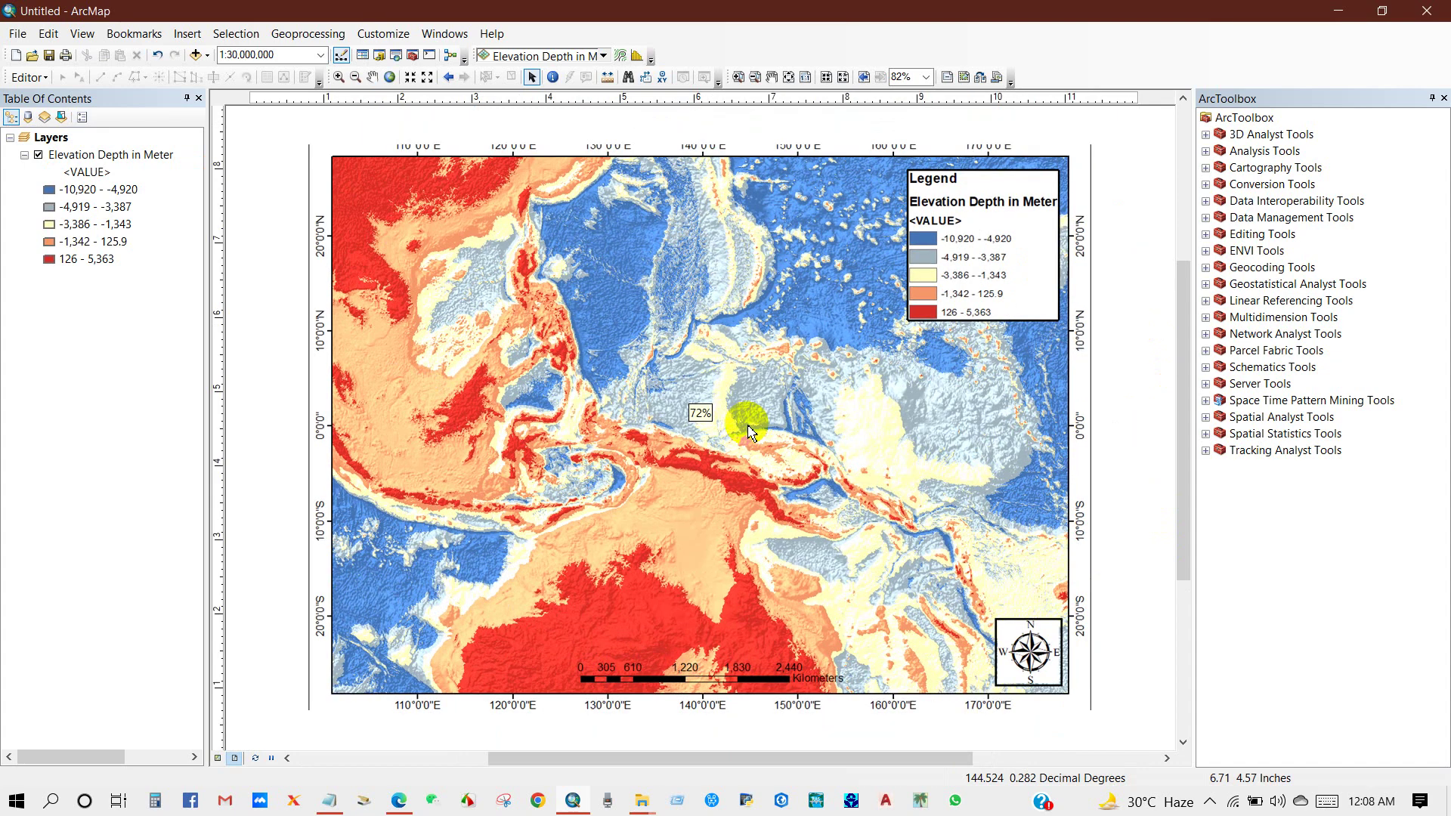